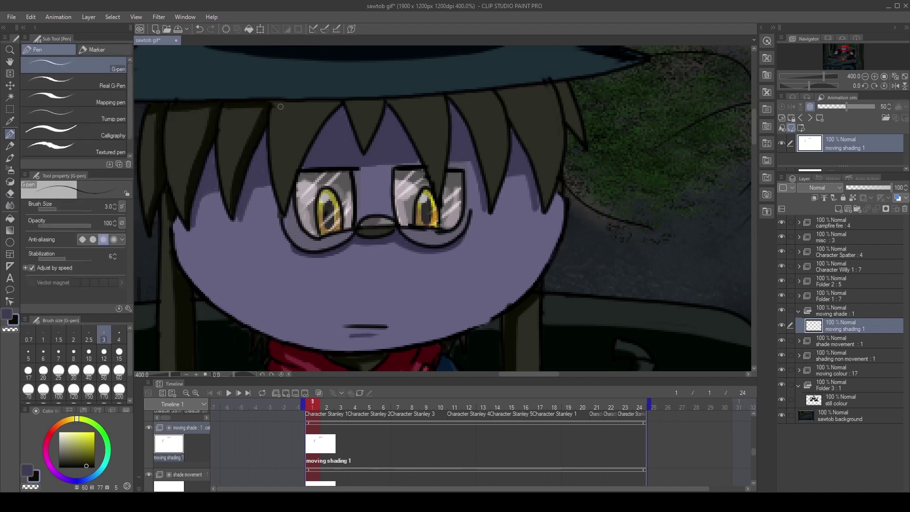
Paint dark shading along the fringe locks beneath the blue hat's brim on the moving shading 1 cel
{"action": "left_click_drag", "start_coordinate": [327, 117], "coordinate": [307, 141]}
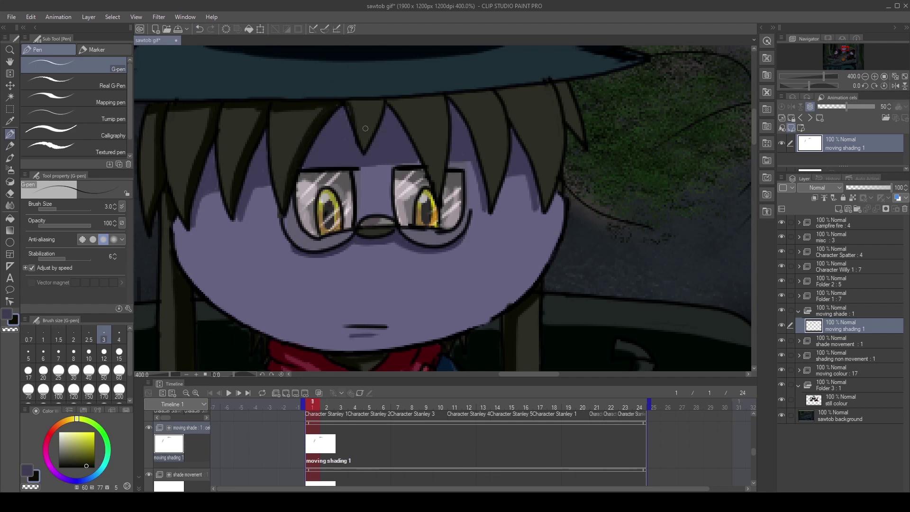
{"action": "mouse_move", "coordinate": [386, 101]}
{"action": "left_mouse_down"}
{"action": "mouse_move", "coordinate": [447, 98]}
{"action": "mouse_move", "coordinate": [493, 203]}
{"action": "mouse_move", "coordinate": [460, 103]}
{"action": "left_mouse_up"}
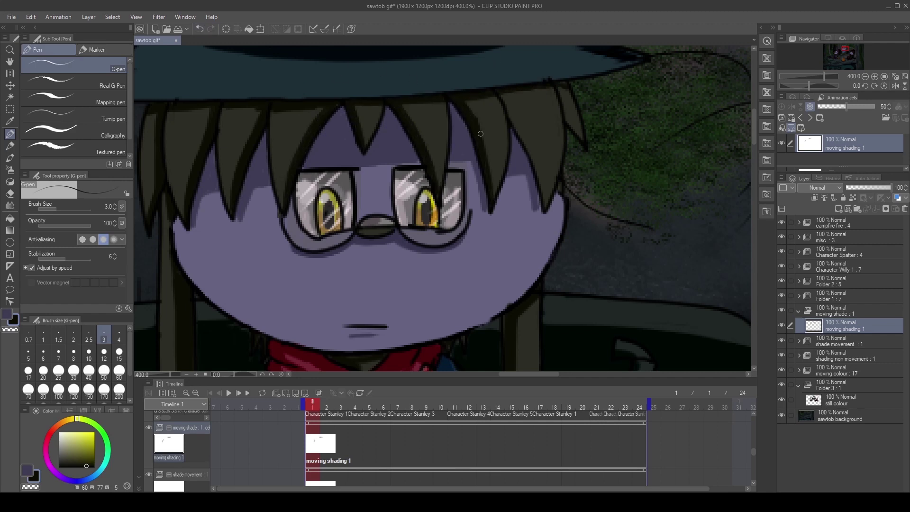
{"action": "left_click_drag", "start_coordinate": [527, 140], "coordinate": [508, 98]}
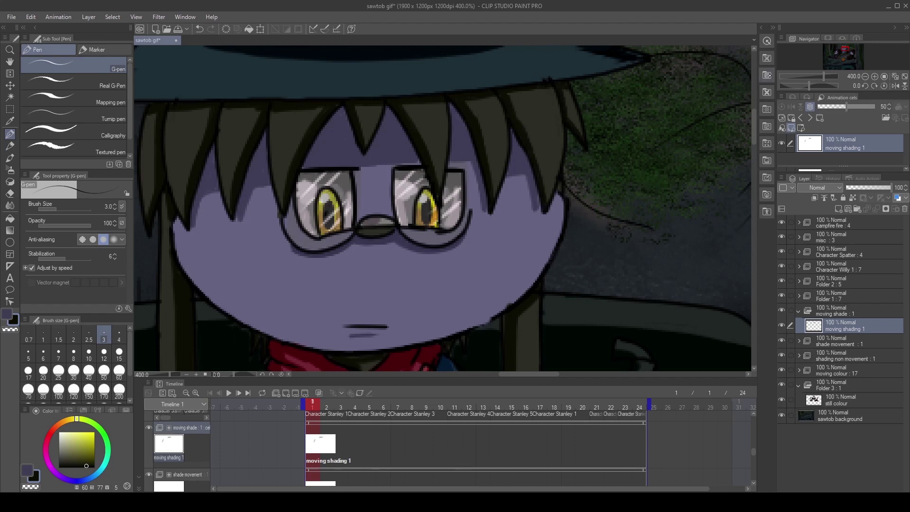
Shade both dark shoes of the beanie-wearing character on the shade movement cel using a size 3 G-pen
{"action": "scroll", "coordinate": [723, 73], "scroll_direction": "down", "scroll_amount": 5}
{"action": "left_click_drag", "start_coordinate": [521, 237], "coordinate": [446, 119]}
{"action": "scroll", "coordinate": [446, 118], "scroll_direction": "up", "scroll_amount": 2}
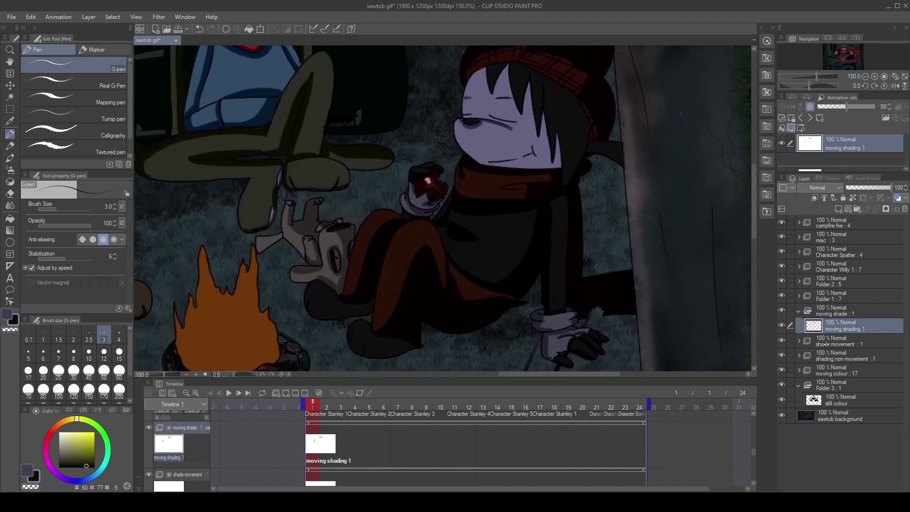
{"action": "left_click", "coordinate": [327, 483]}
{"action": "scroll", "coordinate": [420, 211], "scroll_direction": "up", "scroll_amount": 4}
{"action": "scroll", "coordinate": [332, 237], "scroll_direction": "down", "scroll_amount": 3}
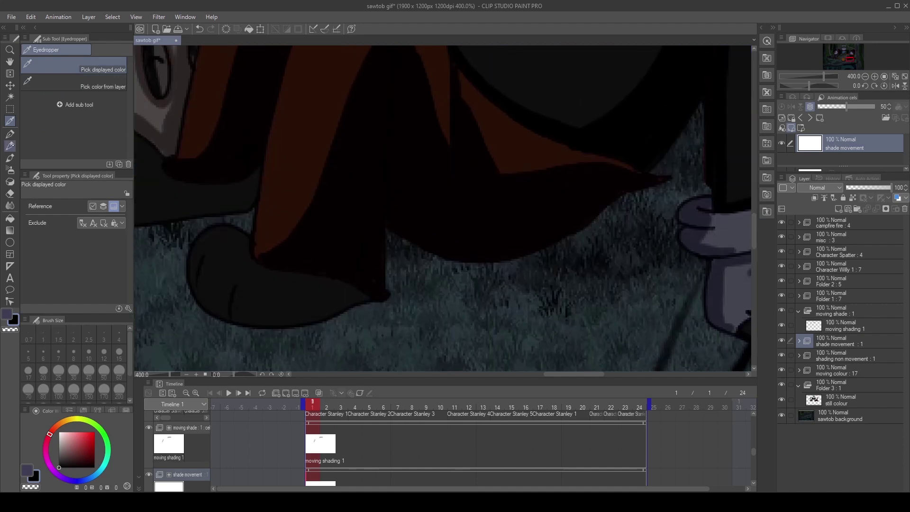
{"action": "mouse_move", "coordinate": [253, 318]}
{"action": "left_mouse_down"}
{"action": "mouse_move", "coordinate": [310, 317]}
{"action": "mouse_move", "coordinate": [351, 300]}
{"action": "mouse_move", "coordinate": [340, 282]}
{"action": "left_mouse_up"}
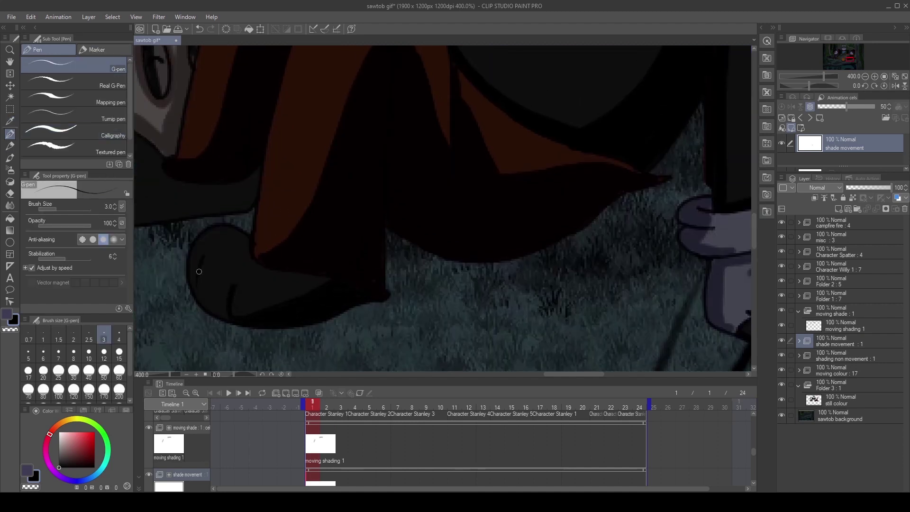
{"action": "left_click_drag", "start_coordinate": [199, 271], "coordinate": [426, 271]}
{"action": "mouse_move", "coordinate": [324, 210]}
{"action": "left_mouse_down"}
{"action": "mouse_move", "coordinate": [405, 215]}
{"action": "mouse_move", "coordinate": [481, 185]}
{"action": "left_mouse_up"}
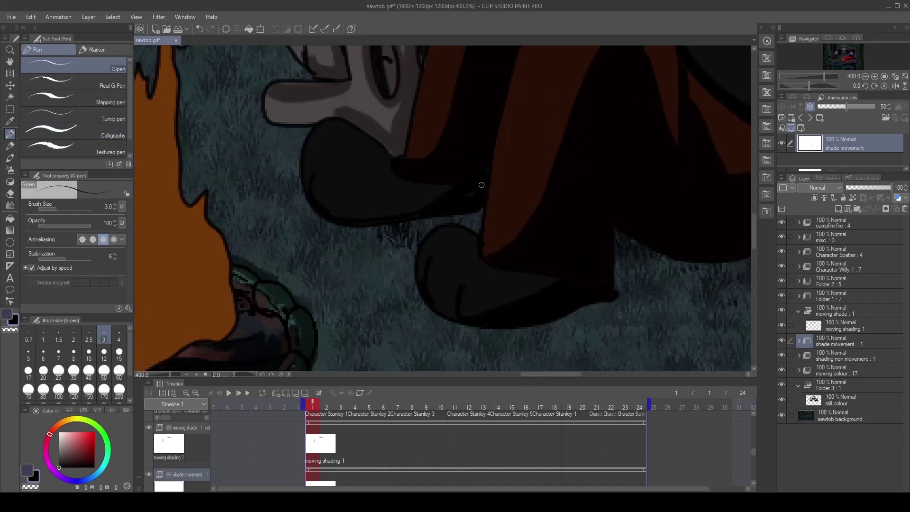
Shade the beanie-wearing character's black hair and tail with a near-black colour on the moving shading 1 cel
{"action": "left_click", "coordinate": [843, 326]}
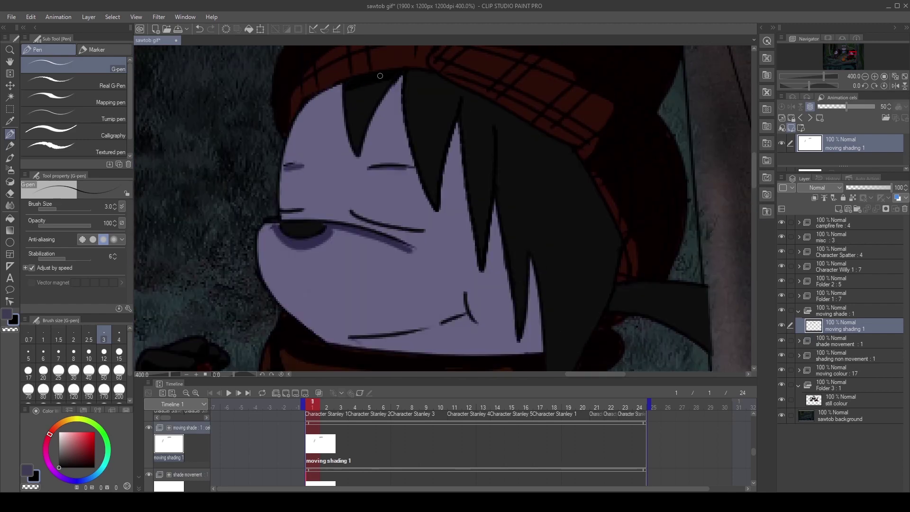
{"action": "left_click", "coordinate": [315, 481]}
{"action": "left_click", "coordinate": [316, 447]}
{"action": "mouse_move", "coordinate": [433, 201]}
{"action": "left_mouse_down"}
{"action": "mouse_move", "coordinate": [463, 91]}
{"action": "mouse_move", "coordinate": [483, 256]}
{"action": "left_mouse_up"}
{"action": "left_click_drag", "start_coordinate": [599, 189], "coordinate": [498, 125]}
{"action": "left_click_drag", "start_coordinate": [519, 324], "coordinate": [525, 257]}
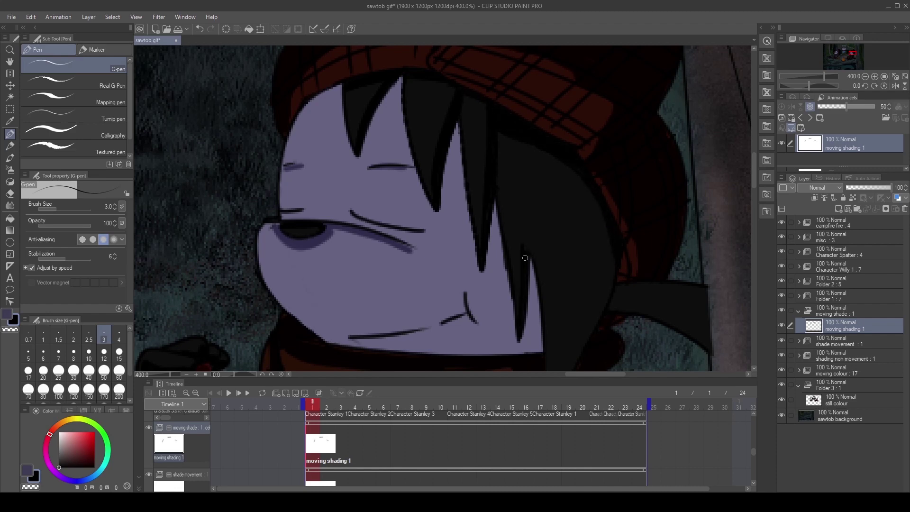
{"action": "scroll", "coordinate": [586, 228], "scroll_direction": "down", "scroll_amount": 3}
{"action": "left_click_drag", "start_coordinate": [609, 133], "coordinate": [573, 242]}
{"action": "left_click_drag", "start_coordinate": [600, 192], "coordinate": [555, 281]}
{"action": "left_click_drag", "start_coordinate": [615, 142], "coordinate": [586, 228]}
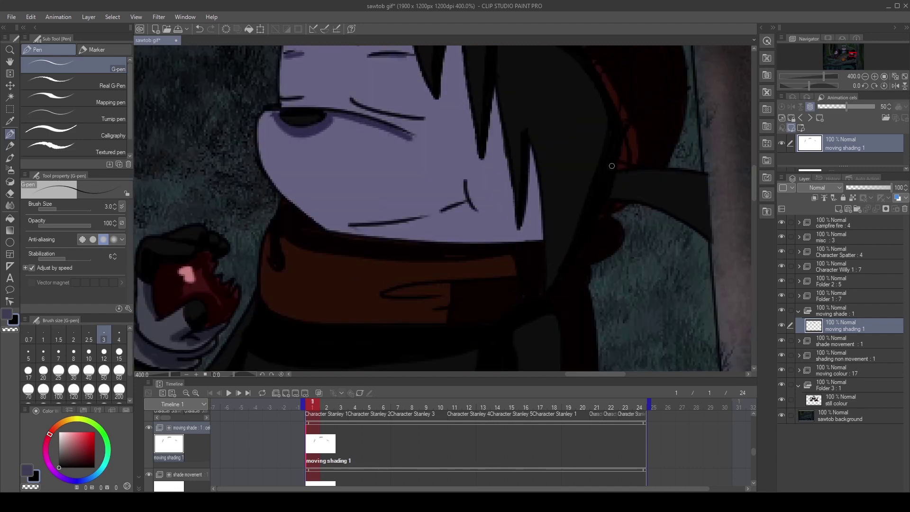
{"action": "left_click_drag", "start_coordinate": [710, 234], "coordinate": [609, 192]}
Sample the purple skin shadow colour and shade the beanie-wearing character's cheek and the face beneath the hair locks
{"action": "left_click", "coordinate": [525, 216], "text": "alt"}
{"action": "left_click_drag", "start_coordinate": [531, 171], "coordinate": [519, 239]}
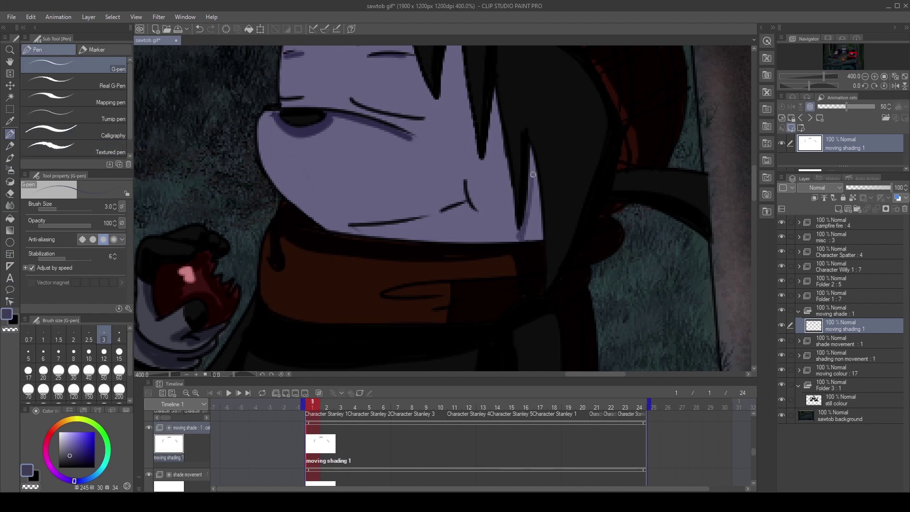
{"action": "mouse_move", "coordinate": [530, 154]}
{"action": "left_mouse_down"}
{"action": "mouse_move", "coordinate": [539, 218]}
{"action": "mouse_move", "coordinate": [488, 285]}
{"action": "left_mouse_up"}
{"action": "scroll", "coordinate": [491, 240], "scroll_direction": "up", "scroll_amount": 3}
{"action": "left_click_drag", "start_coordinate": [511, 195], "coordinate": [495, 275]}
{"action": "left_click_drag", "start_coordinate": [499, 189], "coordinate": [491, 241]}
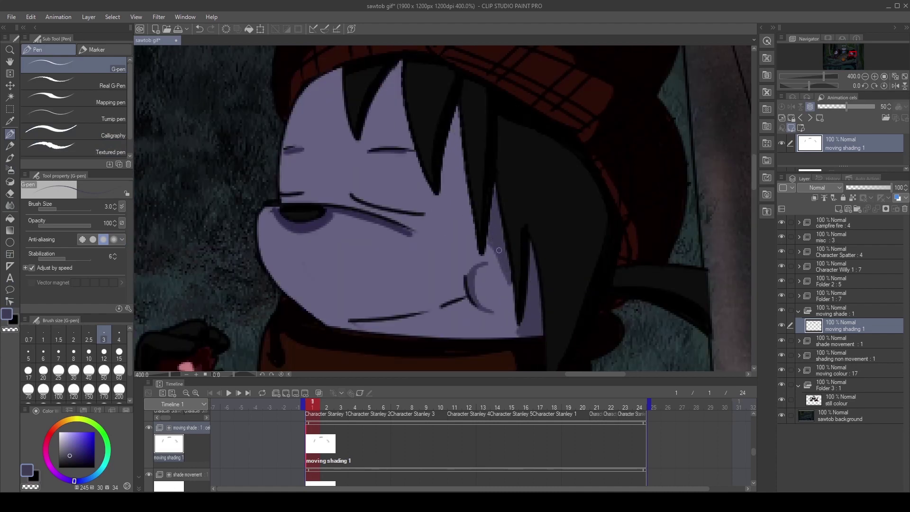
{"action": "left_click_drag", "start_coordinate": [462, 108], "coordinate": [456, 190]}
{"action": "left_click_drag", "start_coordinate": [458, 114], "coordinate": [446, 161]}
{"action": "left_click_drag", "start_coordinate": [460, 131], "coordinate": [448, 173]}
{"action": "left_click_drag", "start_coordinate": [464, 192], "coordinate": [473, 233]}
{"action": "left_click_drag", "start_coordinate": [398, 58], "coordinate": [410, 136]}
{"action": "left_click_drag", "start_coordinate": [408, 127], "coordinate": [397, 85]}
{"action": "scroll", "coordinate": [372, 115], "scroll_direction": "down", "scroll_amount": 4}
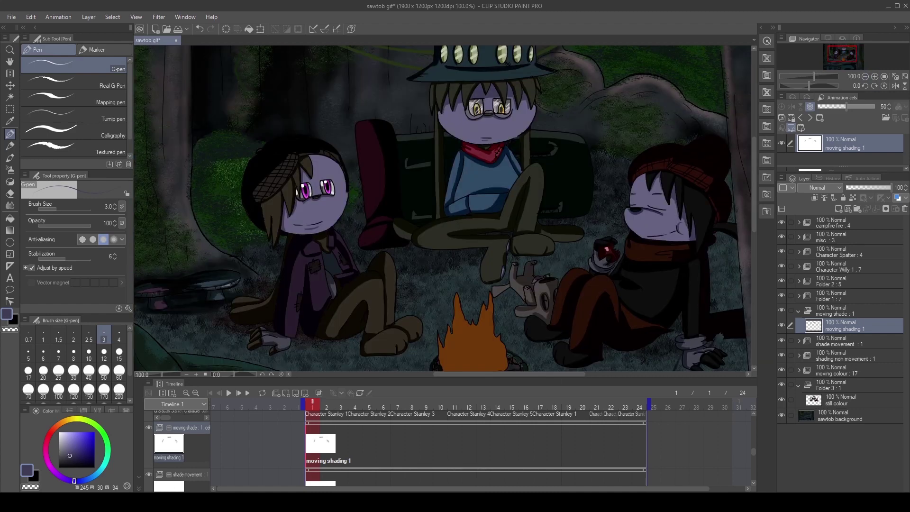
Sample the upturned animal's shadow colour and shade its tail on the moving shading 1 cel
{"action": "scroll", "coordinate": [572, 380], "scroll_direction": "up", "scroll_amount": 4}
{"action": "mouse_move", "coordinate": [572, 379]}
{"action": "left_mouse_down"}
{"action": "mouse_move", "coordinate": [518, 380]}
{"action": "mouse_move", "coordinate": [428, 177]}
{"action": "left_mouse_up"}
{"action": "left_click", "coordinate": [426, 179], "text": "alt"}
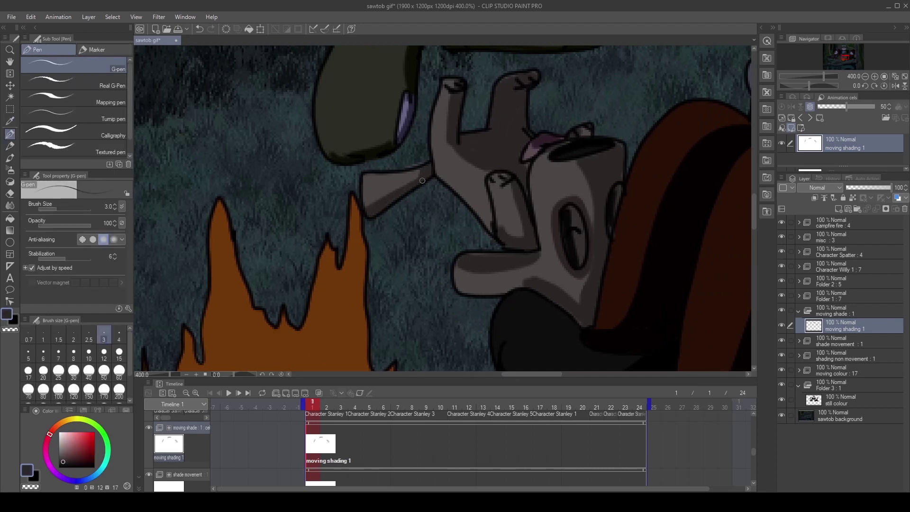
{"action": "key", "text": "e"}
{"action": "key", "text": "alt+bracketleft"}
{"action": "key", "text": "alt+bracketright"}
Fill the inside of the orange campfire flame with dark red using a size 6 G-pen, leaving an orange rim
{"action": "left_click_drag", "start_coordinate": [379, 331], "coordinate": [379, 95]}
{"action": "mouse_move", "coordinate": [198, 190]}
{"action": "left_mouse_down"}
{"action": "mouse_move", "coordinate": [376, 209]}
{"action": "mouse_move", "coordinate": [358, 248]}
{"action": "mouse_move", "coordinate": [581, 144]}
{"action": "mouse_move", "coordinate": [417, 81]}
{"action": "mouse_move", "coordinate": [348, 204]}
{"action": "mouse_move", "coordinate": [355, 256]}
{"action": "mouse_move", "coordinate": [502, 282]}
{"action": "mouse_move", "coordinate": [556, 254]}
{"action": "mouse_move", "coordinate": [560, 153]}
{"action": "mouse_move", "coordinate": [517, 98]}
{"action": "mouse_move", "coordinate": [517, 164]}
{"action": "left_mouse_up"}
{"action": "key", "text": "p"}
{"action": "left_click", "coordinate": [376, 209], "text": "alt"}
{"action": "left_click", "coordinate": [90, 451]}
{"action": "left_click", "coordinate": [44, 353]}
{"action": "mouse_move", "coordinate": [531, 102]}
{"action": "left_mouse_down"}
{"action": "mouse_move", "coordinate": [507, 192]}
{"action": "mouse_move", "coordinate": [413, 157]}
{"action": "mouse_move", "coordinate": [379, 200]}
{"action": "mouse_move", "coordinate": [405, 134]}
{"action": "mouse_move", "coordinate": [357, 276]}
{"action": "mouse_move", "coordinate": [449, 189]}
{"action": "mouse_move", "coordinate": [537, 226]}
{"action": "mouse_move", "coordinate": [545, 215]}
{"action": "mouse_move", "coordinate": [404, 327]}
{"action": "mouse_move", "coordinate": [390, 319]}
{"action": "mouse_move", "coordinate": [548, 301]}
{"action": "mouse_move", "coordinate": [421, 238]}
{"action": "mouse_move", "coordinate": [552, 266]}
{"action": "mouse_move", "coordinate": [432, 229]}
{"action": "left_mouse_up"}
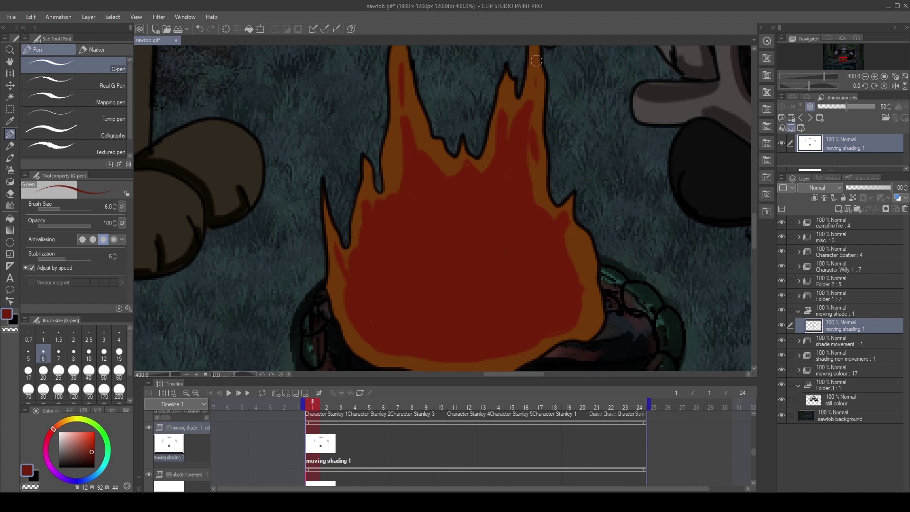
Paint a small yellow flame core at the base of the campfire
{"action": "left_click", "coordinate": [72, 416]}
{"action": "left_click", "coordinate": [88, 439]}
{"action": "mouse_move", "coordinate": [431, 366]}
{"action": "left_mouse_down"}
{"action": "mouse_move", "coordinate": [423, 296]}
{"action": "mouse_move", "coordinate": [440, 354]}
{"action": "mouse_move", "coordinate": [428, 285]}
{"action": "mouse_move", "coordinate": [479, 351]}
{"action": "mouse_move", "coordinate": [497, 313]}
{"action": "mouse_move", "coordinate": [484, 324]}
{"action": "left_mouse_up"}
{"action": "left_click_drag", "start_coordinate": [422, 351], "coordinate": [420, 296]}
{"action": "scroll", "coordinate": [419, 296], "scroll_direction": "down", "scroll_amount": 5}
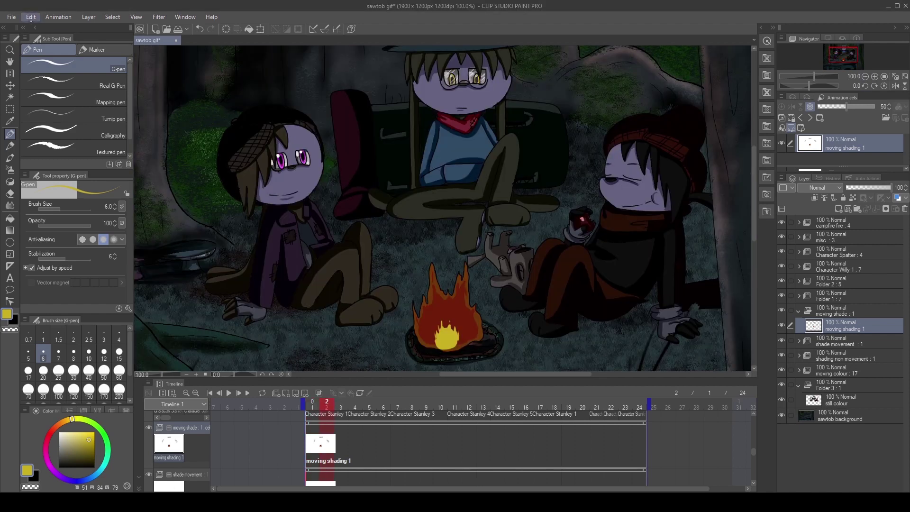
Create the moving shading 2 cel from moving shading 1 and assign it to frame 3
{"action": "key", "text": "ctrl+shift+n"}
{"action": "left_click", "coordinate": [340, 403]}
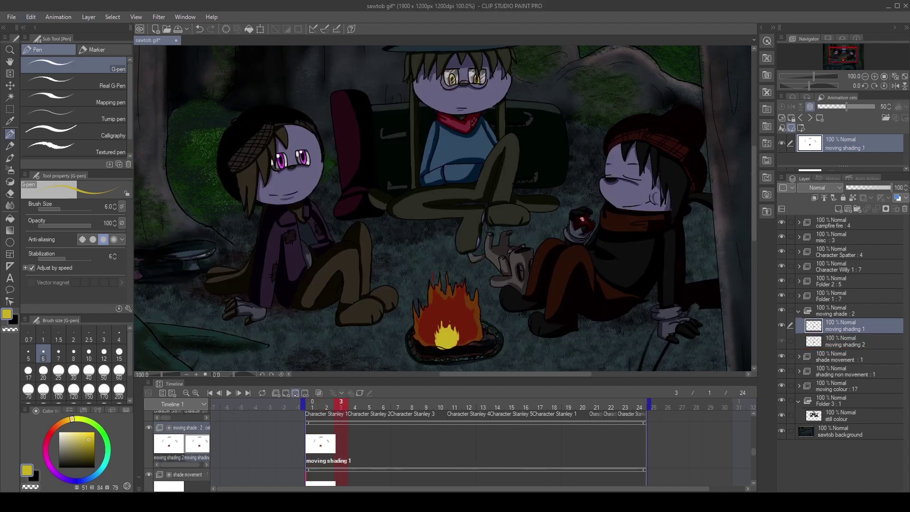
{"action": "left_click", "coordinate": [841, 341]}
Erase the misaligned shading around the hat-wearing character's fringe on moving shading 2 with a size 5 hard eraser
{"action": "key", "text": "ctrl+plus"}
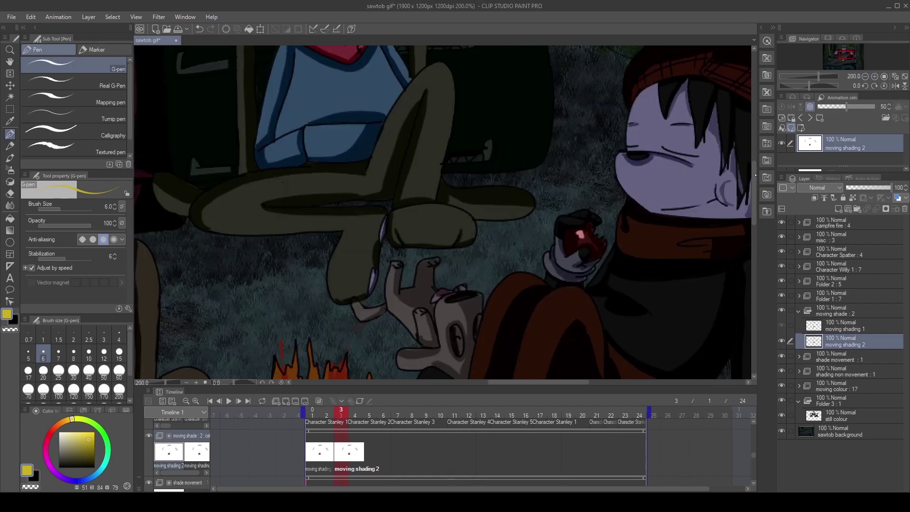
{"action": "scroll", "coordinate": [432, 154], "scroll_direction": "up", "scroll_amount": 2}
{"action": "key", "text": "e"}
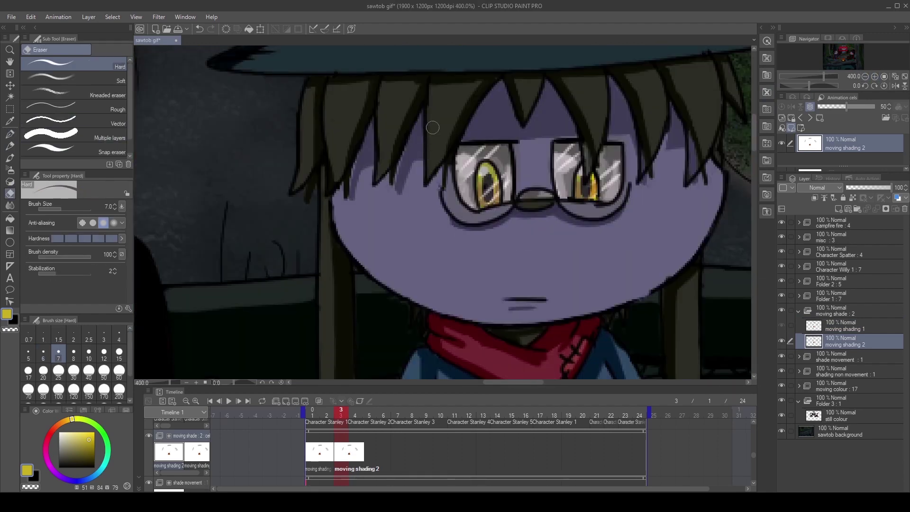
{"action": "key", "text": "bracketleft"}
{"action": "key", "text": "bracketleft"}
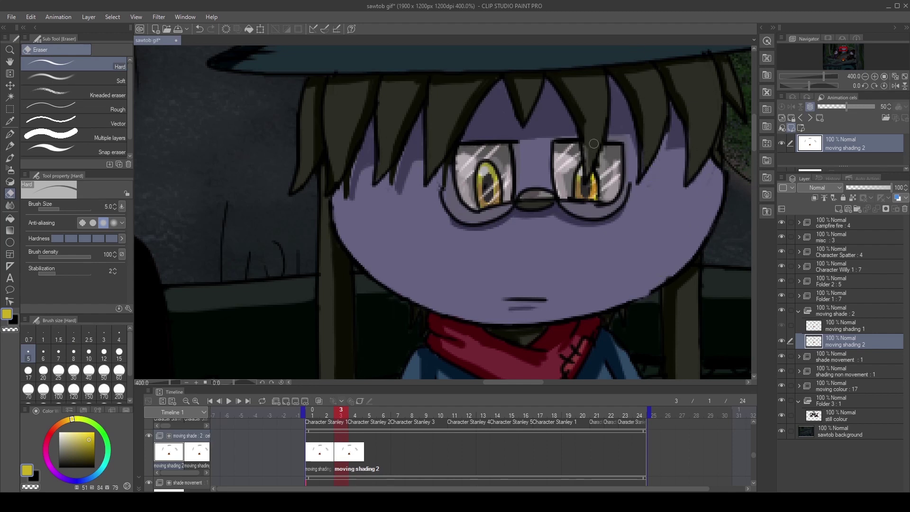
{"action": "left_click_drag", "start_coordinate": [368, 192], "coordinate": [348, 200]}
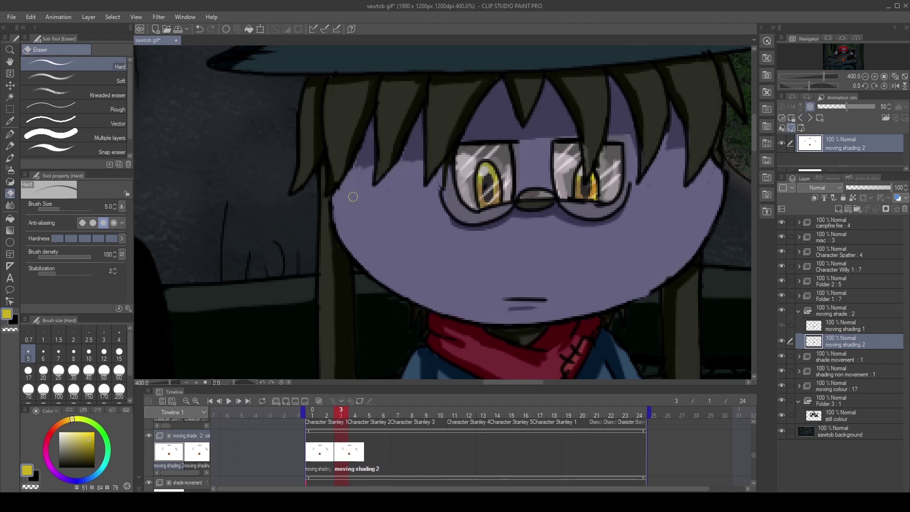
Repaint the skin shadows beneath the hat-wearing character's fringe and the dark hair shading with a size 4 G-pen
{"action": "key", "text": "p"}
{"action": "left_click", "coordinate": [159, 270], "text": "alt"}
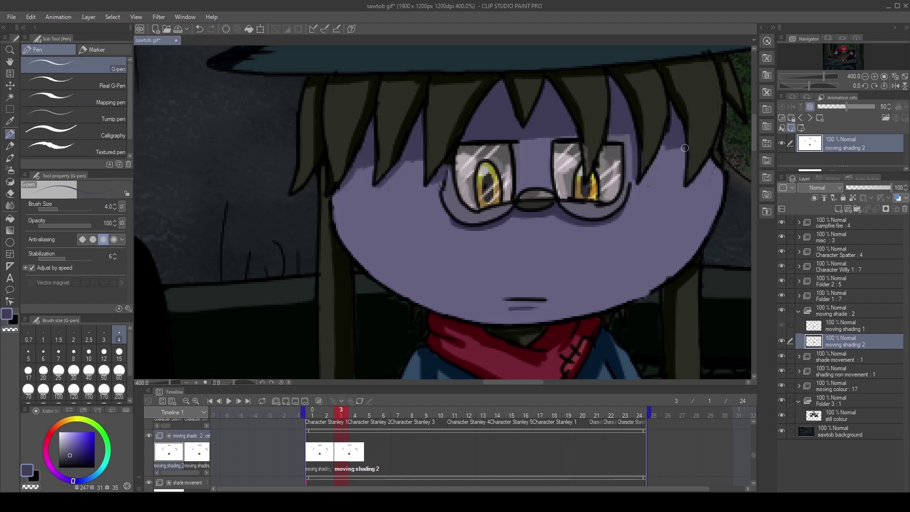
{"action": "left_click", "coordinate": [381, 172], "text": "alt"}
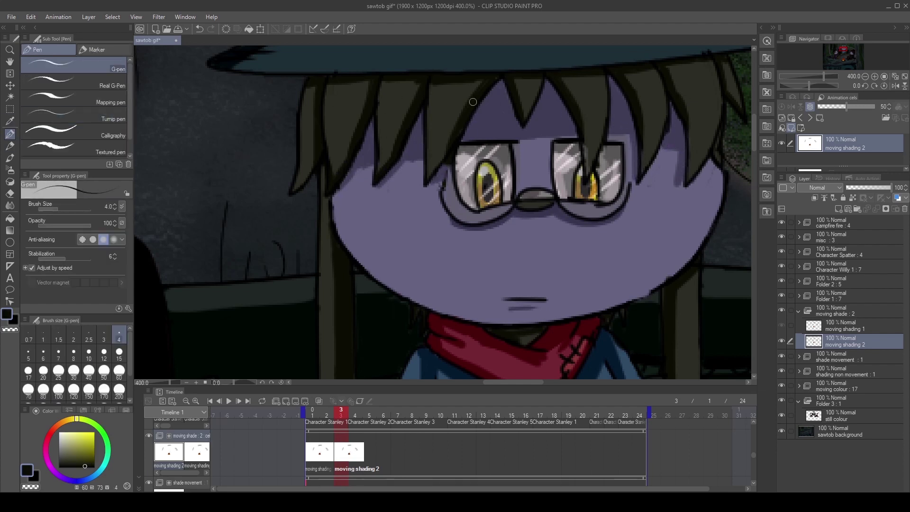
{"action": "scroll", "coordinate": [616, 223], "scroll_direction": "down", "scroll_amount": 10}
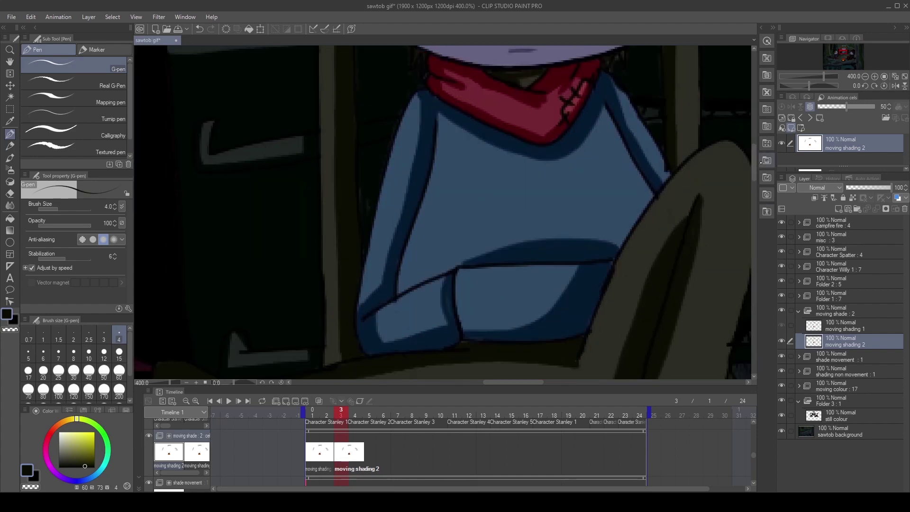
Duplicate the shade movement cel within its animation folder for frame 3
{"action": "key", "text": "e"}
{"action": "left_click", "coordinate": [344, 483]}
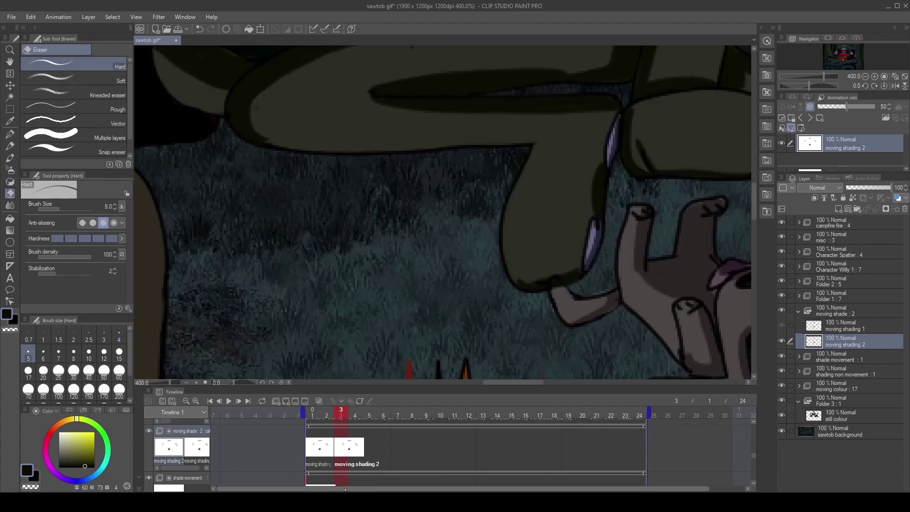
{"action": "left_click", "coordinate": [797, 355]}
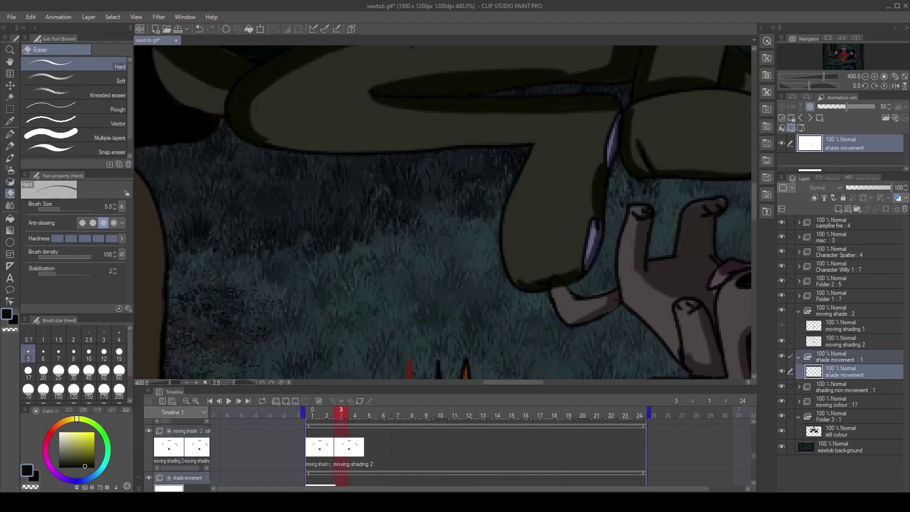
{"action": "key", "text": "ctrl+c"}
{"action": "key", "text": "ctrl+v"}
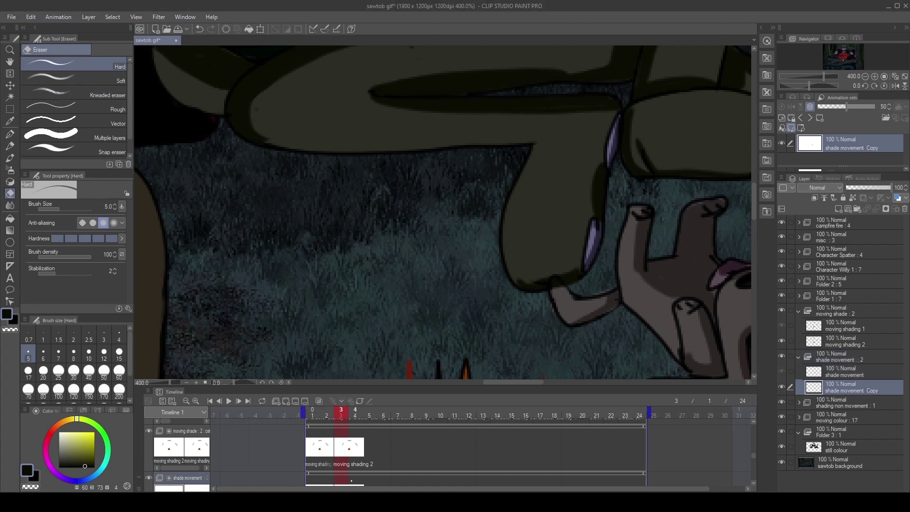
Shade the upturned animal's curled tail on the moving shading 2 cel with its sampled shadow colour
{"action": "left_click", "coordinate": [562, 321], "text": "ctrl+shift"}
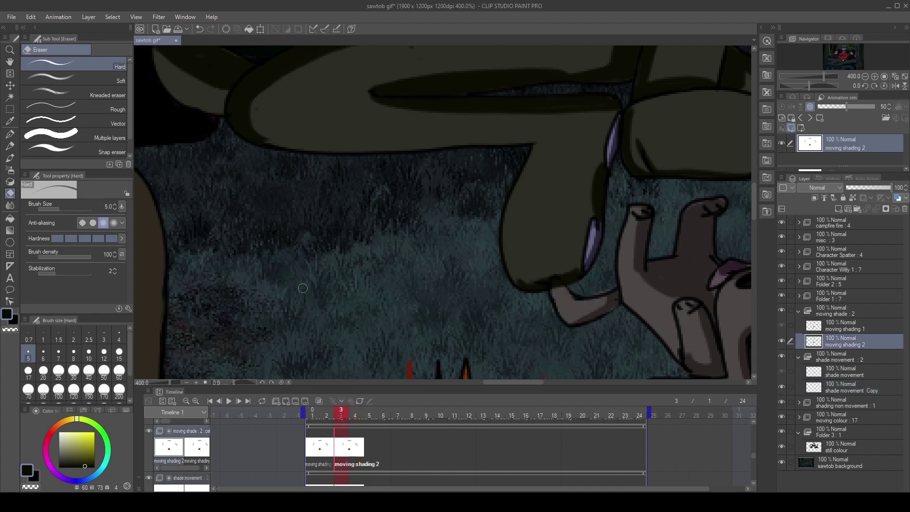
{"action": "left_click", "coordinate": [556, 281], "text": "alt"}
{"action": "key", "text": "p"}
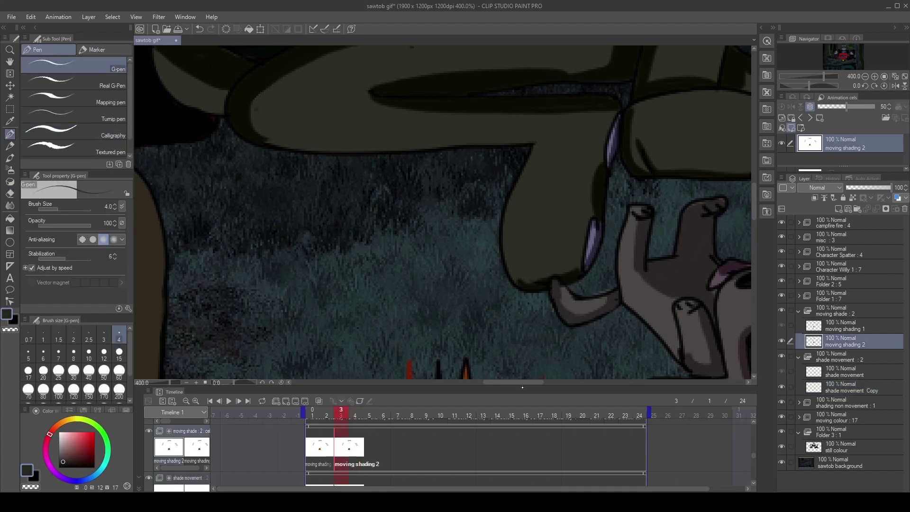
Erase the old cheek and hair shading from the beanie-wearing character on moving shading 2
{"action": "scroll", "coordinate": [522, 387], "scroll_direction": "right", "scroll_amount": 5}
{"action": "scroll", "coordinate": [522, 387], "scroll_direction": "down", "scroll_amount": 8}
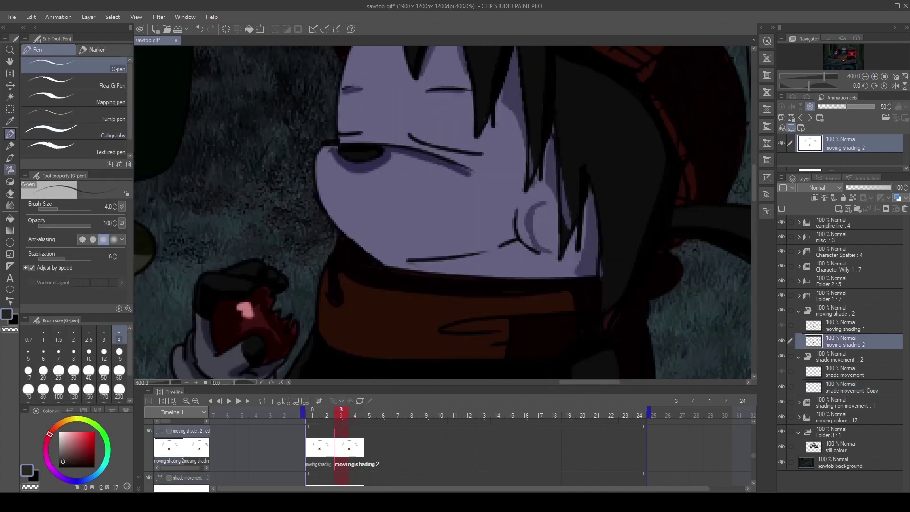
{"action": "key", "text": "e"}
{"action": "left_click_drag", "start_coordinate": [535, 206], "coordinate": [540, 247]}
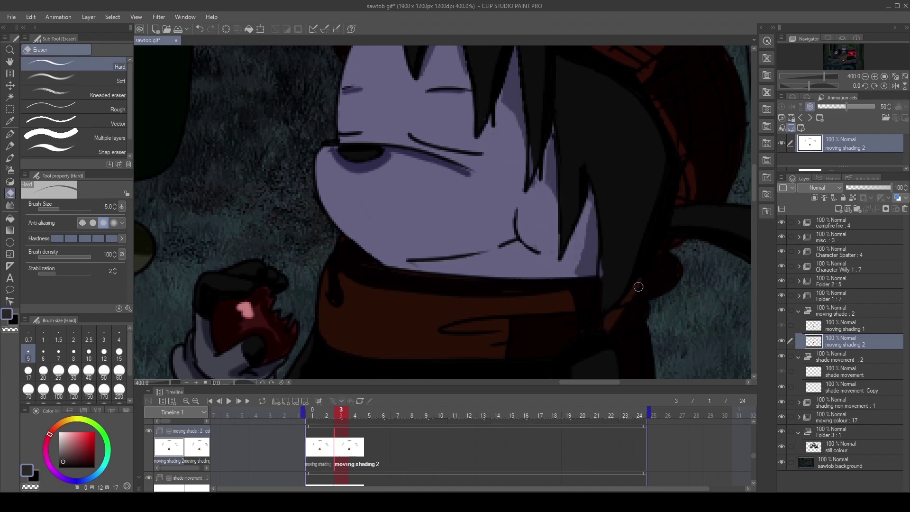
{"action": "scroll", "coordinate": [546, 228], "scroll_direction": "up", "scroll_amount": 3}
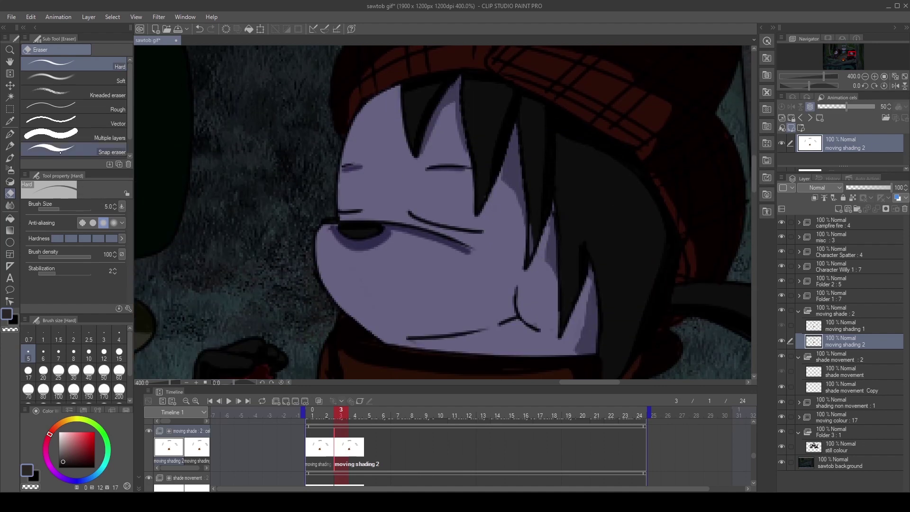
Repaint the purple skin shadows beneath the beanie-wearing character's hair locks and around the cheek on moving shading 2
{"action": "key", "text": "p"}
{"action": "left_click", "coordinate": [522, 284], "text": "alt"}
{"action": "mouse_move", "coordinate": [549, 218]}
{"action": "left_mouse_down"}
{"action": "mouse_move", "coordinate": [531, 263]}
{"action": "mouse_move", "coordinate": [559, 334]}
{"action": "left_mouse_up"}
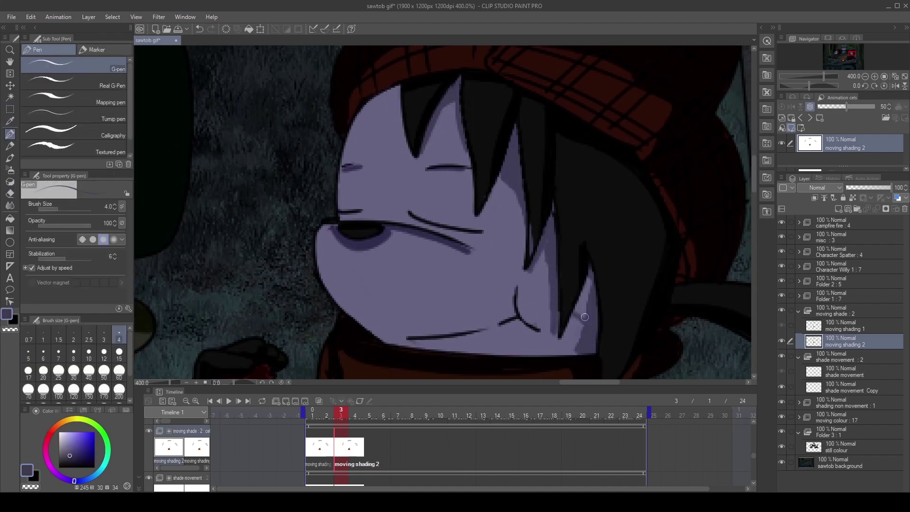
{"action": "left_click_drag", "start_coordinate": [590, 279], "coordinate": [576, 353]}
{"action": "left_click_drag", "start_coordinate": [540, 329], "coordinate": [519, 275]}
Paint the remaining dark hair shading and the shadow along the beanie-wearing character's cheek curve on moving shading 2
{"action": "left_click", "coordinate": [535, 242], "text": "alt"}
{"action": "left_click_drag", "start_coordinate": [564, 318], "coordinate": [582, 267]}
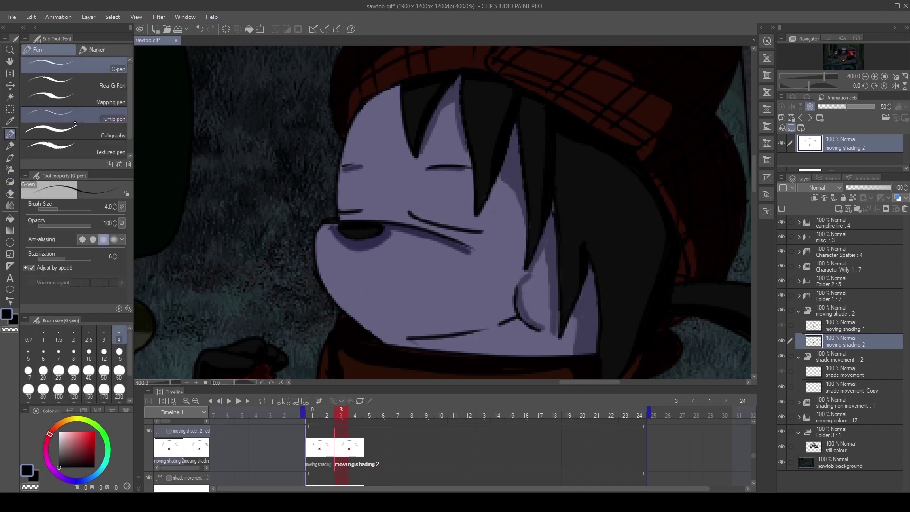
{"action": "scroll", "coordinate": [678, 272], "scroll_direction": "down", "scroll_amount": 3}
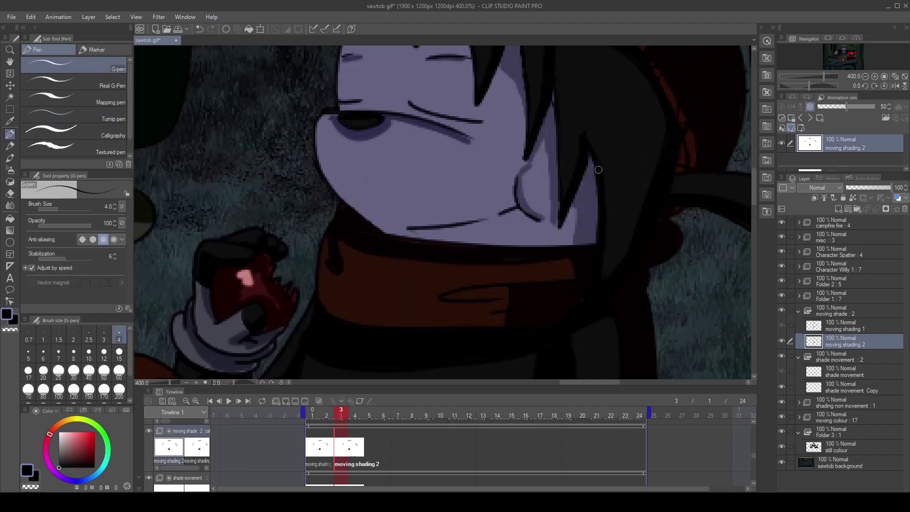
{"action": "scroll", "coordinate": [605, 283], "scroll_direction": "right", "scroll_amount": 6}
{"action": "key", "text": "e"}
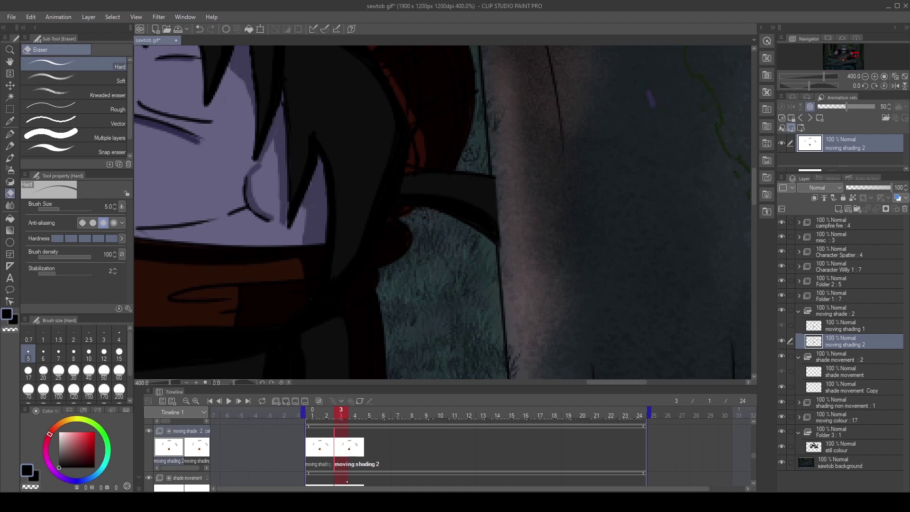
Compare the shade movement and moving shading cels at frame 1 with those at frame 3
{"action": "left_click", "coordinate": [831, 387]}
{"action": "key", "text": "Home"}
{"action": "key", "text": "ctrl+alt+0"}
{"action": "left_click", "coordinate": [830, 372]}
{"action": "left_click", "coordinate": [831, 388]}
{"action": "key", "text": "alt+bracketleft"}
{"action": "key", "text": "alt+bracketleft"}
{"action": "left_click_drag", "start_coordinate": [584, 383], "coordinate": [515, 383]}
{"action": "left_click", "coordinate": [873, 329]}
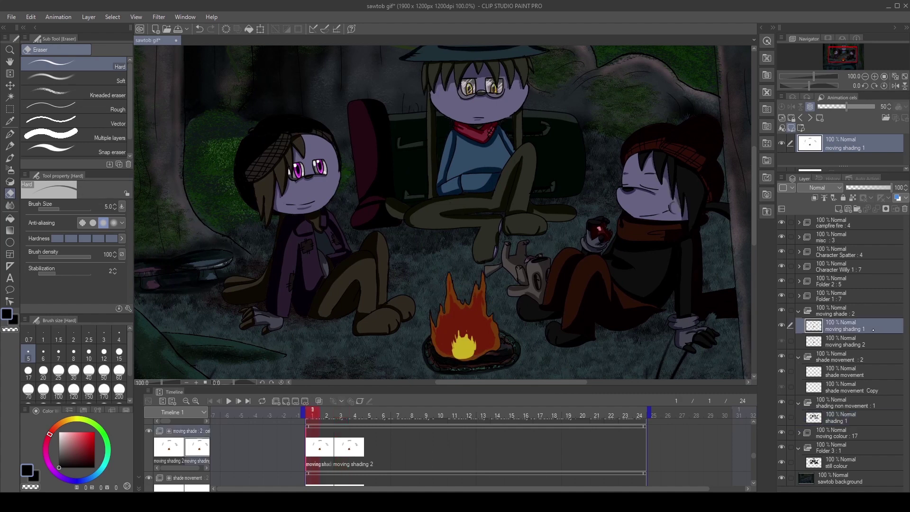
{"action": "left_click", "coordinate": [799, 357]}
{"action": "left_click", "coordinate": [340, 413]}
Erase the red shading outside the campfire outline and paint sampled dark red into the outer flame tongue on moving shading 2
{"action": "left_click", "coordinate": [875, 76]}
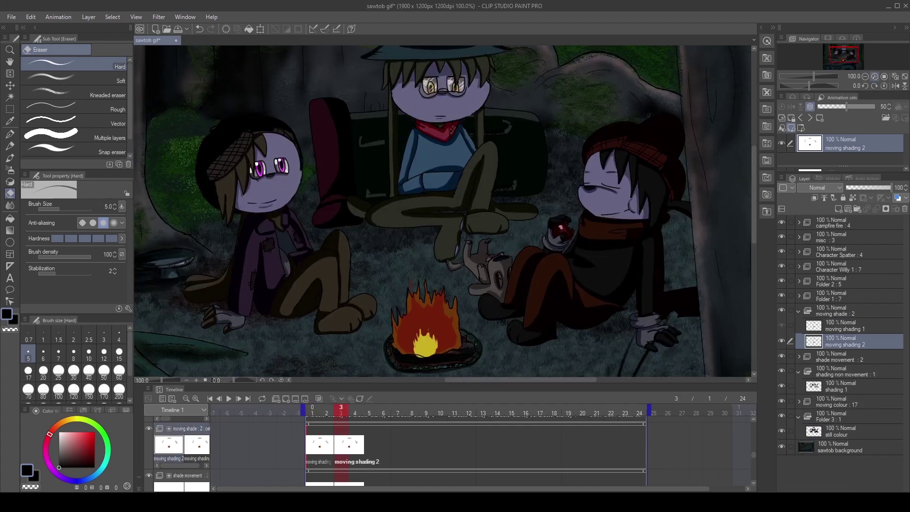
{"action": "left_click", "coordinate": [874, 75]}
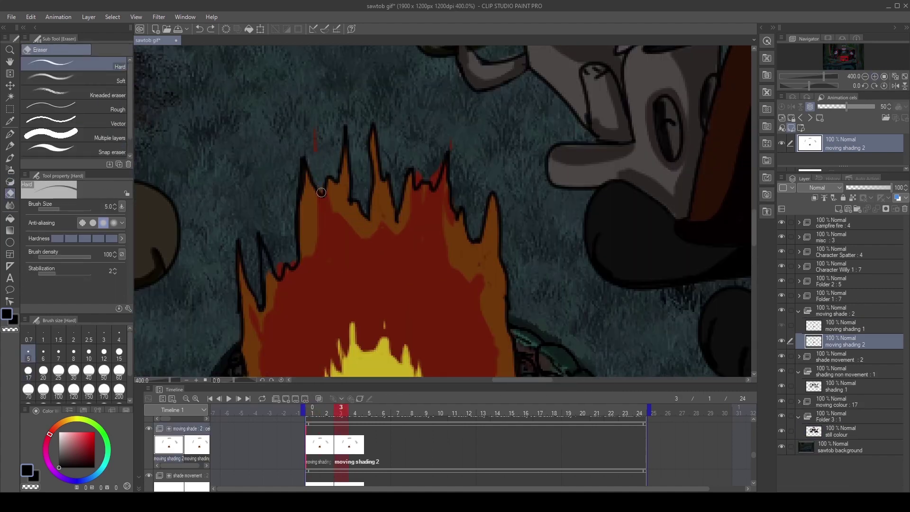
{"action": "mouse_move", "coordinate": [438, 171]}
{"action": "left_mouse_down"}
{"action": "mouse_move", "coordinate": [450, 222]}
{"action": "mouse_move", "coordinate": [415, 186]}
{"action": "mouse_move", "coordinate": [398, 246]}
{"action": "mouse_move", "coordinate": [361, 243]}
{"action": "left_mouse_up"}
{"action": "key", "text": "p"}
{"action": "left_click", "coordinate": [264, 257], "text": "alt"}
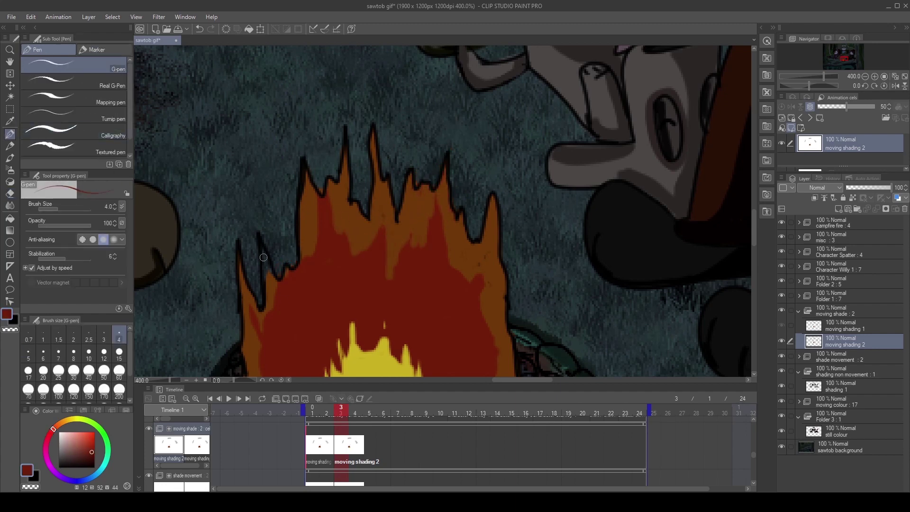
{"action": "scroll", "coordinate": [746, 224], "scroll_direction": "down", "scroll_amount": 5}
Reshape the campfire's yellow core by painting dark red over its edges and tips on moving shading 2
{"action": "key", "text": "e"}
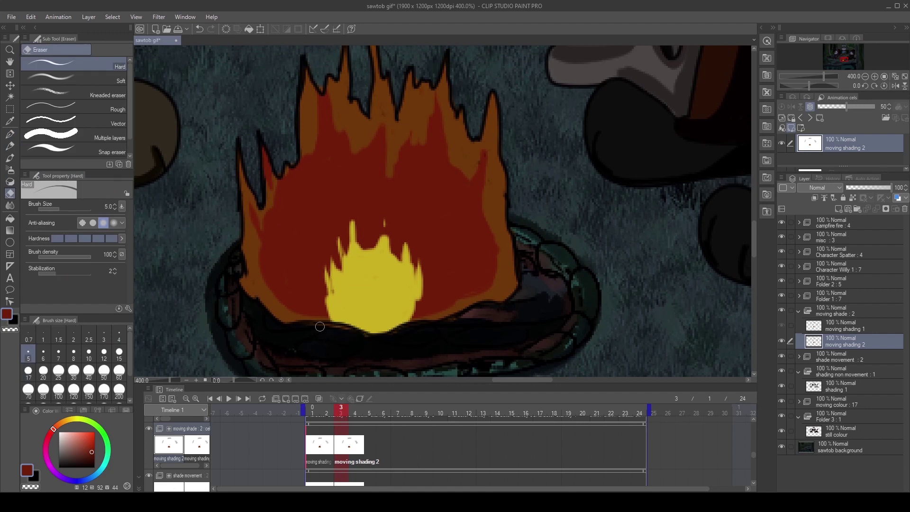
{"action": "key", "text": "p"}
{"action": "mouse_move", "coordinate": [369, 255]}
{"action": "left_mouse_down"}
{"action": "mouse_move", "coordinate": [379, 243]}
{"action": "mouse_move", "coordinate": [339, 284]}
{"action": "mouse_move", "coordinate": [332, 316]}
{"action": "left_mouse_up"}
{"action": "mouse_move", "coordinate": [385, 266]}
{"action": "left_mouse_down"}
{"action": "mouse_move", "coordinate": [370, 249]}
{"action": "mouse_move", "coordinate": [409, 276]}
{"action": "mouse_move", "coordinate": [419, 271]}
{"action": "mouse_move", "coordinate": [403, 250]}
{"action": "left_mouse_up"}
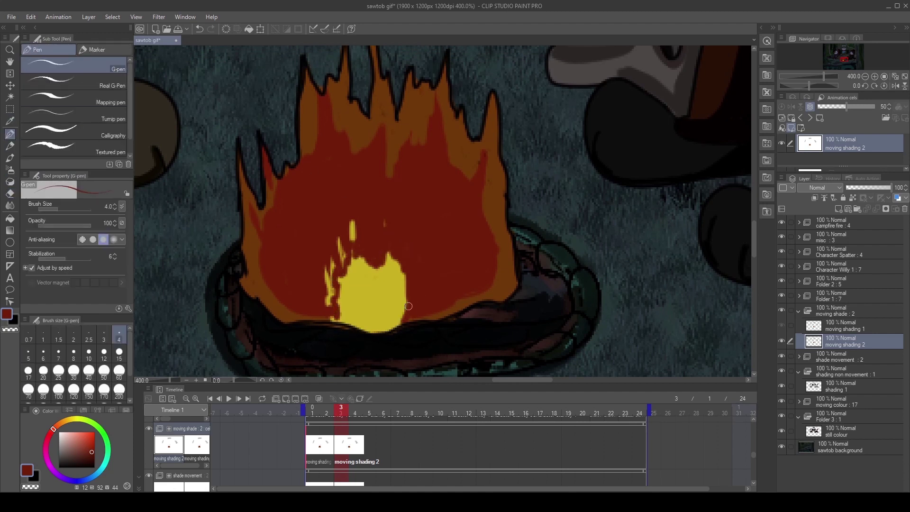
{"action": "left_click_drag", "start_coordinate": [409, 306], "coordinate": [398, 263]}
{"action": "scroll", "coordinate": [441, 230], "scroll_direction": "down", "scroll_amount": 5}
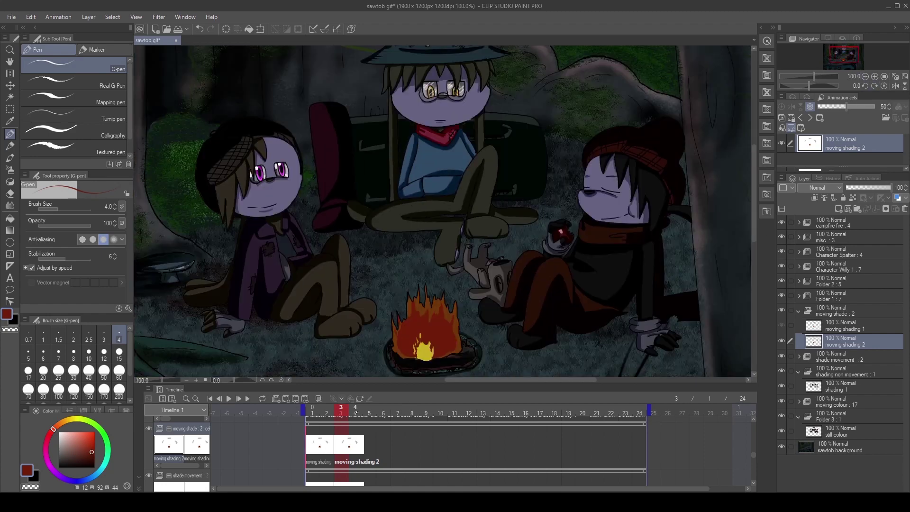
Duplicate the moving shading 2 cel for frame 4 within the moving shade folder
{"action": "left_click", "coordinate": [356, 413]}
{"action": "key", "text": "ctrl+shift+n"}
{"action": "scroll", "coordinate": [225, 206], "scroll_direction": "up", "scroll_amount": 5}
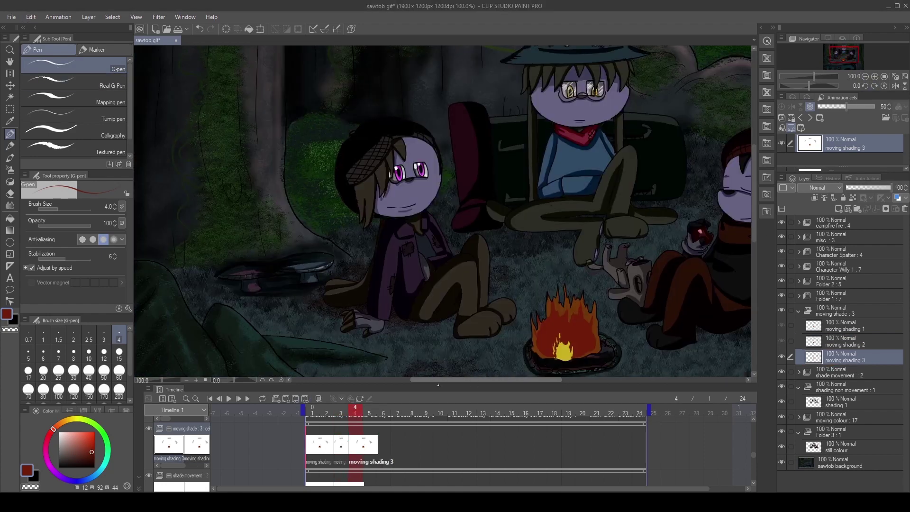
Erase the old shading beneath the cap-wearing character's hair locks and repaint it with sampled colours on moving shading 3
{"action": "key", "text": "e"}
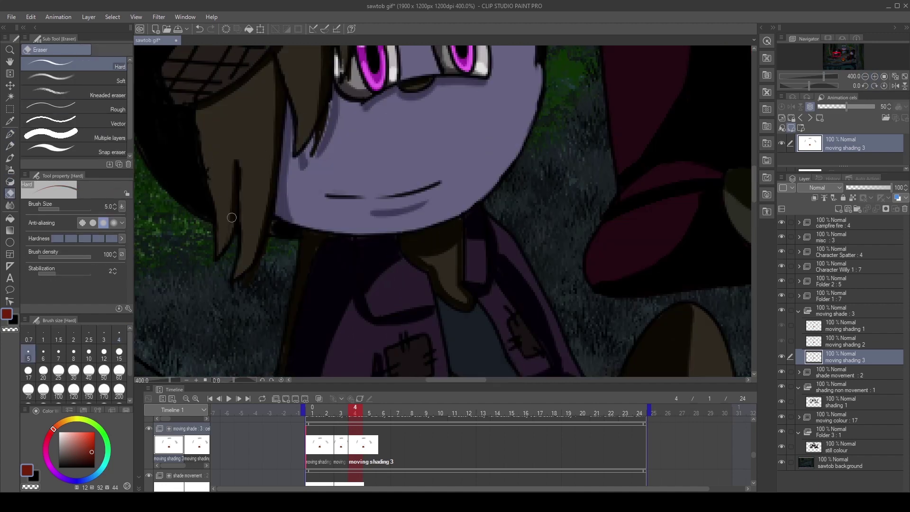
{"action": "scroll", "coordinate": [559, 146], "scroll_direction": "up", "scroll_amount": 3}
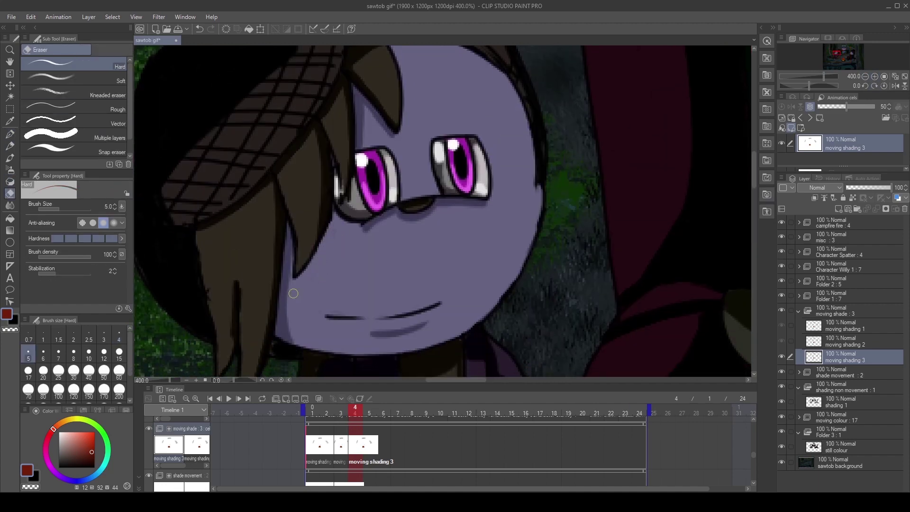
{"action": "key", "text": "p"}
{"action": "left_click", "coordinate": [223, 365], "text": "alt"}
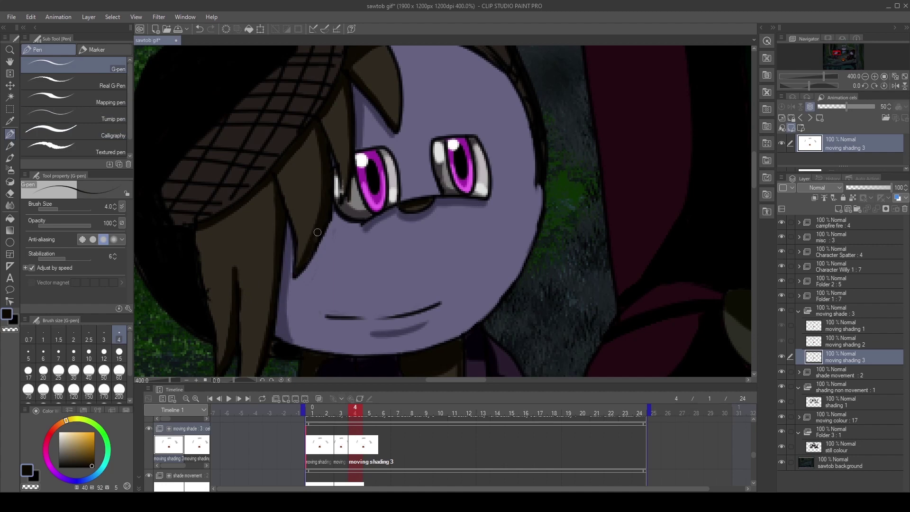
{"action": "key", "text": "e"}
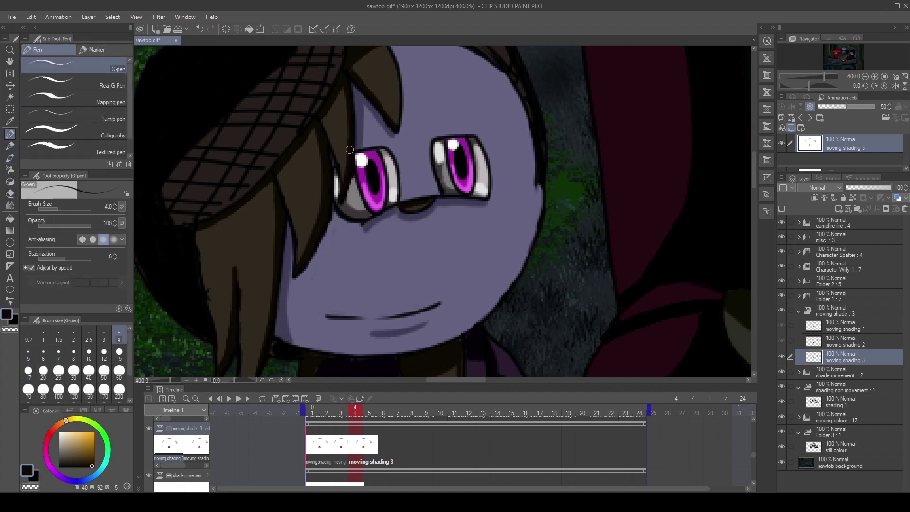
{"action": "left_click", "coordinate": [352, 138], "text": "alt"}
{"action": "key", "text": "p"}
{"action": "left_click_drag", "start_coordinate": [334, 216], "coordinate": [296, 280]}
{"action": "key", "text": "ctrl+z"}
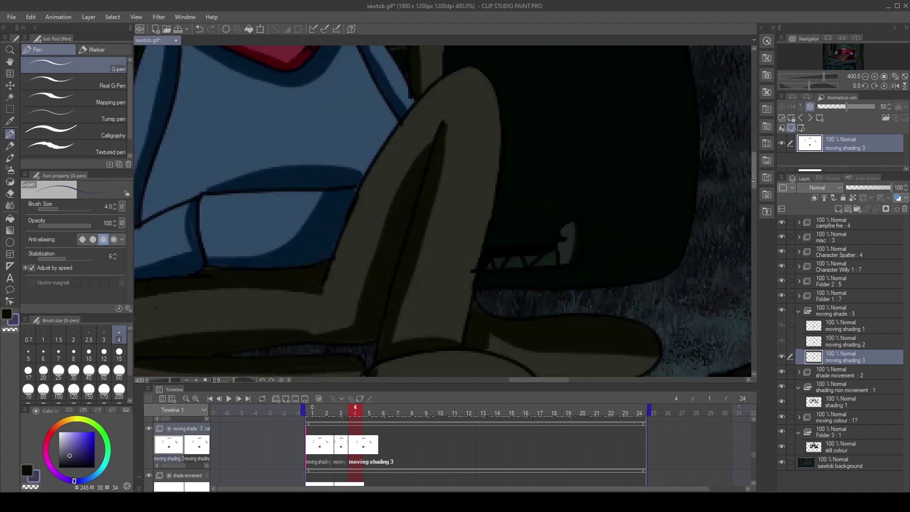
Rework the shading on the upturned animal's tail on moving shading 3 and save the file
{"action": "key", "text": "e"}
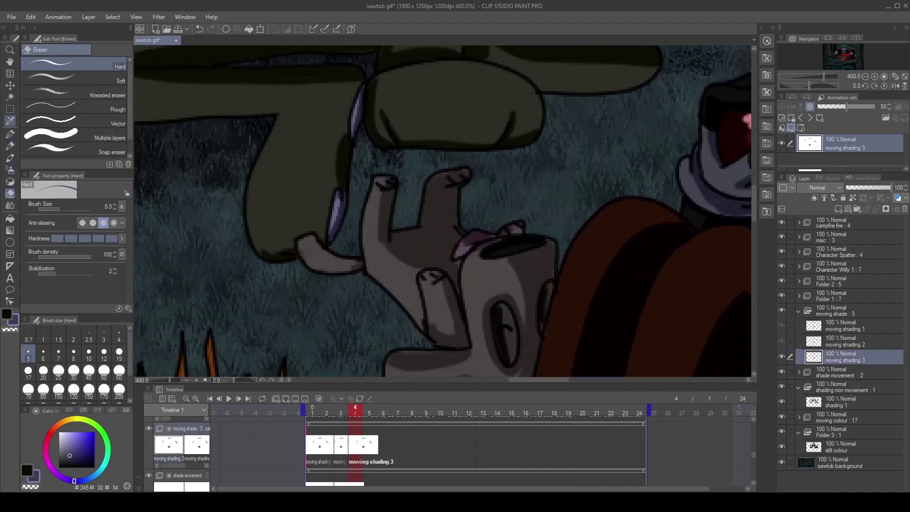
{"action": "key", "text": "p"}
{"action": "key", "text": "ctrl+alt+0"}
{"action": "key", "text": "ctrl+s"}
Duplicate the moving shading 3 cel for frame 5 within the moving shade folder
{"action": "left_click", "coordinate": [369, 408]}
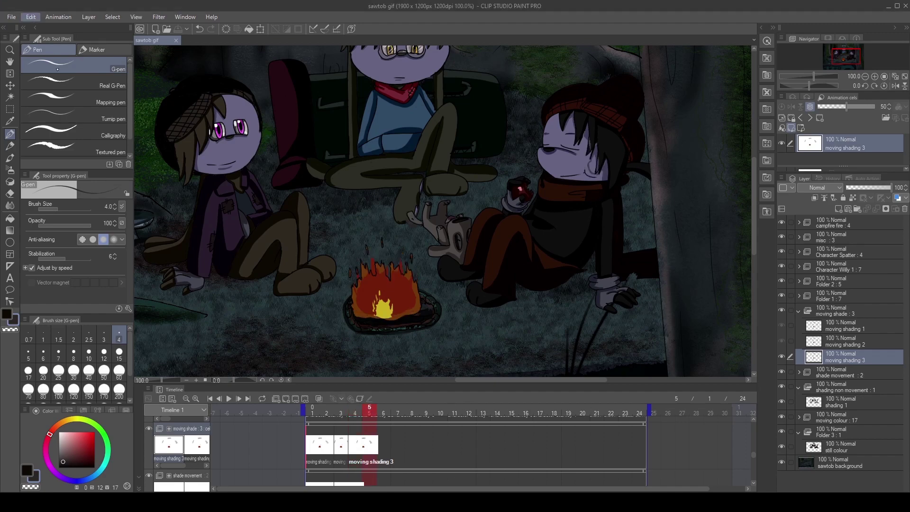
{"action": "key", "text": "ctrl+shift+alt+n"}
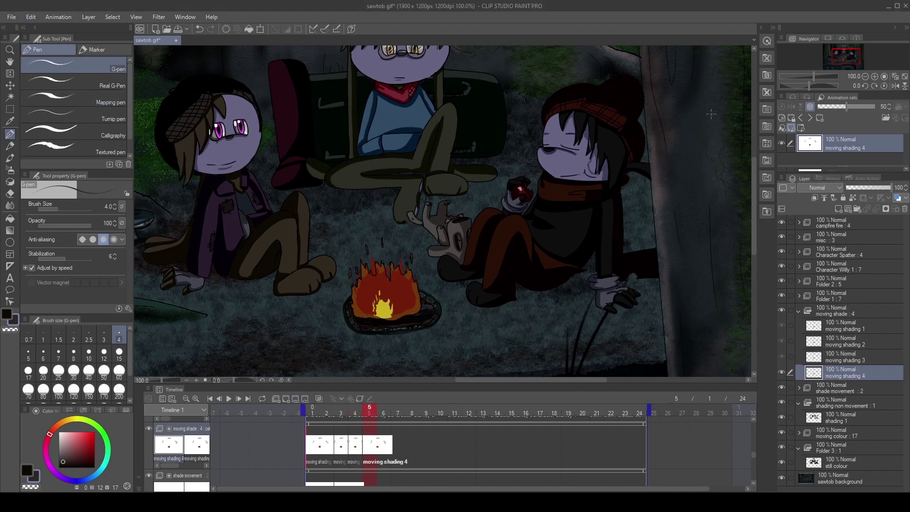
{"action": "key", "text": "ctrl+plus"}
{"action": "key", "text": "e"}
{"action": "key", "text": "ctrl+plus"}
{"action": "key", "text": "ctrl+plus"}
{"action": "key", "text": "ctrl+plus"}
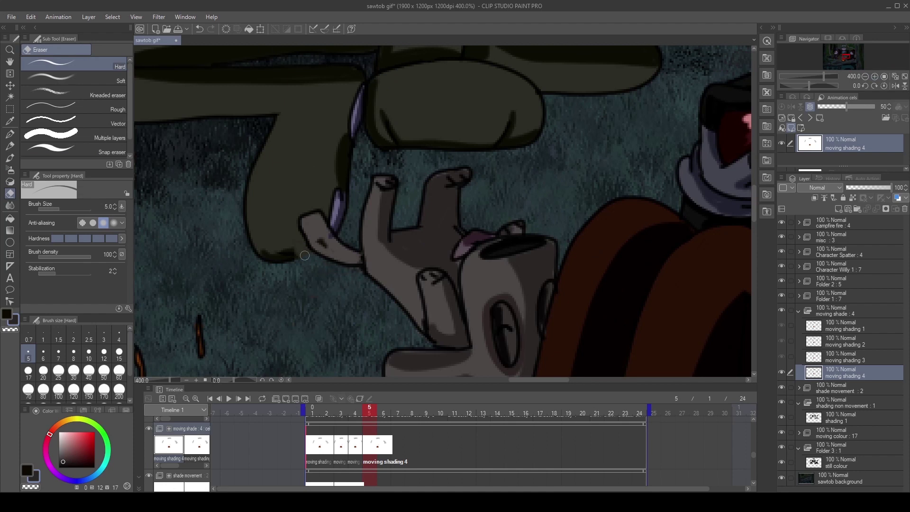
Duplicate the shading 1 cel in the shading non movement folder and fill the trouser leg's shadow gap beside the animal's tail
{"action": "left_click", "coordinate": [833, 420]}
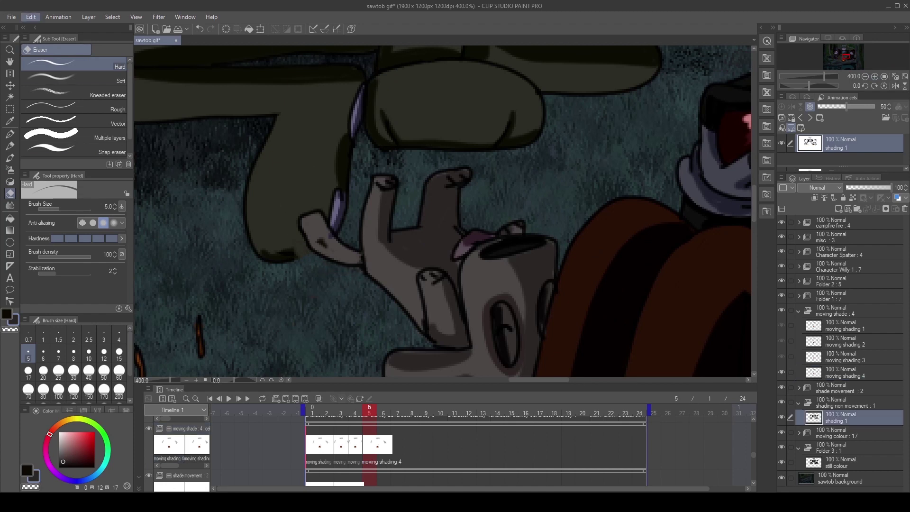
{"action": "key", "text": "ctrl+shift+alt+n"}
{"action": "key", "text": "i"}
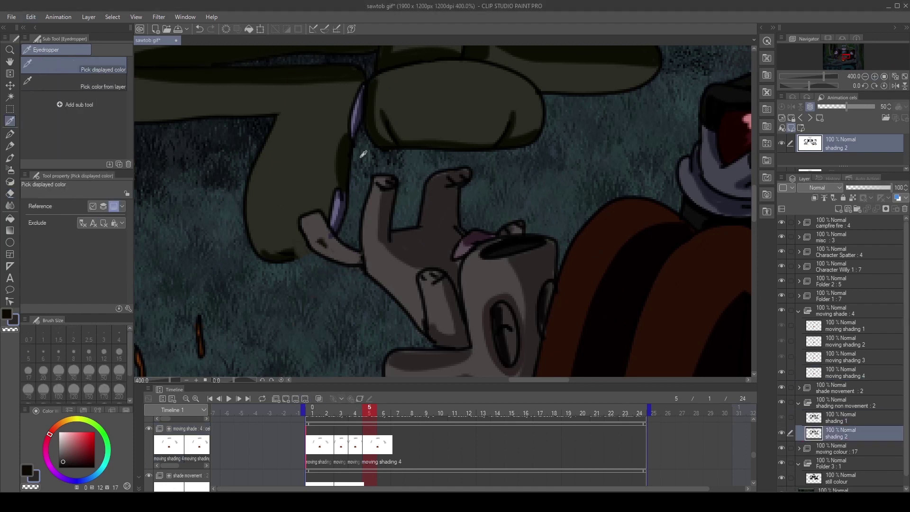
{"action": "key", "text": "p"}
{"action": "left_click", "coordinate": [654, 367], "text": "ctrl+shift"}
{"action": "key", "text": "i"}
{"action": "key", "text": "p"}
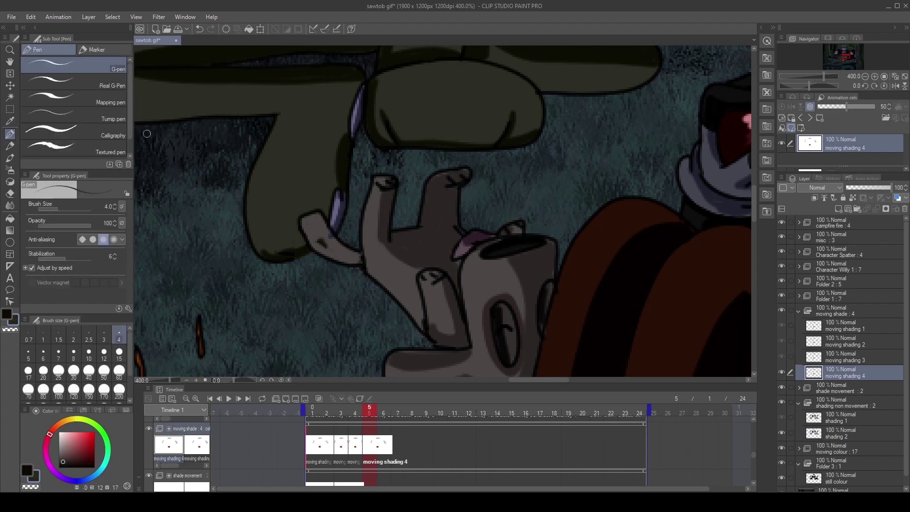
Erase the outdated shading on the upturned animal's tail on moving shading 4
{"action": "key", "text": "e"}
{"action": "left_click", "coordinate": [328, 235], "text": "ctrl+shift"}
{"action": "left_click", "coordinate": [348, 248], "text": "ctrl+shift"}
Erase the red flame shading that spills outside the campfire outline on moving shading 4
{"action": "key", "text": "ctrl+minus"}
{"action": "key", "text": "ctrl+minus"}
{"action": "key", "text": "ctrl+minus"}
{"action": "left_click_drag", "start_coordinate": [580, 360], "coordinate": [694, 364]}
{"action": "key", "text": "ctrl+plus"}
{"action": "key", "text": "ctrl+plus"}
{"action": "key", "text": "ctrl+plus"}
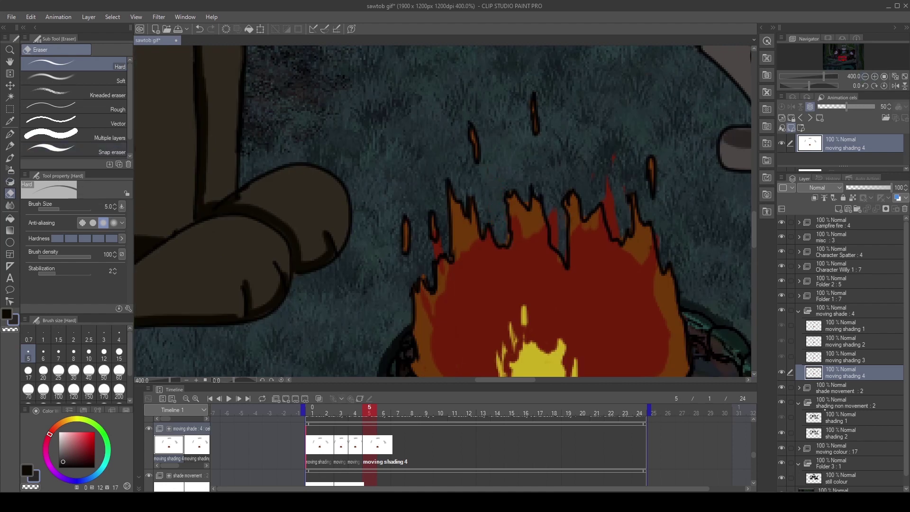
{"action": "left_click", "coordinate": [506, 232], "text": "ctrl+shift"}
{"action": "left_click", "coordinate": [505, 244], "text": "ctrl+shift"}
{"action": "left_click", "coordinate": [838, 427]}
{"action": "left_click", "coordinate": [556, 205], "text": "ctrl+shift"}
{"action": "scroll", "coordinate": [748, 220], "scroll_direction": "down", "scroll_amount": 3}
Repaint the shading inside the campfire's flame tips with a sampled flame colour on moving shading 4
{"action": "key", "text": "p"}
{"action": "left_click", "coordinate": [474, 156], "text": "alt"}
{"action": "mouse_move", "coordinate": [517, 116]}
{"action": "left_mouse_down"}
{"action": "mouse_move", "coordinate": [441, 198]}
{"action": "mouse_move", "coordinate": [465, 293]}
{"action": "left_mouse_up"}
{"action": "left_click_drag", "start_coordinate": [480, 155], "coordinate": [488, 179]}
{"action": "mouse_move", "coordinate": [573, 138]}
{"action": "left_mouse_down"}
{"action": "mouse_move", "coordinate": [559, 185]}
{"action": "mouse_move", "coordinate": [548, 146]}
{"action": "left_mouse_up"}
{"action": "mouse_move", "coordinate": [614, 121]}
{"action": "left_mouse_down"}
{"action": "mouse_move", "coordinate": [599, 161]}
{"action": "mouse_move", "coordinate": [616, 173]}
{"action": "left_mouse_up"}
{"action": "left_click_drag", "start_coordinate": [654, 147], "coordinate": [649, 275]}
Reshape the campfire's yellow core with sampled dark red strokes on moving shading 4
{"action": "left_click", "coordinate": [502, 204], "text": "alt"}
{"action": "mouse_move", "coordinate": [524, 201]}
{"action": "left_mouse_down"}
{"action": "mouse_move", "coordinate": [527, 226]}
{"action": "mouse_move", "coordinate": [514, 244]}
{"action": "left_mouse_up"}
{"action": "left_click_drag", "start_coordinate": [550, 239], "coordinate": [533, 278]}
{"action": "left_click_drag", "start_coordinate": [526, 239], "coordinate": [510, 285]}
{"action": "left_click_drag", "start_coordinate": [500, 263], "coordinate": [501, 289]}
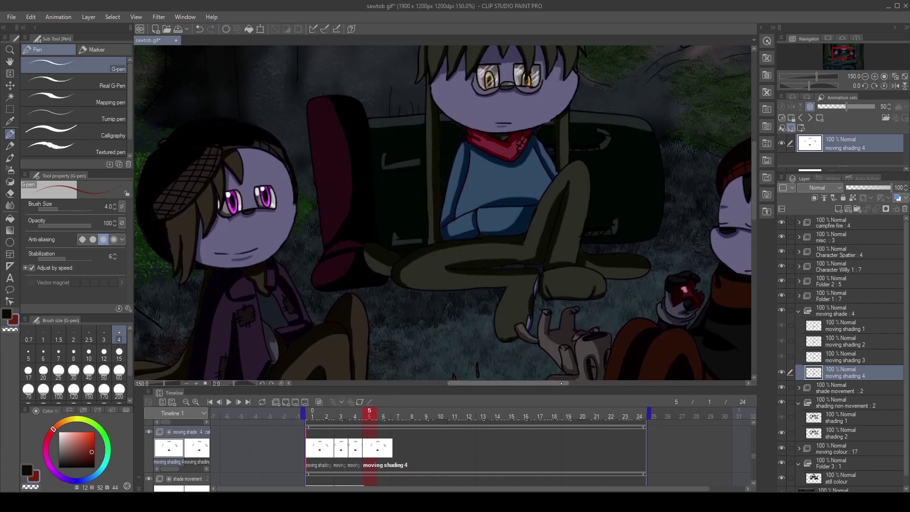
Erase the beanie-wearing character's old cheek shading and repaint the purple shadows under the hair locks and cheek on moving shading 4
{"action": "key", "text": "e"}
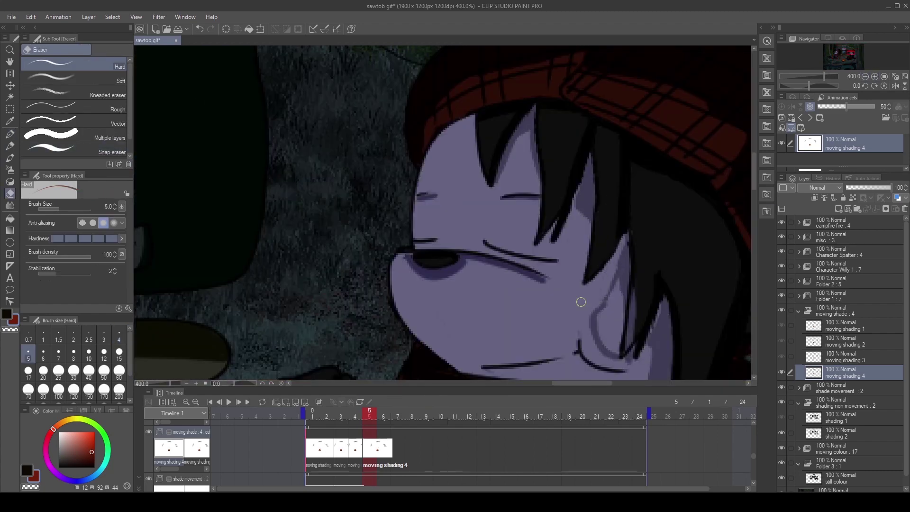
{"action": "left_click_drag", "start_coordinate": [658, 293], "coordinate": [561, 242]}
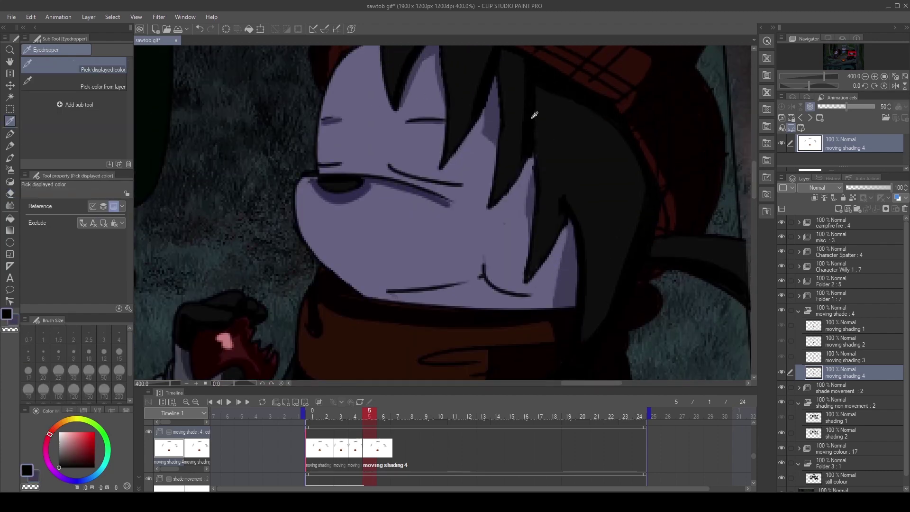
{"action": "key", "text": "p"}
{"action": "key", "text": "x"}
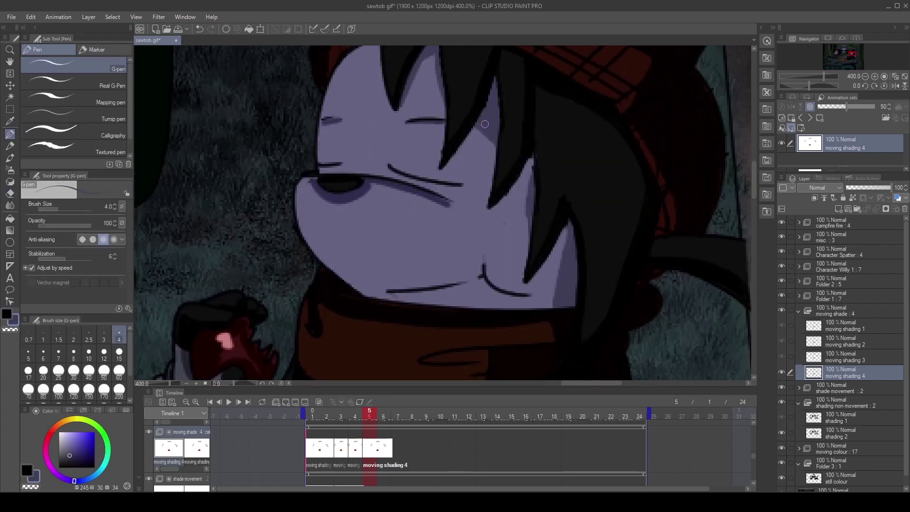
{"action": "left_click_drag", "start_coordinate": [489, 214], "coordinate": [529, 165]}
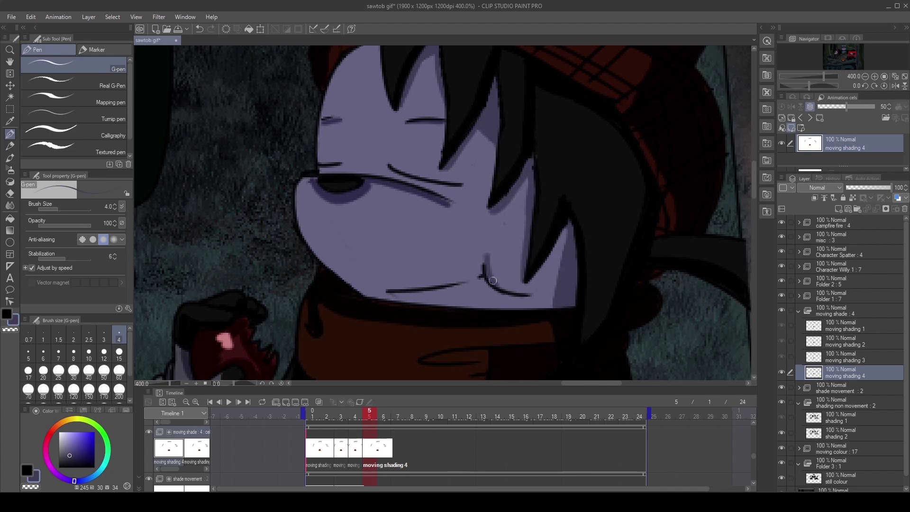
Duplicate the moving shading 4 cel for frame 6 within the moving shade folder
{"action": "left_click", "coordinate": [863, 83]}
{"action": "scroll", "coordinate": [443, 213], "scroll_direction": "up", "scroll_amount": 3}
{"action": "scroll", "coordinate": [443, 213], "scroll_direction": "down", "scroll_amount": 2}
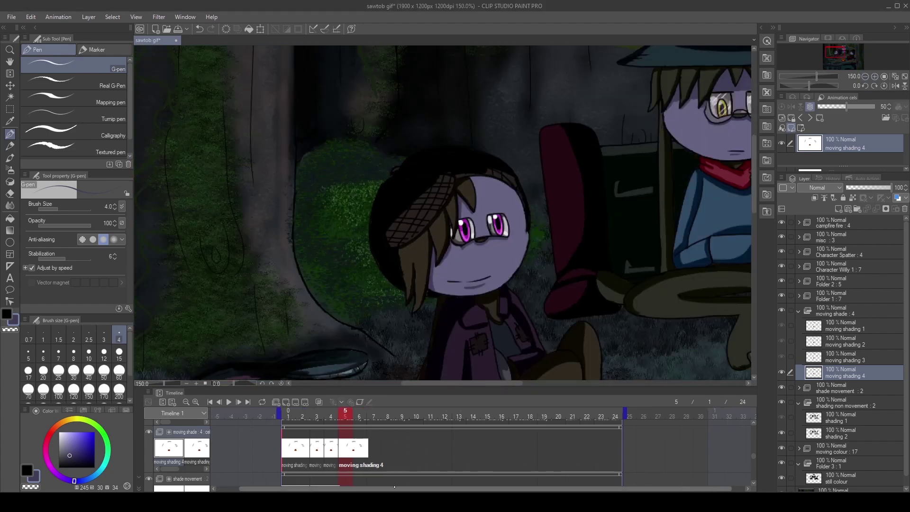
{"action": "scroll", "coordinate": [755, 241], "scroll_direction": "down", "scroll_amount": 3}
{"action": "left_click", "coordinate": [351, 415]}
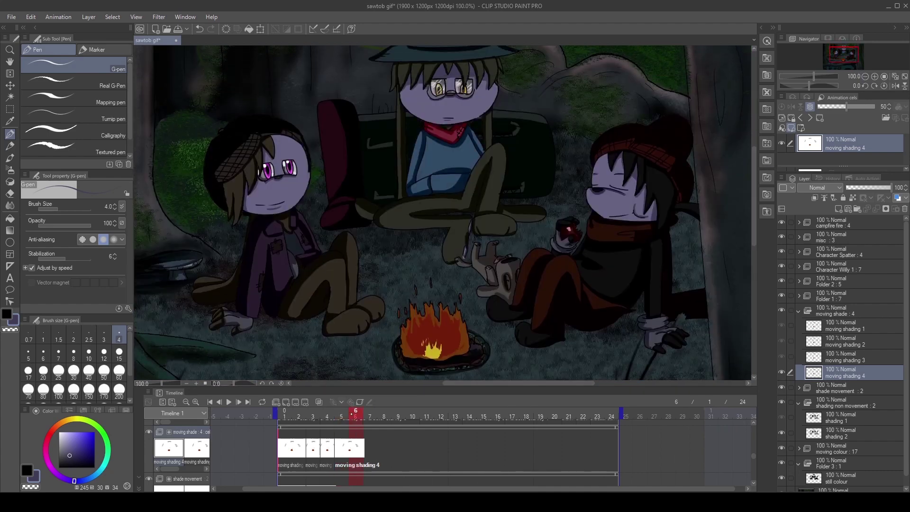
{"action": "key", "text": "ctrl+shift+n"}
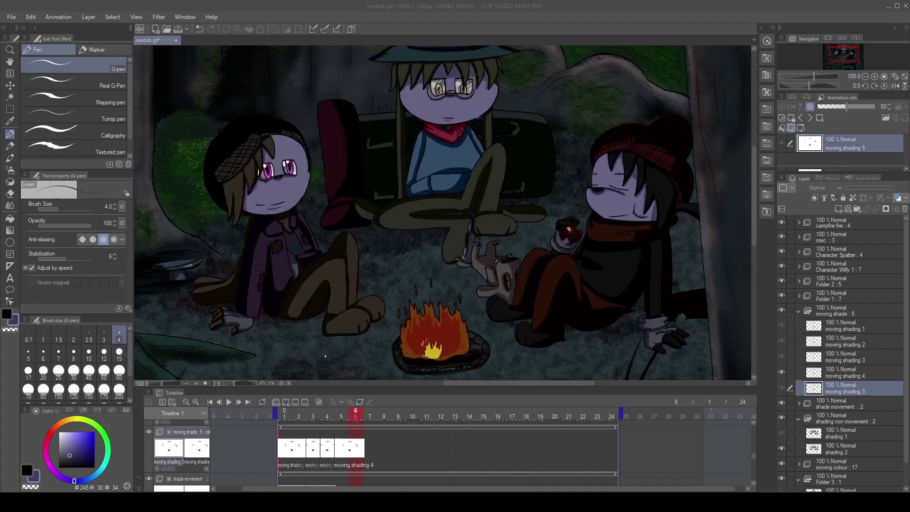
Erase the leftover shading around the upturned animal's tail on moving shading 5
{"action": "scroll", "coordinate": [448, 194], "scroll_direction": "up", "scroll_amount": 4}
{"action": "scroll", "coordinate": [510, 231], "scroll_direction": "down", "scroll_amount": 3}
{"action": "key", "text": "e"}
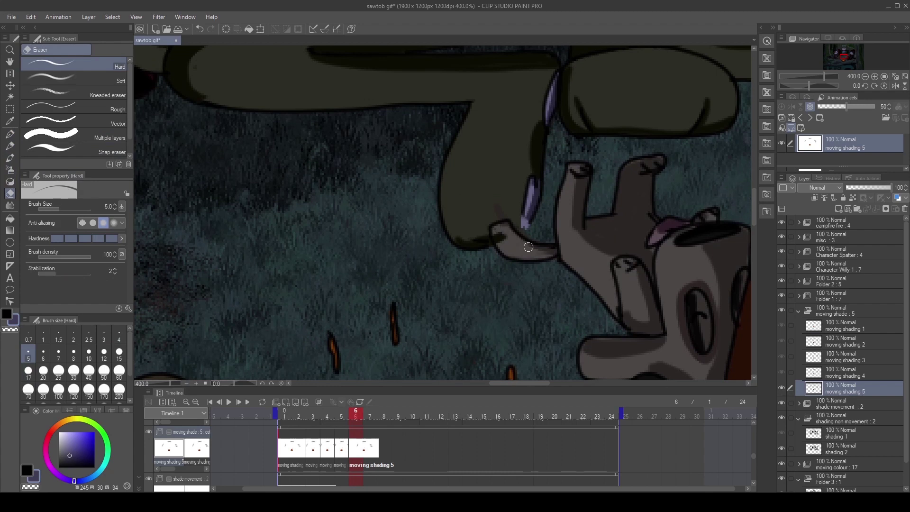
Duplicate the shading 2 cel in the shading non movement folder and reselect the moving shading 5 cel at frame 6
{"action": "left_click", "coordinate": [843, 449]}
{"action": "key", "text": "ctrl+shift+n"}
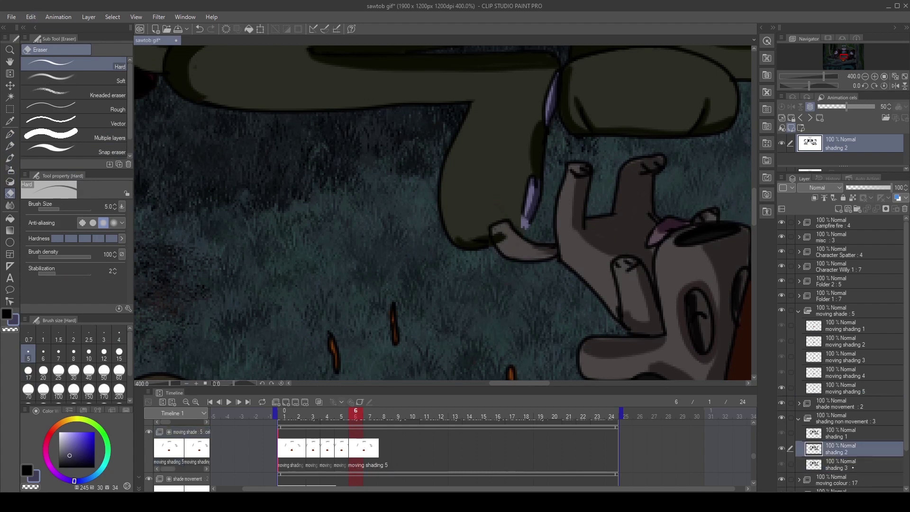
{"action": "key", "text": "p"}
{"action": "left_click", "coordinate": [364, 448]}
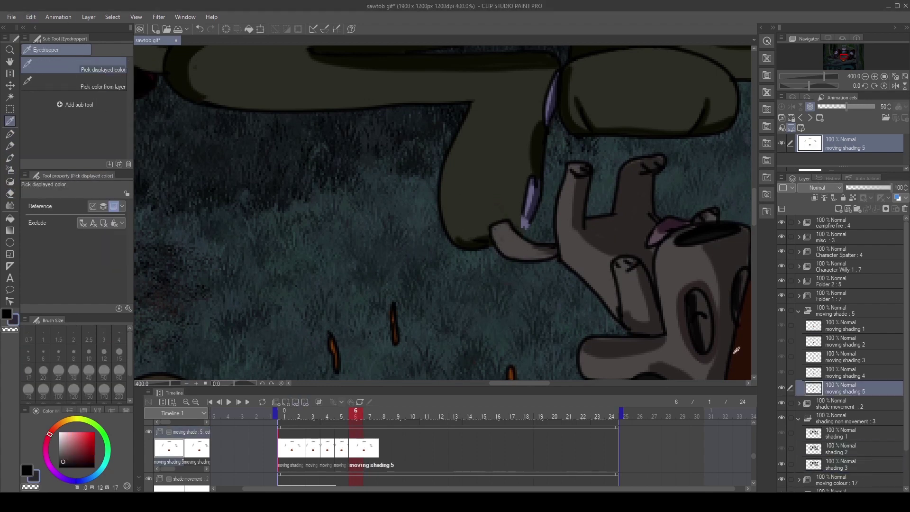
Paint the upturned animal's tail shading on moving shading 5 and repair the dark edge of the neighbouring foot's purple sole on shading 3
{"action": "left_click_drag", "start_coordinate": [493, 235], "coordinate": [554, 252]}
{"action": "left_click", "coordinate": [528, 213], "text": "ctrl+shift"}
{"action": "left_click", "coordinate": [528, 214], "text": "alt"}
{"action": "left_click", "coordinate": [520, 226], "text": "alt"}
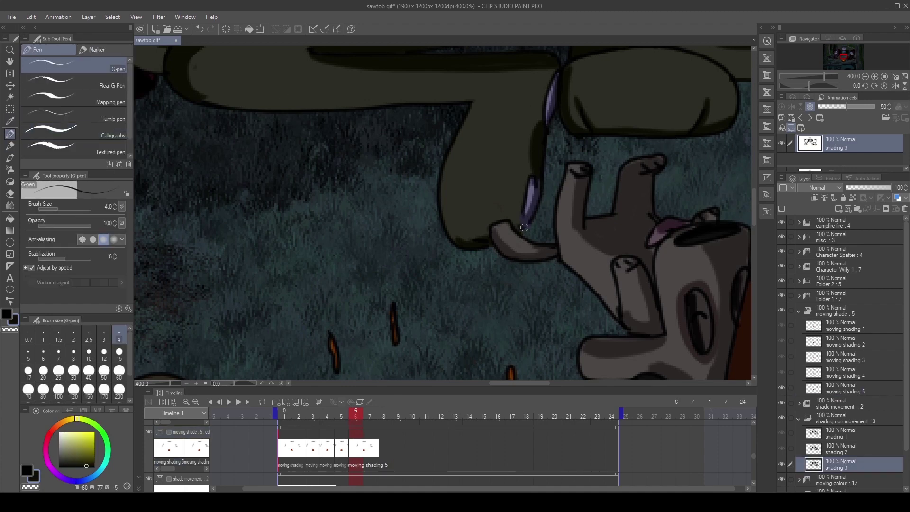
Duplicate the moving shading 5 cel for frame 7 within the moving shade folder
{"action": "left_click", "coordinate": [361, 448]}
{"action": "key", "text": "ctrl+alt+0"}
{"action": "left_click", "coordinate": [370, 411]}
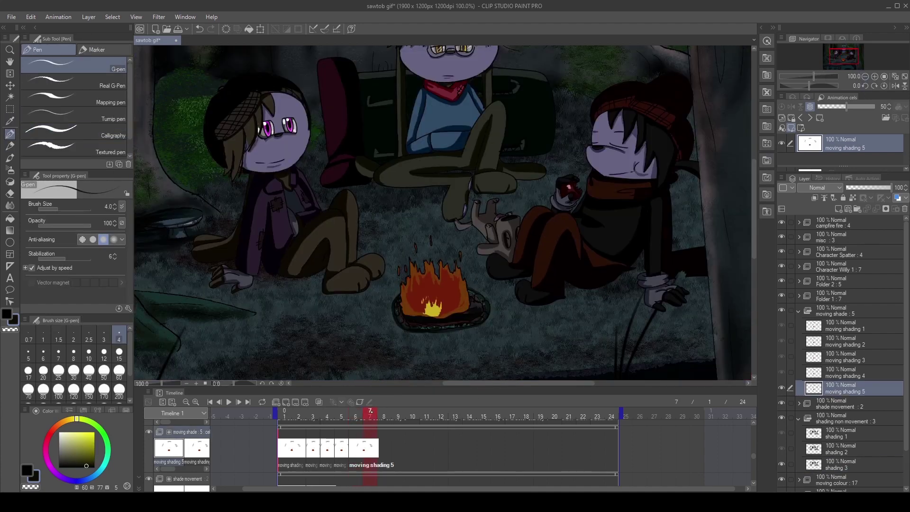
{"action": "key", "text": "ctrl+shift+n"}
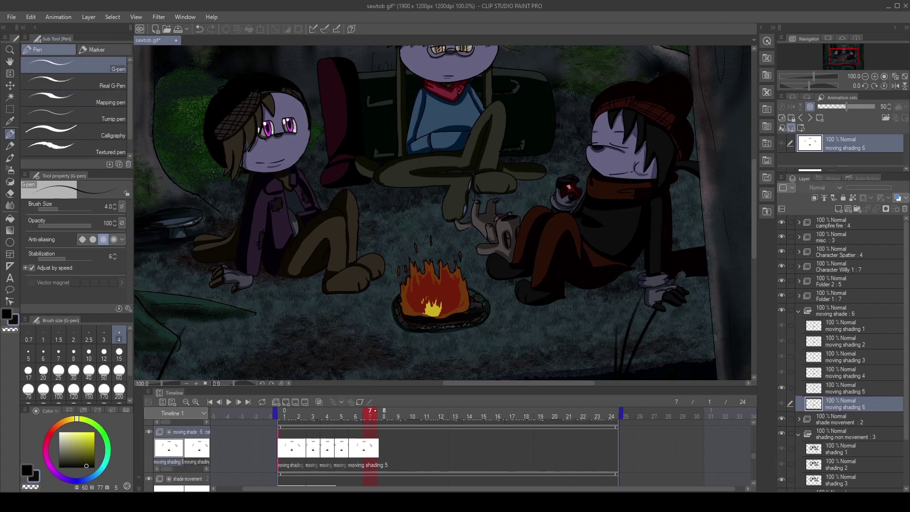
Erase the purple shadows under the magenta-eyed character's hair locks and along the cheek on moving shading 6
{"action": "scroll", "coordinate": [442, 215], "scroll_direction": "left", "scroll_amount": 5}
{"action": "scroll", "coordinate": [443, 136], "scroll_direction": "up", "scroll_amount": 5}
{"action": "key", "text": "e"}
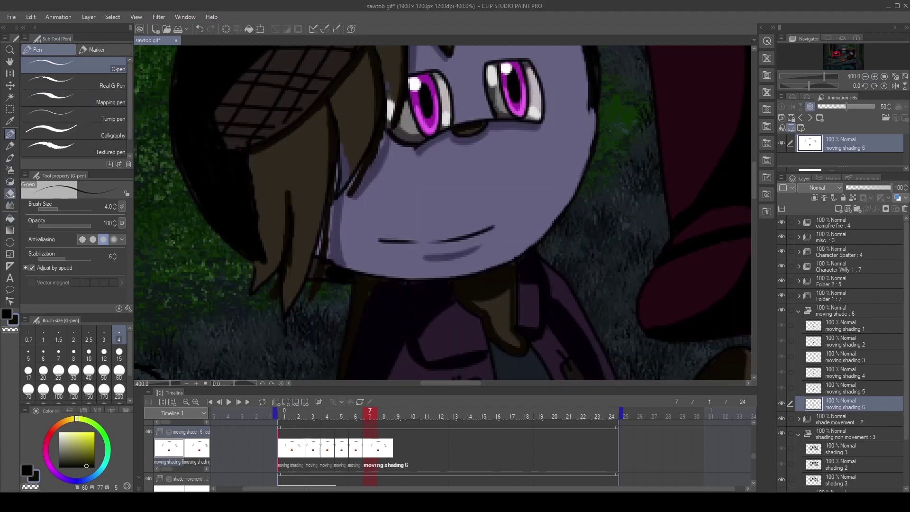
{"action": "mouse_move", "coordinate": [384, 144]}
{"action": "left_mouse_down"}
{"action": "mouse_move", "coordinate": [334, 206]}
{"action": "mouse_move", "coordinate": [344, 156]}
{"action": "left_mouse_up"}
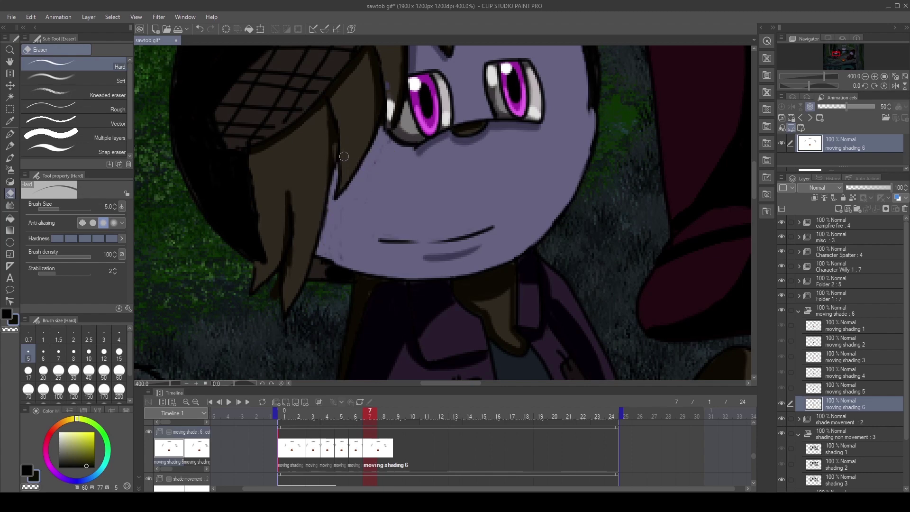
Sample the dark hair shade and repaint the shading along the magenta-eyed character's hair locks on moving shading 6
{"action": "scroll", "coordinate": [380, 150], "scroll_direction": "up", "scroll_amount": 5}
{"action": "scroll", "coordinate": [394, 199], "scroll_direction": "down", "scroll_amount": 2}
{"action": "key", "text": "p"}
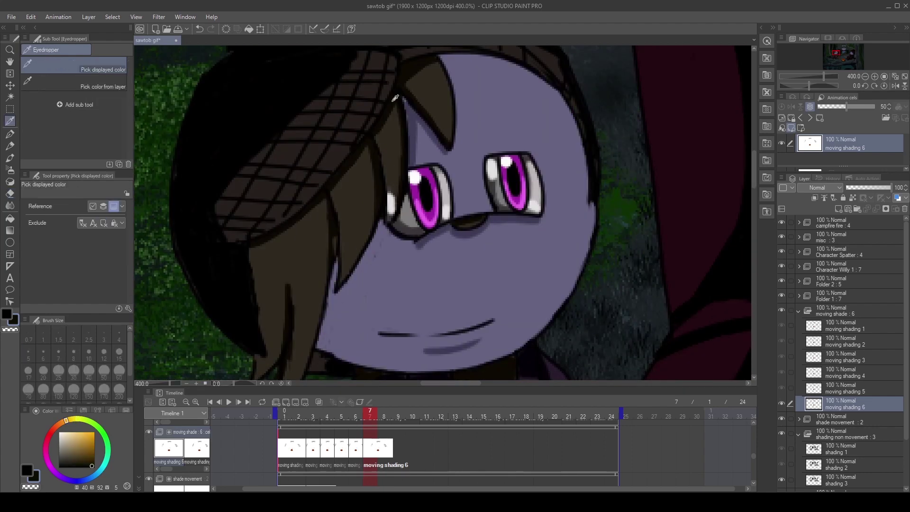
{"action": "mouse_move", "coordinate": [400, 203]}
{"action": "left_mouse_down"}
{"action": "mouse_move", "coordinate": [390, 188]}
{"action": "mouse_move", "coordinate": [376, 209]}
{"action": "left_mouse_up"}
{"action": "scroll", "coordinate": [308, 214], "scroll_direction": "down", "scroll_amount": 3}
{"action": "mouse_move", "coordinate": [327, 142]}
{"action": "left_mouse_down"}
{"action": "mouse_move", "coordinate": [306, 247]}
{"action": "mouse_move", "coordinate": [285, 289]}
{"action": "mouse_move", "coordinate": [285, 274]}
{"action": "left_mouse_up"}
{"action": "key", "text": "e"}
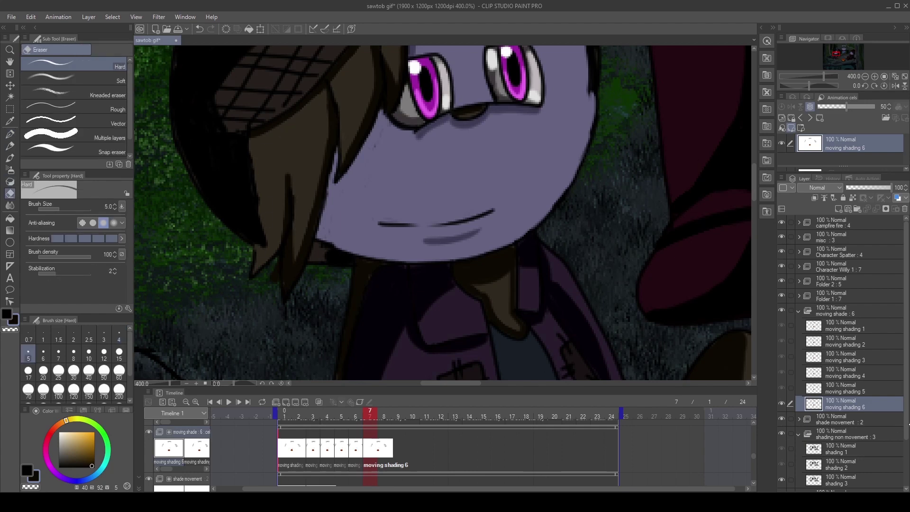
Duplicate the shading 3 cel in the shading non movement folder and place the copy below shading 3
{"action": "scroll", "coordinate": [905, 424], "scroll_direction": "down", "scroll_amount": 2}
{"action": "left_click", "coordinate": [852, 444]}
{"action": "key", "text": "ctrl+shift+n"}
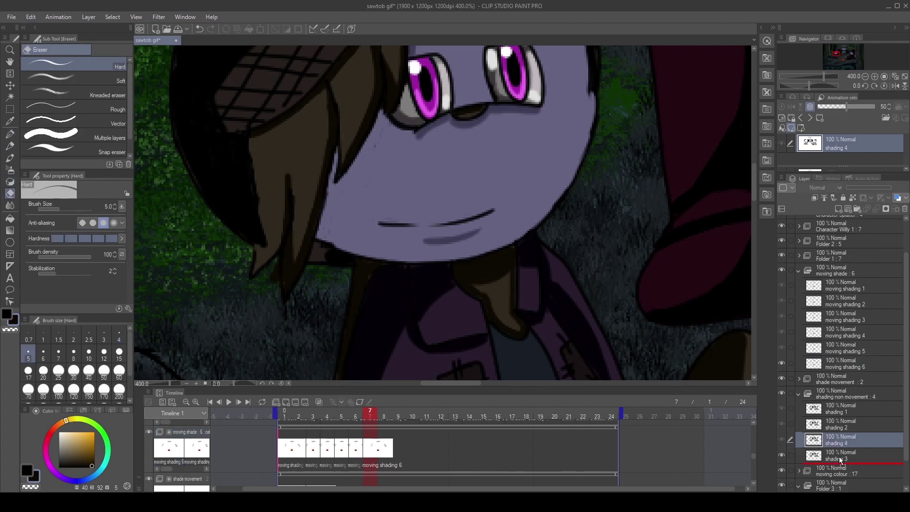
Darken the gap behind the hair locks on shading 4 and repaint the purple shadows under the locks and cheek on moving shading 6
{"action": "key", "text": "p"}
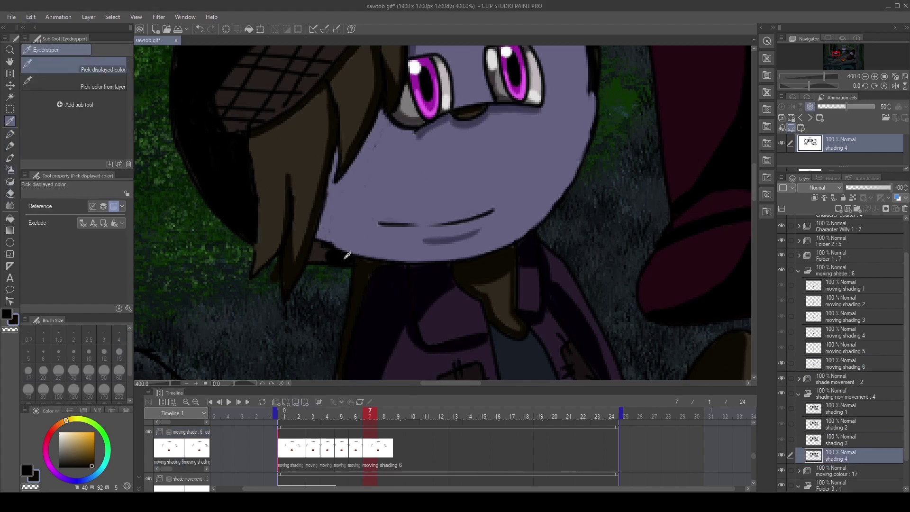
{"action": "left_click", "coordinate": [277, 271], "text": "alt"}
{"action": "left_click", "coordinate": [277, 271], "text": "ctrl+shift"}
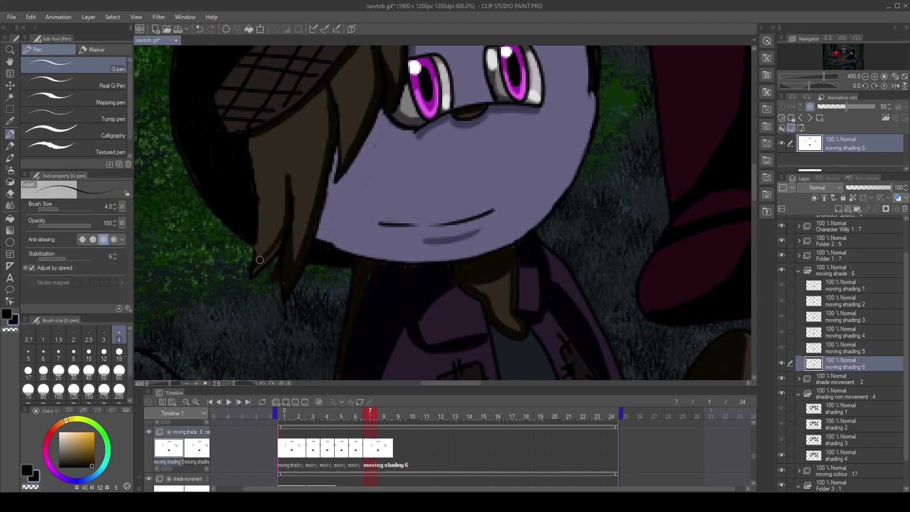
{"action": "key", "text": "e"}
{"action": "key", "text": "p"}
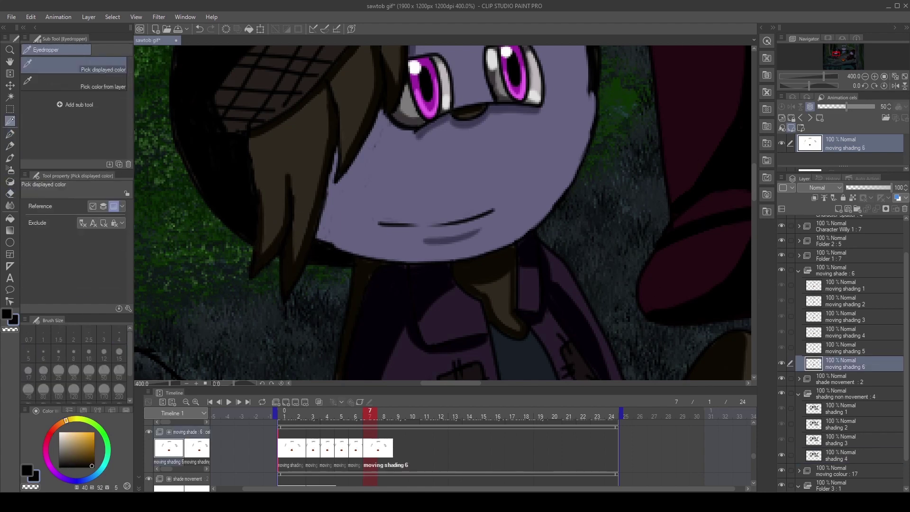
{"action": "left_click", "coordinate": [327, 210], "text": "alt"}
{"action": "mouse_move", "coordinate": [335, 185]}
{"action": "left_mouse_down"}
{"action": "mouse_move", "coordinate": [319, 234]}
{"action": "mouse_move", "coordinate": [328, 248]}
{"action": "left_mouse_up"}
{"action": "mouse_move", "coordinate": [375, 126]}
{"action": "left_mouse_down"}
{"action": "mouse_move", "coordinate": [374, 236]}
{"action": "mouse_move", "coordinate": [374, 215]}
{"action": "left_mouse_up"}
Erase the old purple shadows under the glasses-wearing character's fringe on moving shading 6
{"action": "left_click", "coordinate": [865, 76]}
{"action": "left_click_drag", "start_coordinate": [842, 55], "coordinate": [844, 54]}
{"action": "key", "text": "ctrl+plus"}
{"action": "key", "text": "e"}
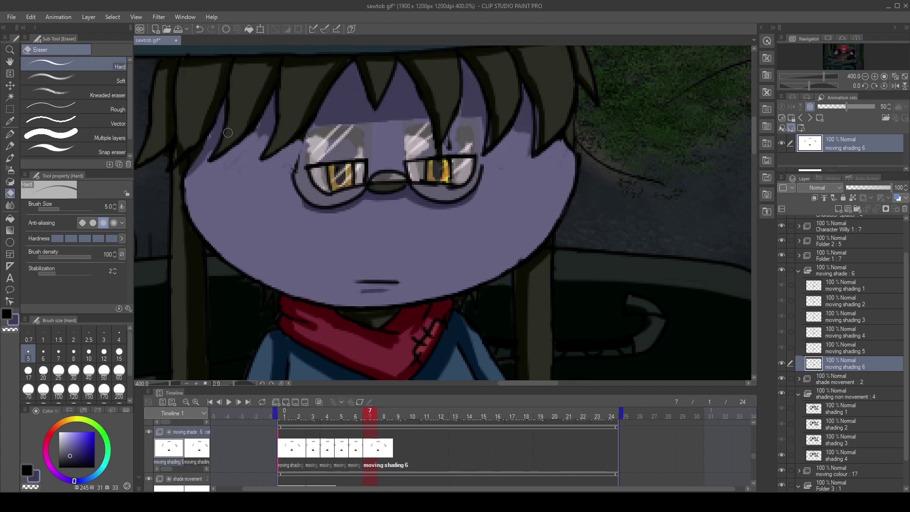
Erase the old lens tint and glare above the eyes inside both glasses lenses on shading 4
{"action": "left_click", "coordinate": [348, 137], "text": "ctrl+shift"}
{"action": "mouse_move", "coordinate": [347, 137]}
{"action": "left_mouse_down"}
{"action": "mouse_move", "coordinate": [320, 139]}
{"action": "mouse_move", "coordinate": [347, 152]}
{"action": "mouse_move", "coordinate": [365, 152]}
{"action": "left_mouse_up"}
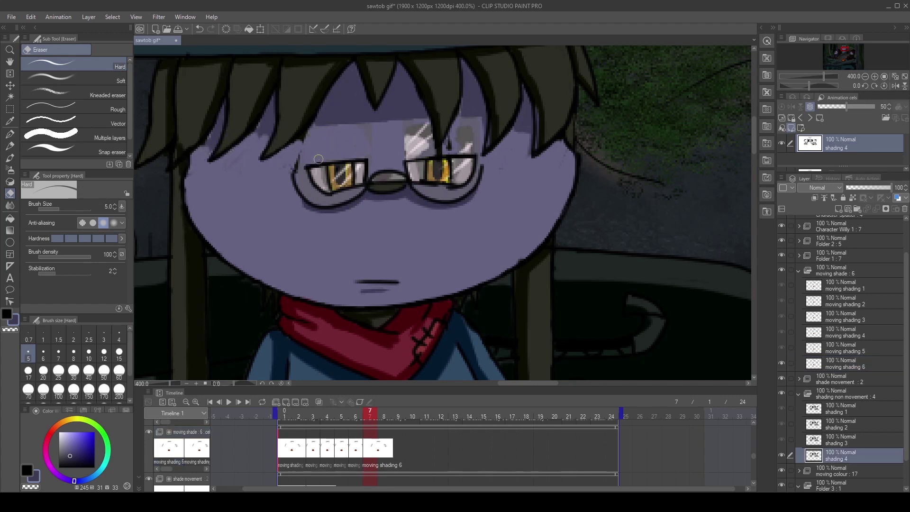
{"action": "left_click_drag", "start_coordinate": [425, 125], "coordinate": [415, 124]}
{"action": "left_click_drag", "start_coordinate": [459, 146], "coordinate": [464, 133]}
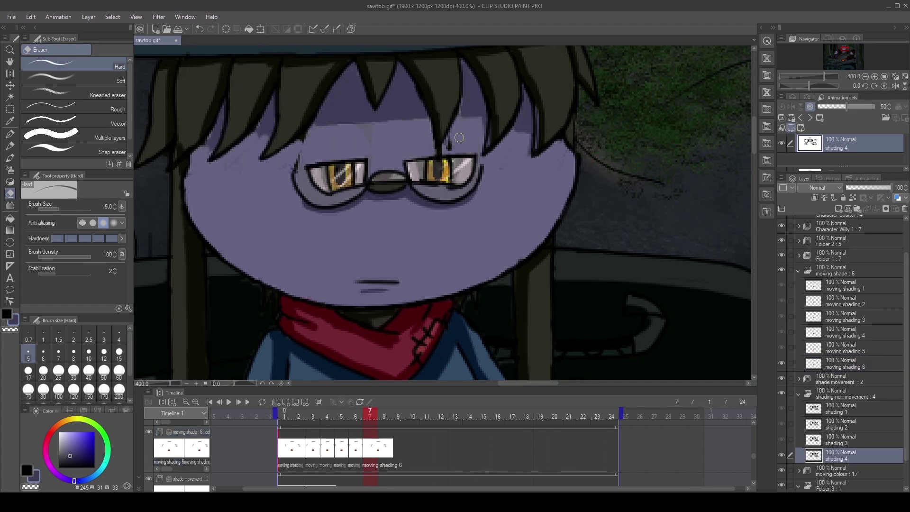
Repaint the translucent grey lens tint and size 3 white glare streaks on the glasses on shading 4, and tidy the lens edges
{"action": "key", "text": "p"}
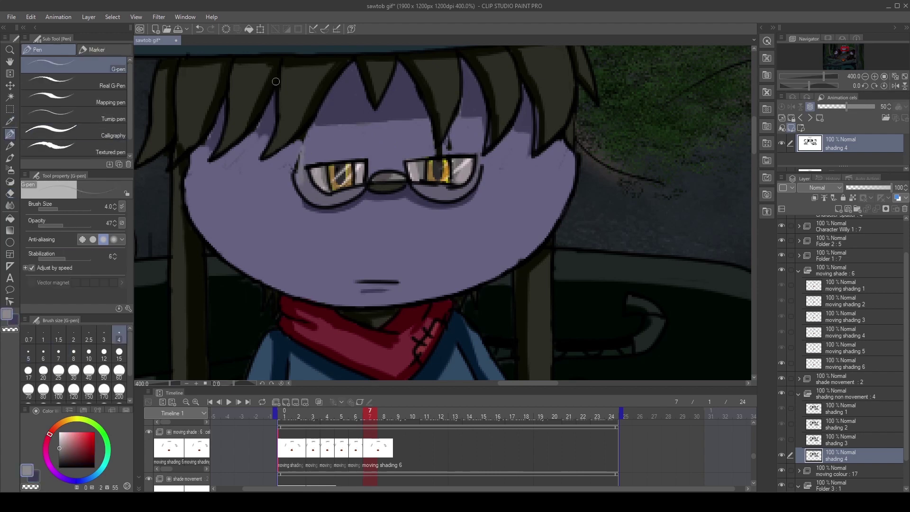
{"action": "left_click_drag", "start_coordinate": [312, 137], "coordinate": [355, 141]}
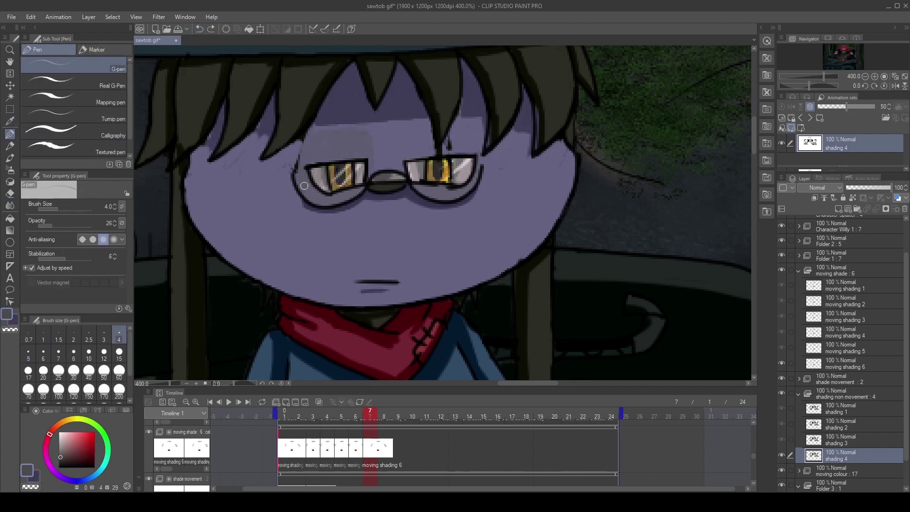
{"action": "left_click", "coordinate": [104, 334]}
{"action": "left_click_drag", "start_coordinate": [332, 136], "coordinate": [312, 162]}
{"action": "left_click", "coordinate": [406, 179], "text": "ctrl+shift"}
{"action": "key", "text": "e"}
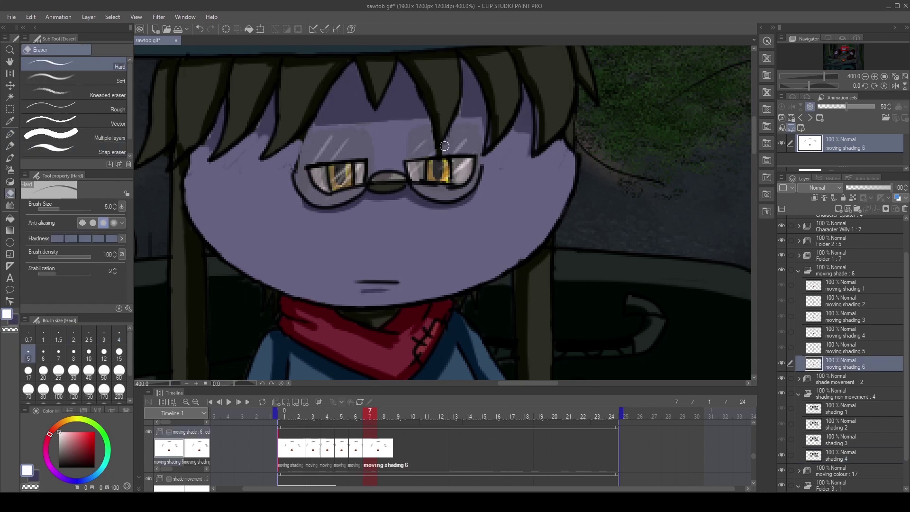
{"action": "left_click", "coordinate": [223, 146], "text": "ctrl+shift"}
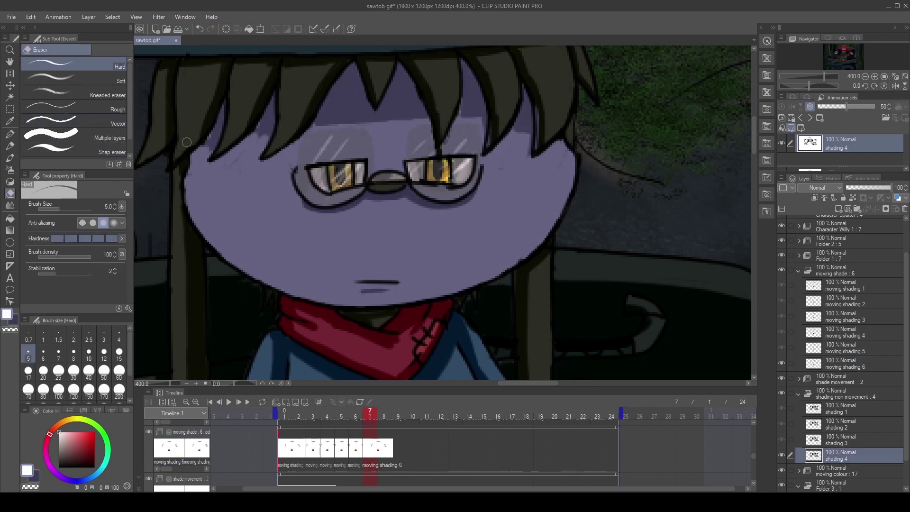
Repaint the dark hair shading and the purple shadows under the glasses-wearing character's fringe on moving shading 6
{"action": "left_click", "coordinate": [835, 366]}
{"action": "key", "text": "p"}
{"action": "left_click", "coordinate": [225, 118], "text": "alt"}
{"action": "left_click_drag", "start_coordinate": [55, 226], "coordinate": [94, 224]}
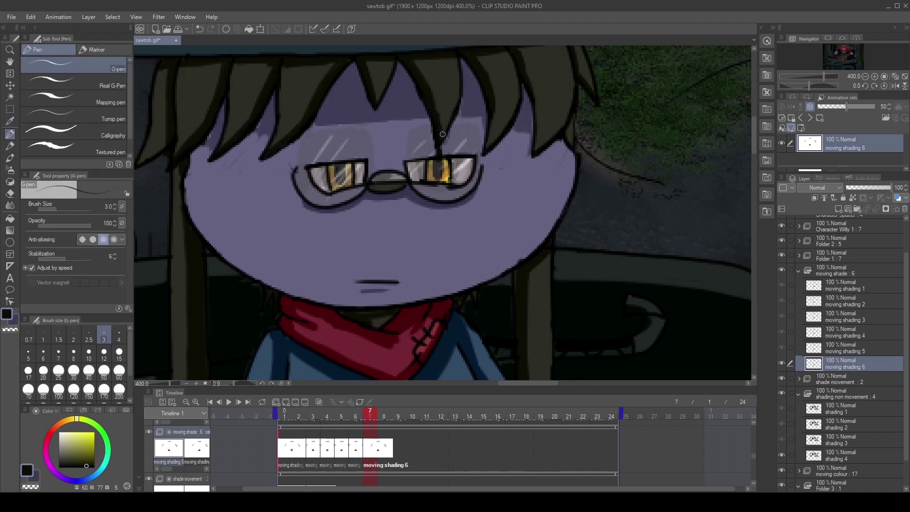
{"action": "left_click", "coordinate": [531, 88], "text": "alt"}
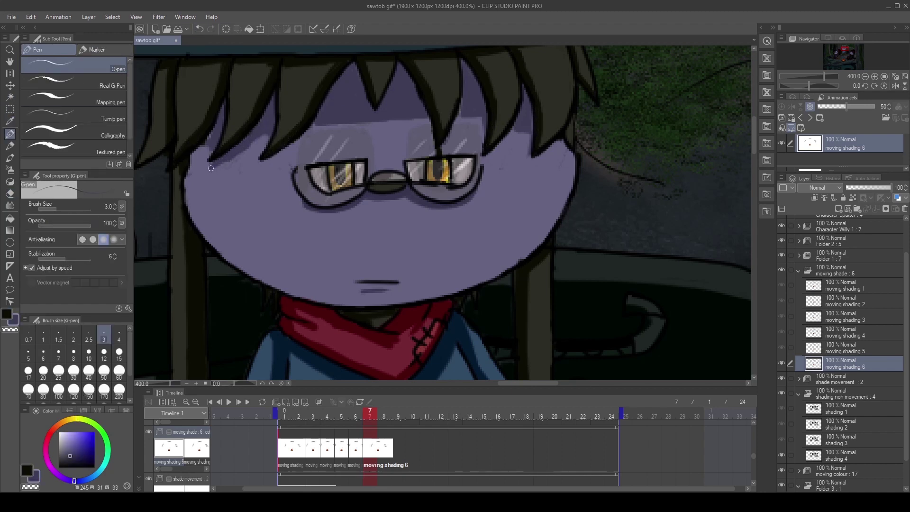
{"action": "left_click_drag", "start_coordinate": [317, 122], "coordinate": [266, 161]}
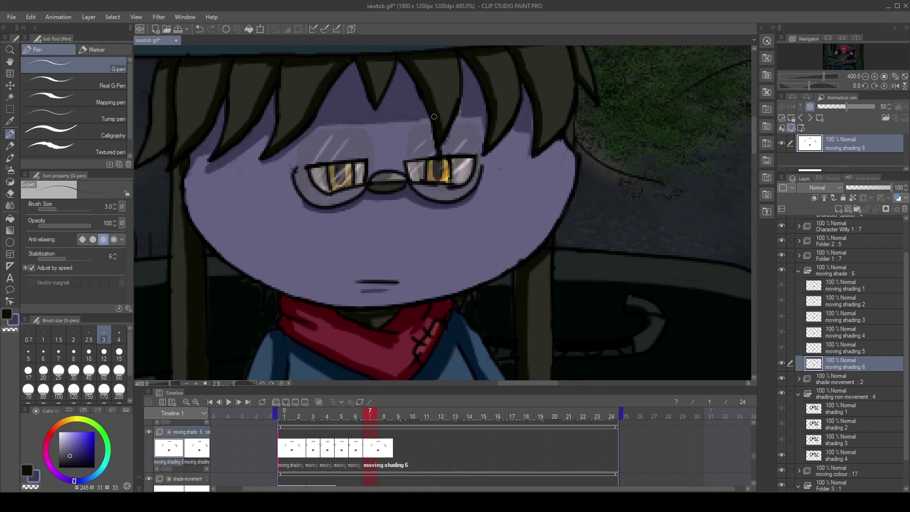
{"action": "scroll", "coordinate": [532, 142], "scroll_direction": "down", "scroll_amount": 3}
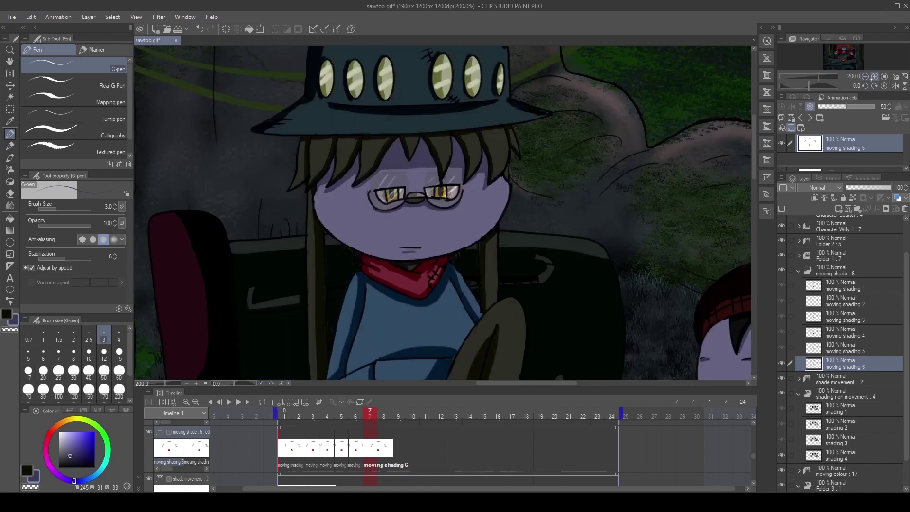
Clean up and touch up the shading around the upturned animal's tail and the neighbouring foot, using shading 4 and moving shading 6
{"action": "scroll", "coordinate": [750, 211], "scroll_direction": "up", "scroll_amount": 3}
{"action": "scroll", "coordinate": [751, 211], "scroll_direction": "down", "scroll_amount": 3}
{"action": "key", "text": "e"}
{"action": "left_click", "coordinate": [471, 210], "text": "ctrl+shift"}
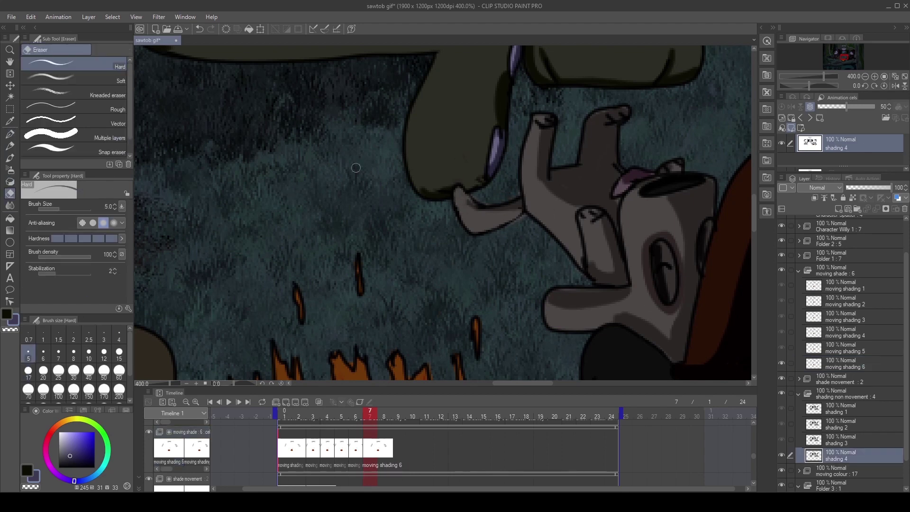
{"action": "key", "text": "p"}
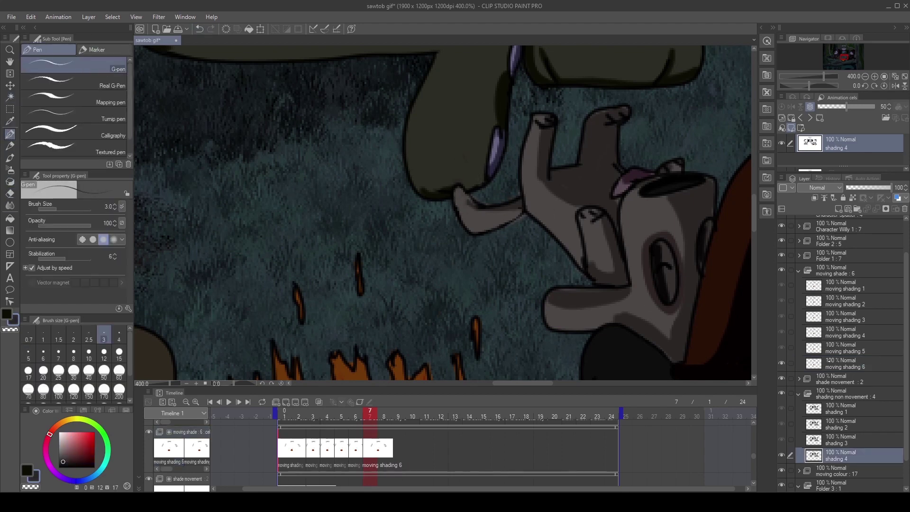
{"action": "left_click", "coordinate": [461, 191], "text": "ctrl+shift"}
Duplicate the moving shading 6 cel for frame 8 and the shading 4 cel, placing the shading copy below shading 4
{"action": "key", "text": "ctrl+alt+0"}
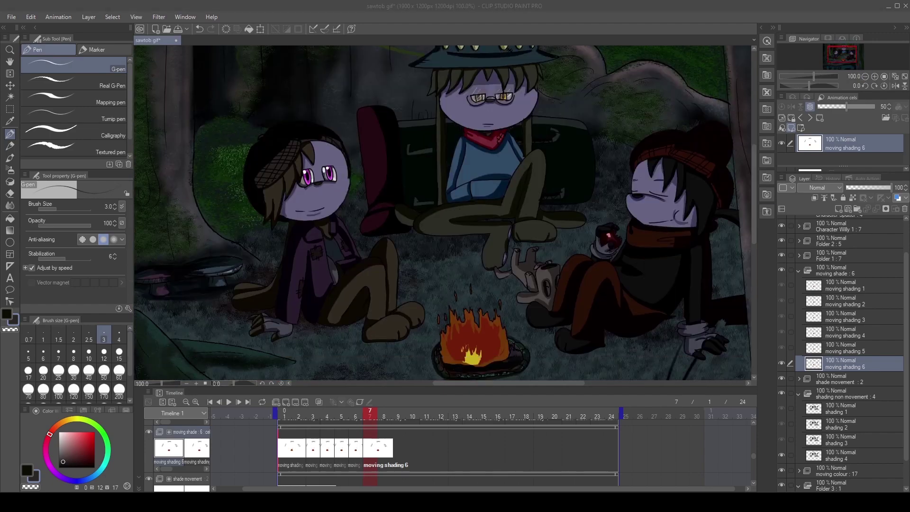
{"action": "key", "text": "ctrl+shift+alt+n"}
{"action": "scroll", "coordinate": [746, 146], "scroll_direction": "up", "scroll_amount": 5}
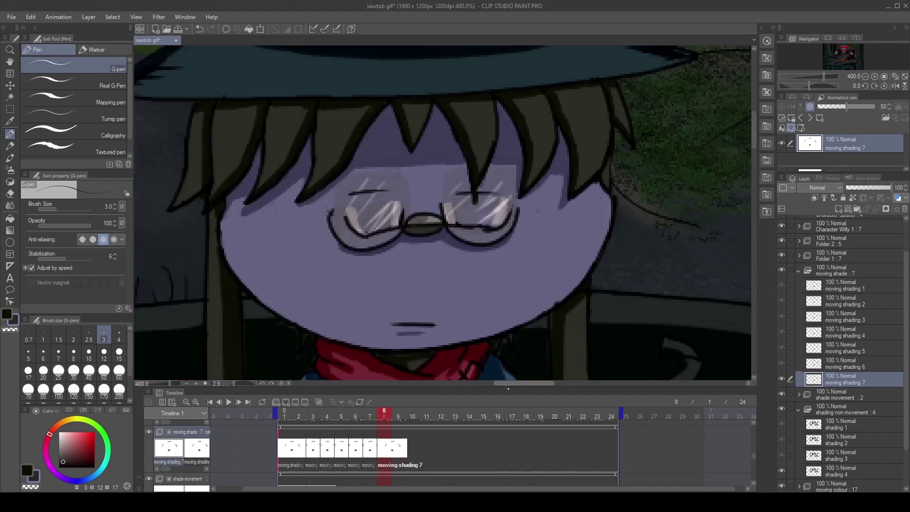
{"action": "key", "text": "e"}
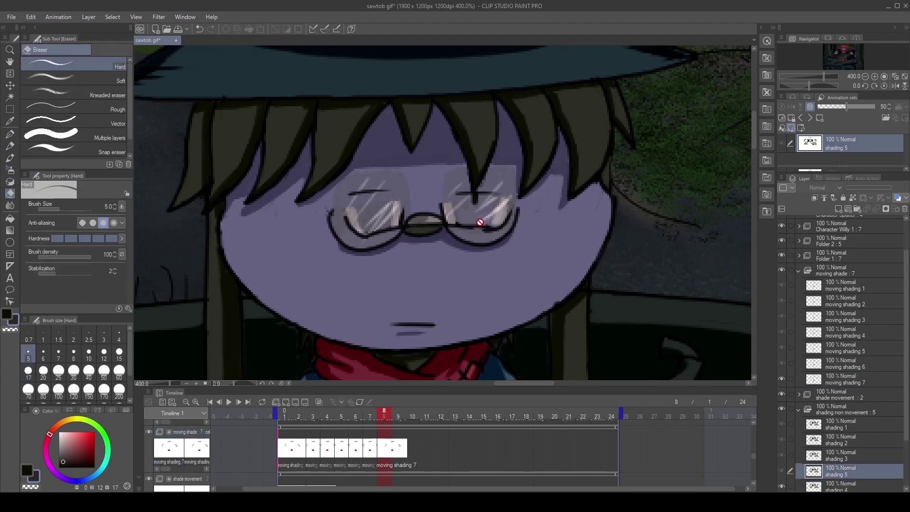
{"action": "key", "text": "ctrl+shift+alt+n"}
Erase the old tint and glare from both glasses lenses on shading 5 and repaint the grey tint with a size 8 pen at 55 opacity
{"action": "mouse_move", "coordinate": [488, 208]}
{"action": "left_mouse_down"}
{"action": "mouse_move", "coordinate": [455, 208]}
{"action": "mouse_move", "coordinate": [493, 204]}
{"action": "mouse_move", "coordinate": [505, 190]}
{"action": "mouse_move", "coordinate": [350, 187]}
{"action": "left_mouse_up"}
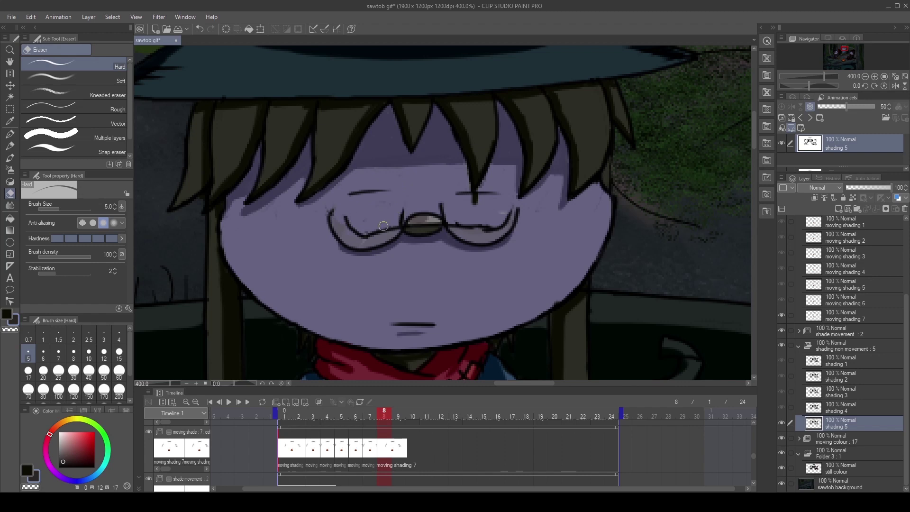
{"action": "key", "text": "p"}
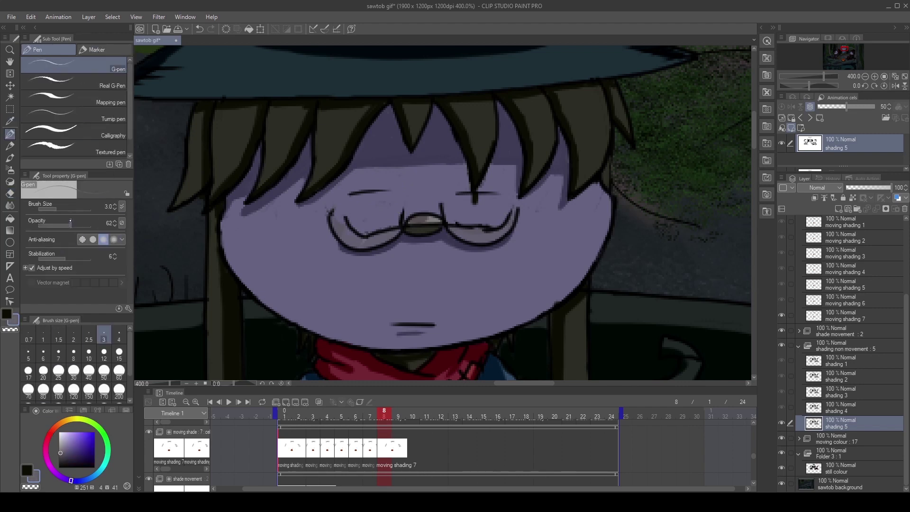
{"action": "left_click_drag", "start_coordinate": [71, 221], "coordinate": [66, 221]}
{"action": "left_click", "coordinate": [73, 355]}
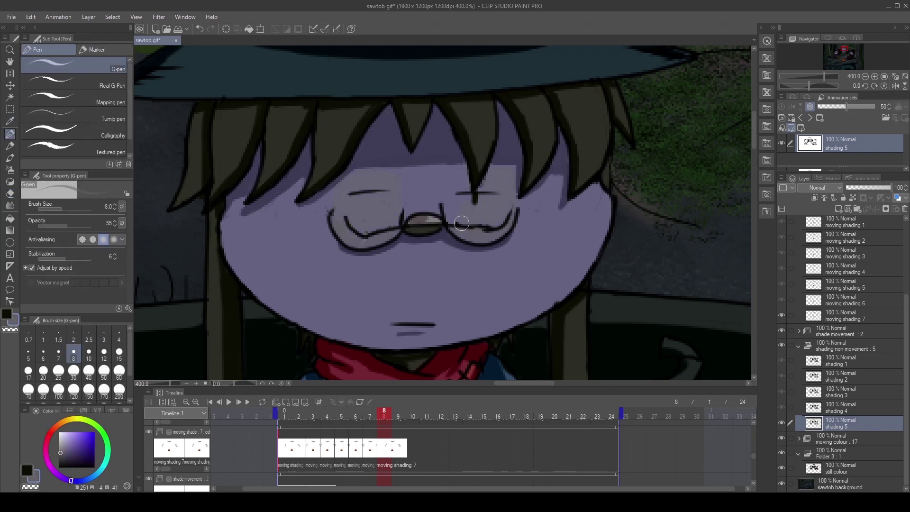
Draw diagonal white glare streaks across both glasses lenses on shading 5 with a size 4 pen
{"action": "left_click", "coordinate": [119, 336]}
{"action": "left_click_drag", "start_coordinate": [381, 194], "coordinate": [365, 222]}
{"action": "left_click_drag", "start_coordinate": [396, 209], "coordinate": [382, 233]}
{"action": "left_click_drag", "start_coordinate": [462, 175], "coordinate": [453, 194]}
{"action": "left_click_drag", "start_coordinate": [502, 178], "coordinate": [483, 218]}
{"action": "left_click_drag", "start_coordinate": [514, 199], "coordinate": [493, 226]}
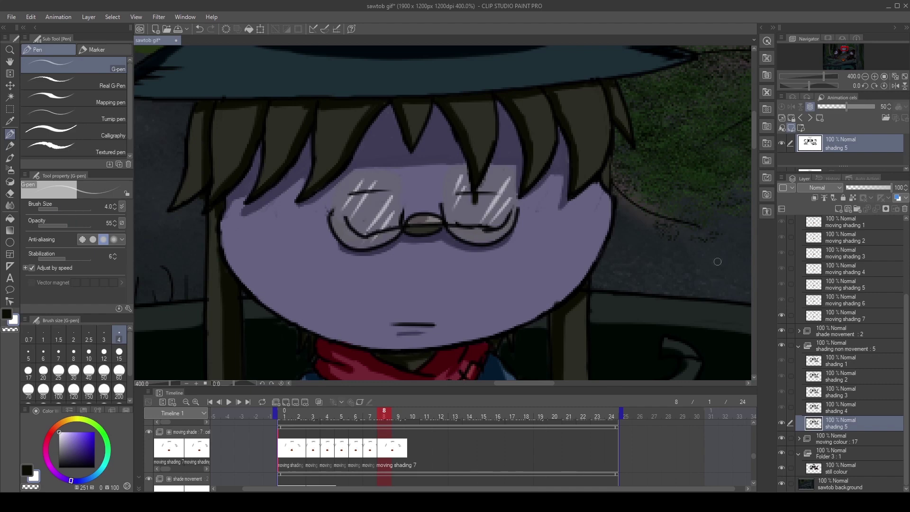
Erase the old shading on the upturned animal's tail and repaint it in the sampled dark shade on moving shading 7
{"action": "key", "text": "ctrl+minus"}
{"action": "left_click", "coordinate": [846, 319]}
{"action": "key", "text": "ctrl+plus"}
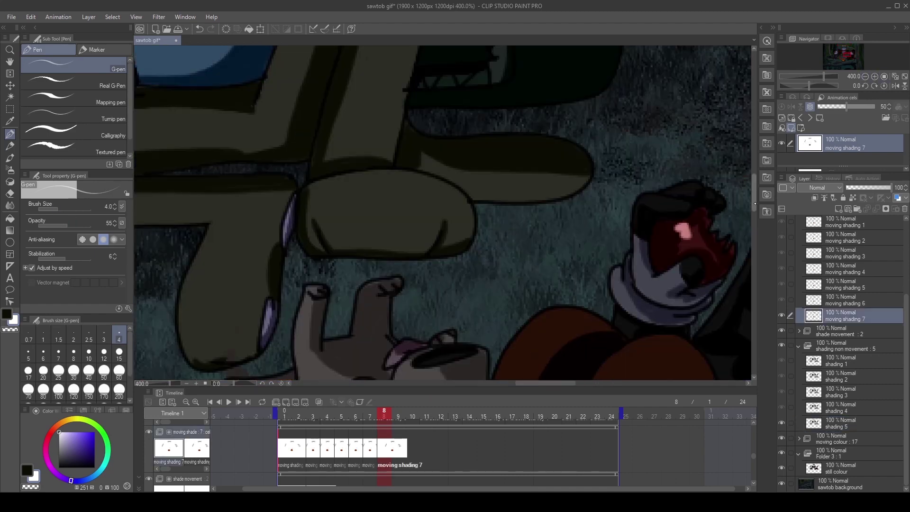
{"action": "key", "text": "e"}
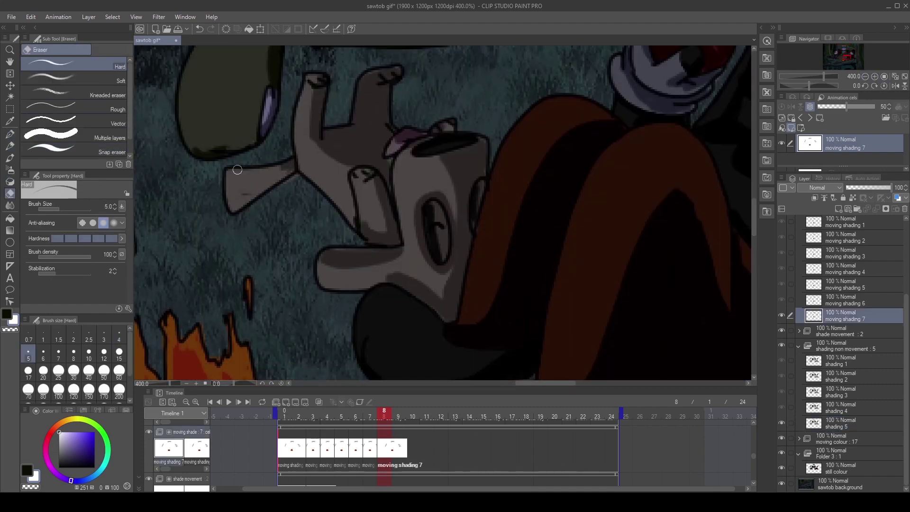
{"action": "key", "text": "p"}
{"action": "left_click", "coordinate": [865, 76]}
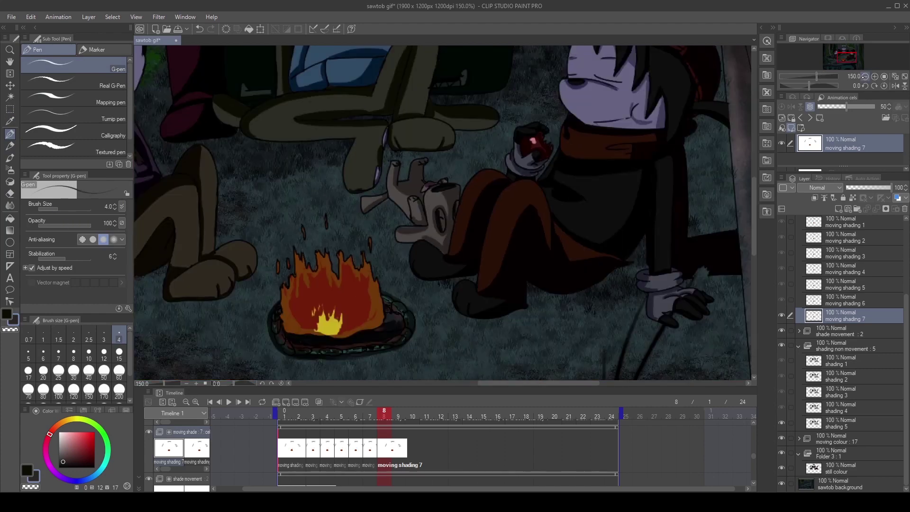
{"action": "key", "text": "ctrl+minus"}
{"action": "key", "text": "ctrl+minus"}
{"action": "key", "text": "ctrl+minus"}
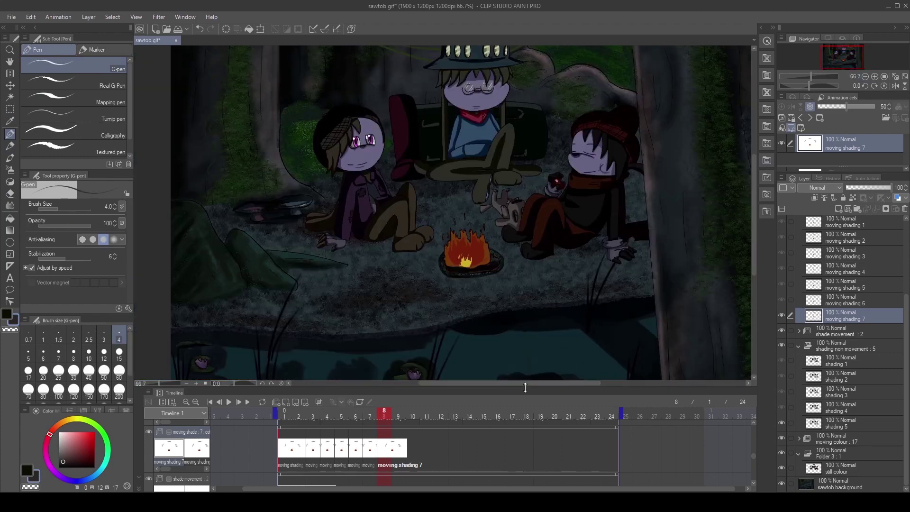
Duplicate the moving shading 7 cel for frame 9
{"action": "left_click", "coordinate": [398, 416]}
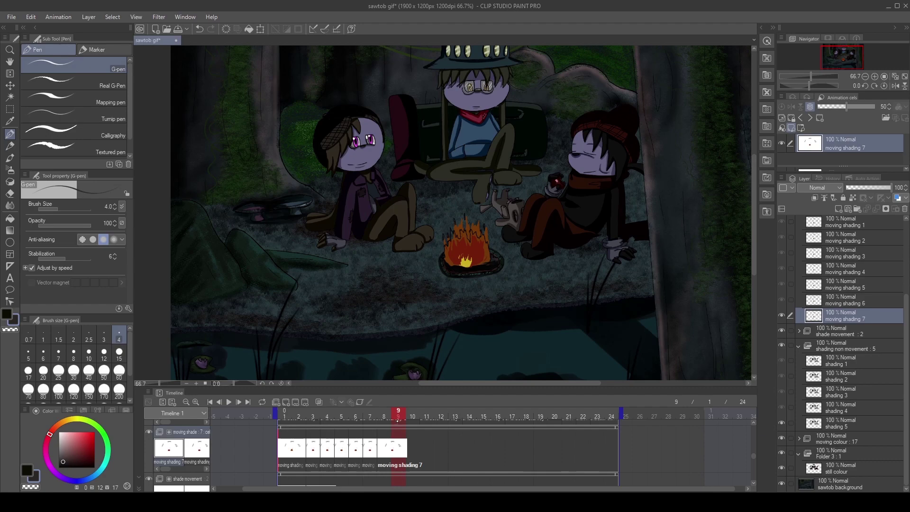
{"action": "key", "text": "ctrl+shift+n"}
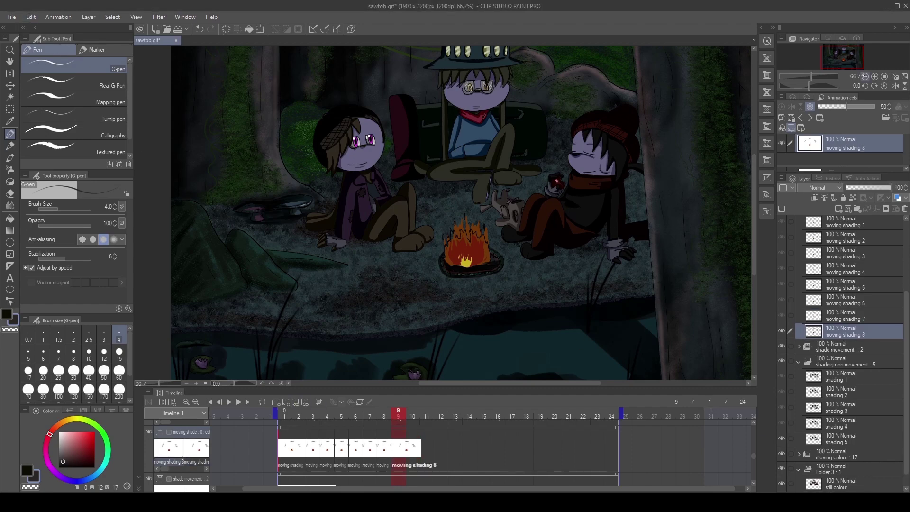
Erase the old hair shadow from the hat-wearing character's face on moving shading 8 with a size 5 hard eraser
{"action": "key", "text": "ctrl+plus"}
{"action": "key", "text": "ctrl+plus"}
{"action": "key", "text": "ctrl+plus"}
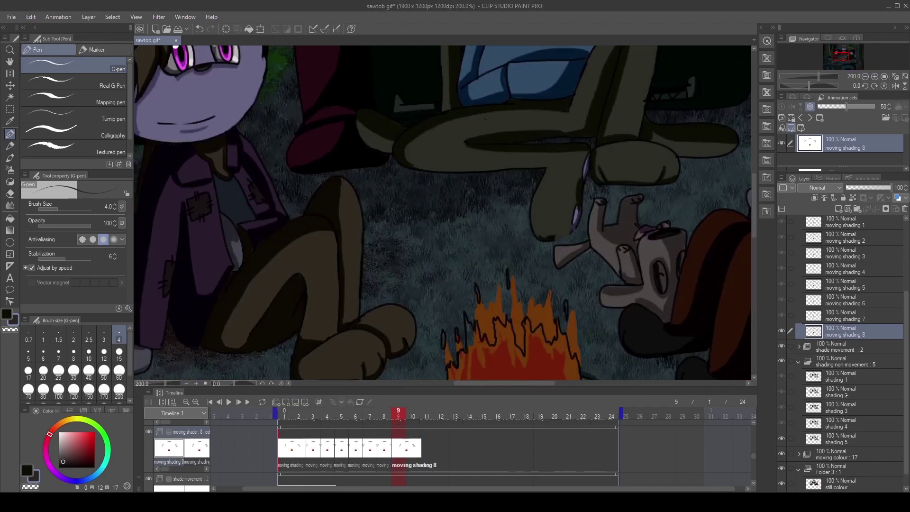
{"action": "left_click", "coordinate": [841, 376]}
{"action": "left_click_drag", "start_coordinate": [504, 383], "coordinate": [459, 383]}
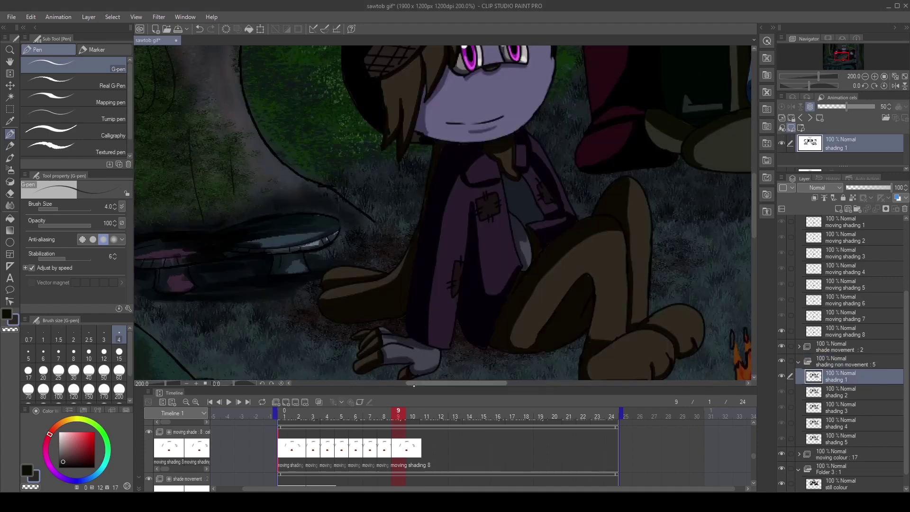
{"action": "key", "text": "ctrl+plus"}
{"action": "key", "text": "ctrl+plus"}
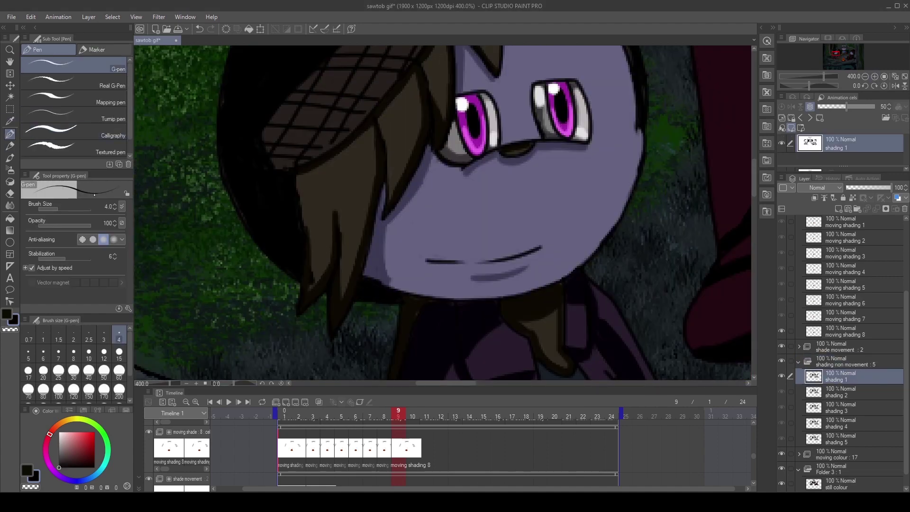
{"action": "key", "text": "e"}
{"action": "scroll", "coordinate": [476, 219], "scroll_direction": "right", "scroll_amount": 10}
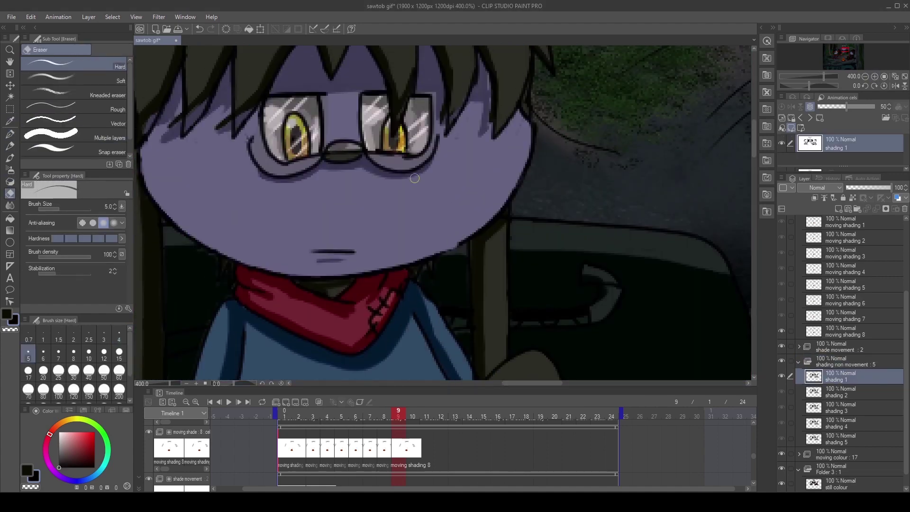
{"action": "left_click", "coordinate": [416, 178], "text": "ctrl+shift"}
{"action": "scroll", "coordinate": [521, 166], "scroll_direction": "left", "scroll_amount": 8}
{"action": "scroll", "coordinate": [732, 144], "scroll_direction": "up", "scroll_amount": 4}
{"action": "scroll", "coordinate": [732, 145], "scroll_direction": "right", "scroll_amount": 5}
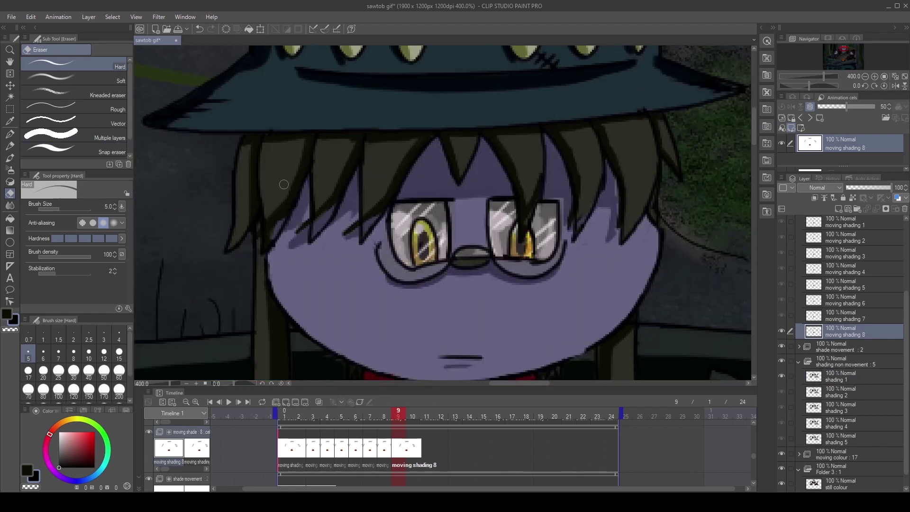
{"action": "mouse_move", "coordinate": [262, 240]}
{"action": "left_mouse_down"}
{"action": "mouse_move", "coordinate": [285, 212]}
{"action": "mouse_move", "coordinate": [304, 243]}
{"action": "mouse_move", "coordinate": [313, 227]}
{"action": "mouse_move", "coordinate": [354, 216]}
{"action": "mouse_move", "coordinate": [380, 182]}
{"action": "mouse_move", "coordinate": [376, 215]}
{"action": "left_mouse_up"}
{"action": "mouse_move", "coordinate": [573, 205]}
{"action": "left_mouse_down"}
{"action": "mouse_move", "coordinate": [582, 220]}
{"action": "mouse_move", "coordinate": [533, 185]}
{"action": "left_mouse_up"}
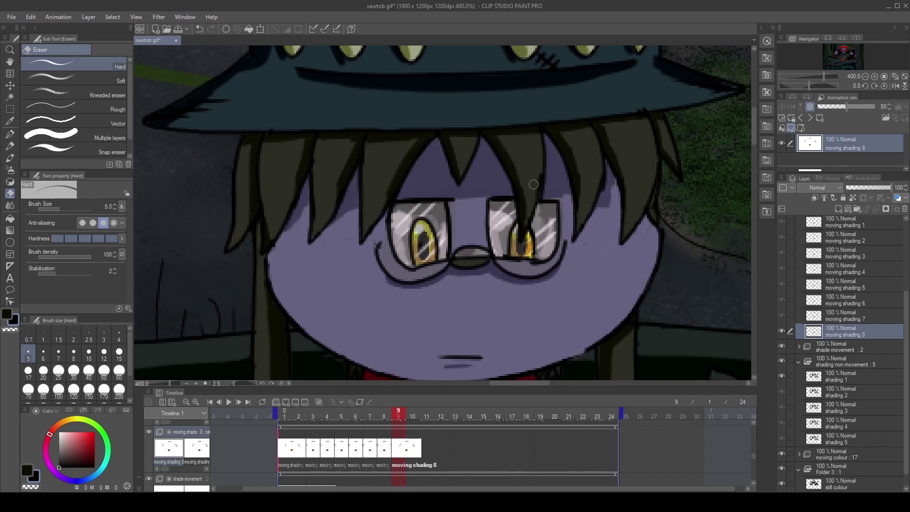
Repaint the shadow under the hat-wearing character's fringe in the sampled dark purple with a size 4 G-pen on moving shading 8
{"action": "key", "text": "p"}
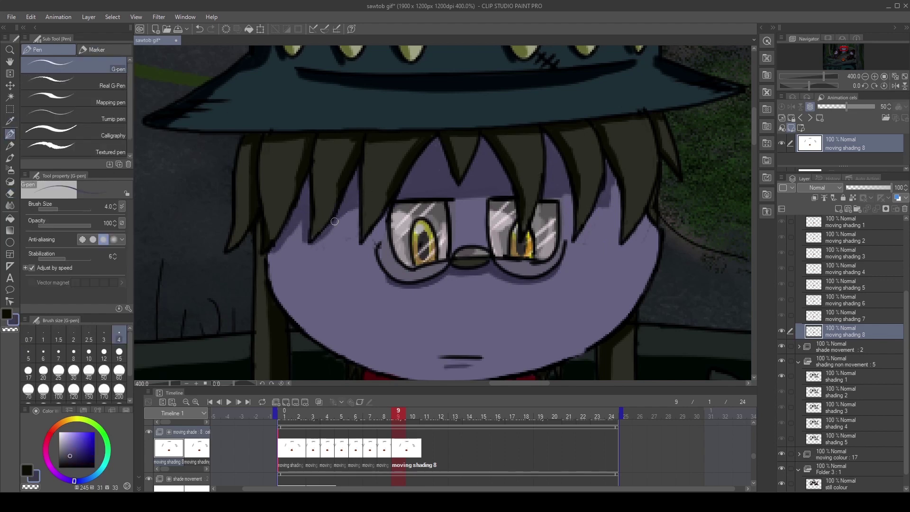
{"action": "left_click_drag", "start_coordinate": [569, 195], "coordinate": [567, 238]}
{"action": "left_click_drag", "start_coordinate": [608, 198], "coordinate": [597, 218]}
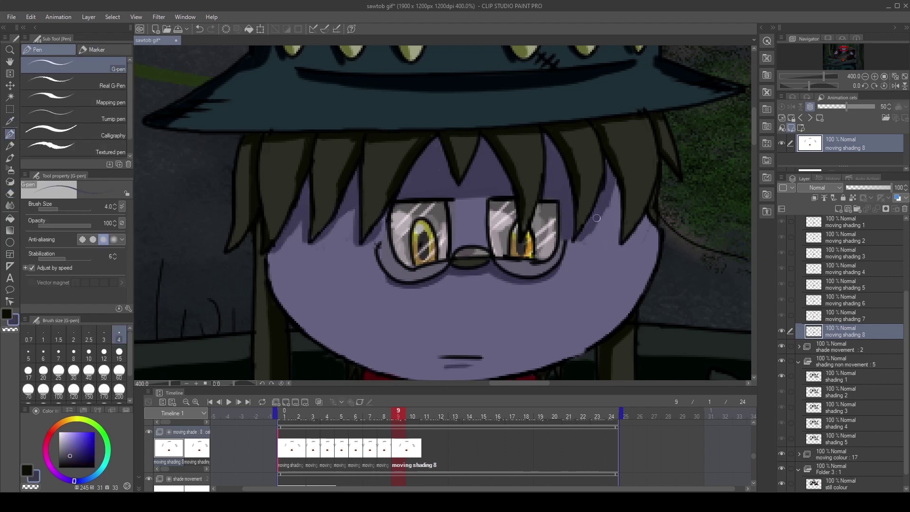
Shade the hat-wearing character's hair strands in the sampled dark olive on moving shading 8
{"action": "left_click", "coordinate": [204, 106], "text": "alt"}
{"action": "mouse_move", "coordinate": [299, 163]}
{"action": "left_mouse_down"}
{"action": "mouse_move", "coordinate": [282, 221]}
{"action": "mouse_move", "coordinate": [337, 190]}
{"action": "left_mouse_up"}
{"action": "left_click_drag", "start_coordinate": [361, 237], "coordinate": [387, 193]}
{"action": "left_click_drag", "start_coordinate": [577, 224], "coordinate": [582, 165]}
{"action": "mouse_move", "coordinate": [628, 135]}
{"action": "left_mouse_down"}
{"action": "mouse_move", "coordinate": [609, 203]}
{"action": "mouse_move", "coordinate": [621, 237]}
{"action": "left_mouse_up"}
Compare the animal and campfire between frames 8 and 9 and examine the animation tracks in the timeline
{"action": "scroll", "coordinate": [701, 142], "scroll_direction": "down", "scroll_amount": 2}
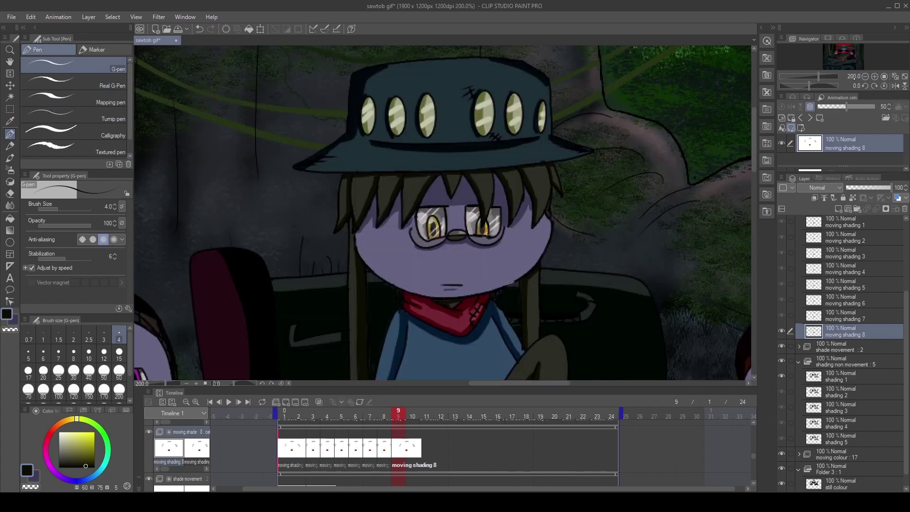
{"action": "scroll", "coordinate": [517, 367], "scroll_direction": "down", "scroll_amount": 5}
{"action": "scroll", "coordinate": [500, 256], "scroll_direction": "up", "scroll_amount": 2}
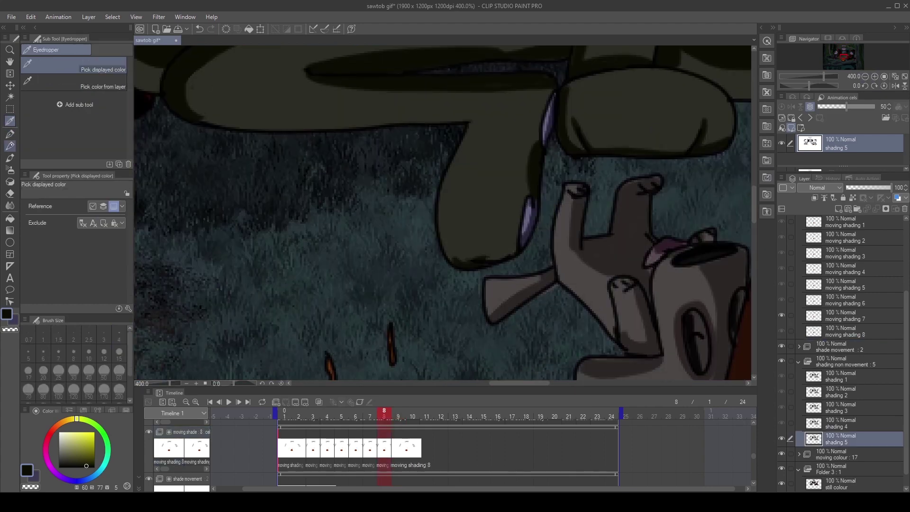
{"action": "scroll", "coordinate": [548, 379], "scroll_direction": "down", "scroll_amount": 2}
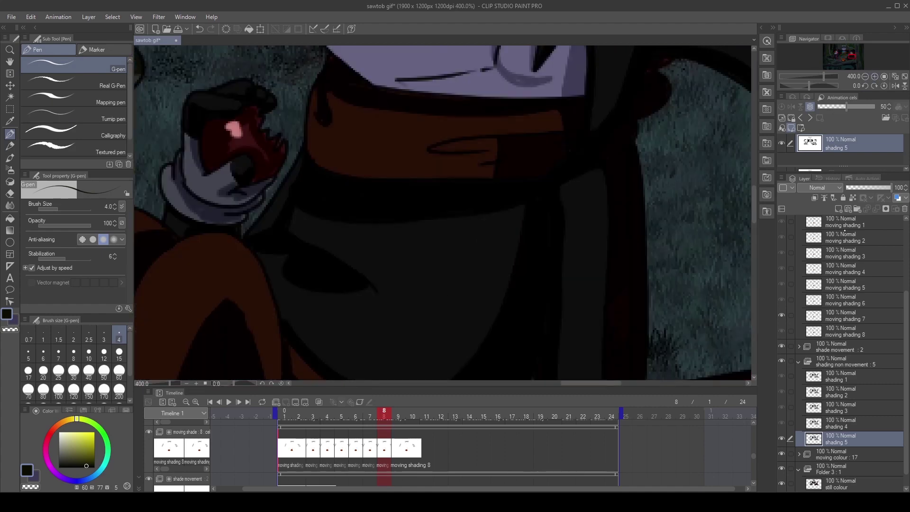
{"action": "key", "text": "Right"}
{"action": "left_click_drag", "start_coordinate": [303, 360], "coordinate": [588, 161]}
{"action": "key", "text": "e"}
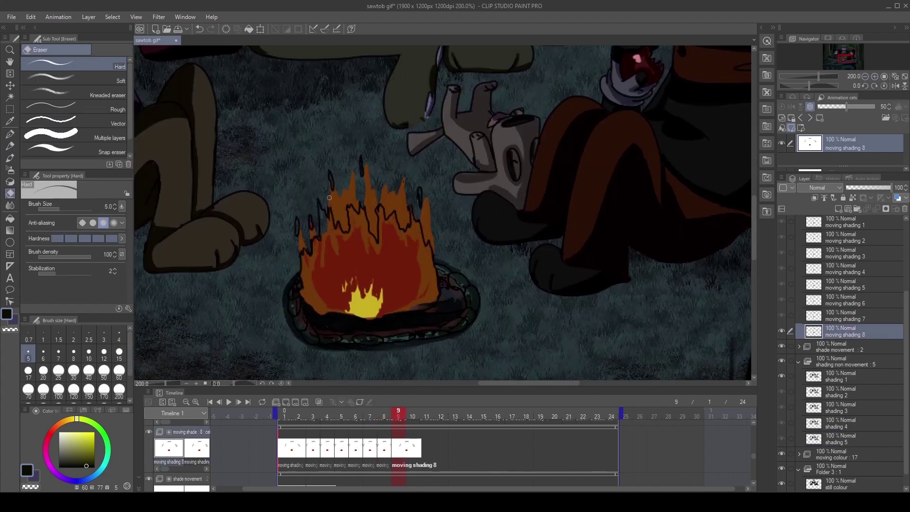
{"action": "key", "text": "Left"}
{"action": "key", "text": "Right"}
{"action": "key", "text": "Left"}
{"action": "key", "text": "Right"}
{"action": "key", "text": "Left"}
{"action": "scroll", "coordinate": [427, 450], "scroll_direction": "down", "scroll_amount": 1}
{"action": "left_click_drag", "start_coordinate": [398, 416], "coordinate": [417, 415]}
{"action": "key", "text": "Left"}
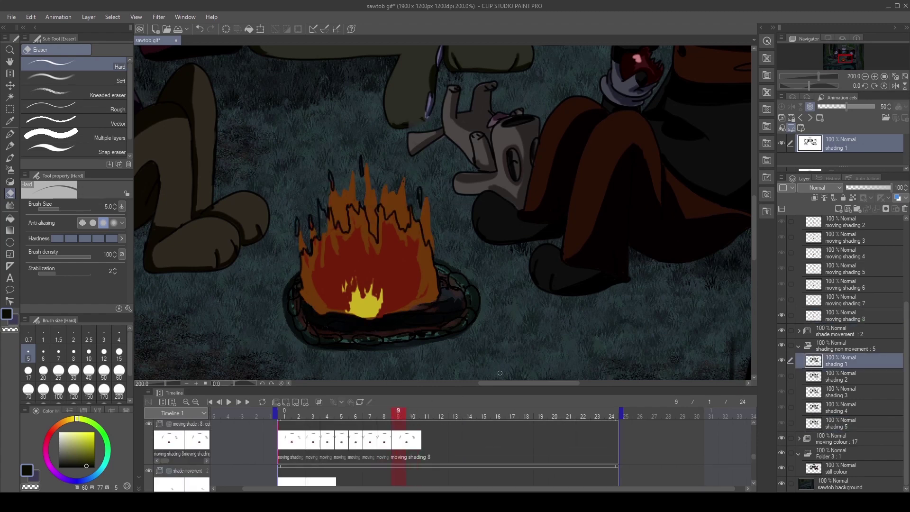
{"action": "scroll", "coordinate": [753, 470], "scroll_direction": "down", "scroll_amount": 3}
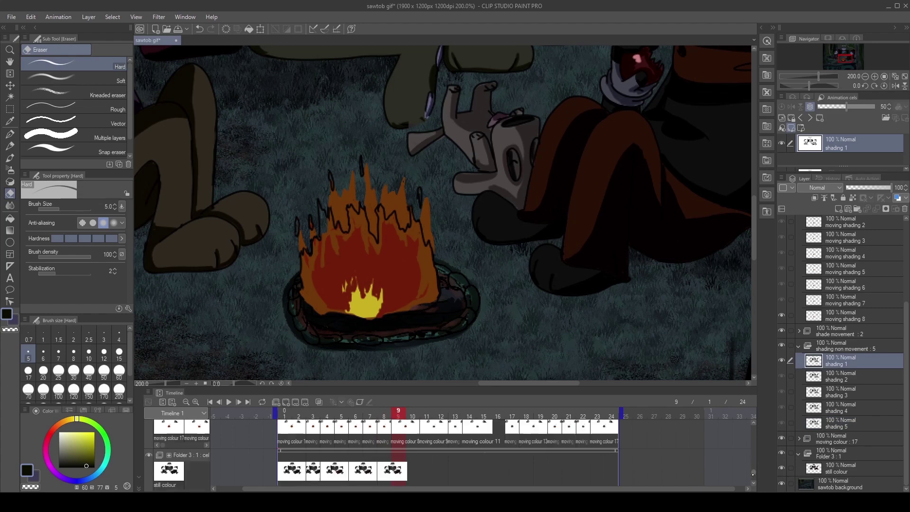
{"action": "scroll", "coordinate": [753, 455], "scroll_direction": "up", "scroll_amount": 3}
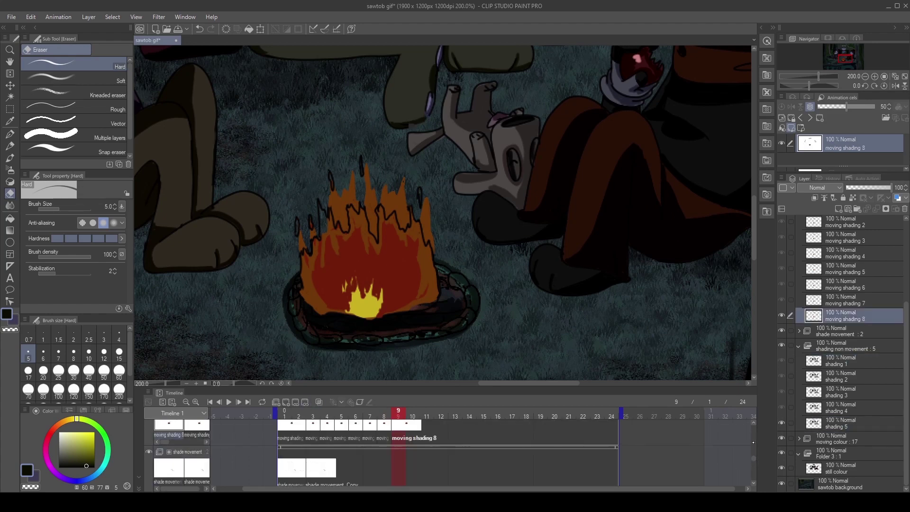
{"action": "scroll", "coordinate": [758, 470], "scroll_direction": "down", "scroll_amount": 5}
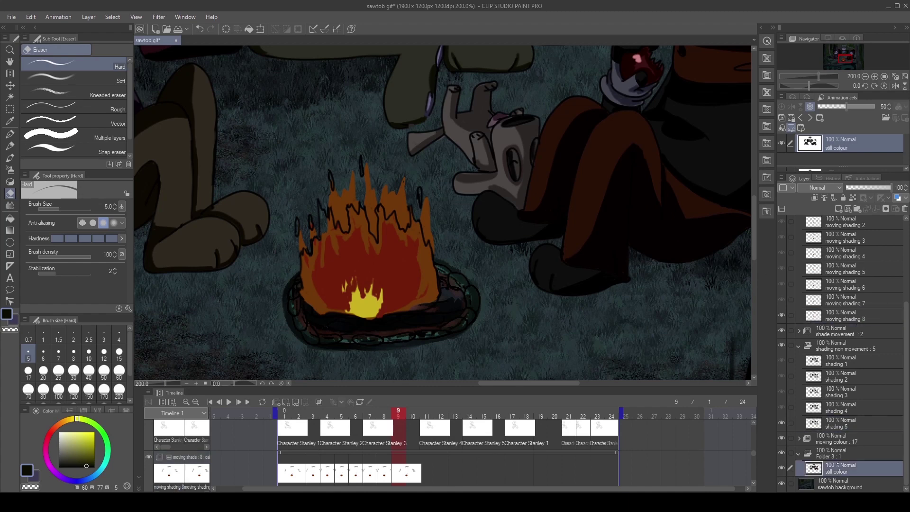
Expand the moving colour folder and erase the stray orange sparks above the campfire on moving colour 11 with a size 8 eraser
{"action": "left_click", "coordinate": [847, 438]}
{"action": "left_click", "coordinate": [846, 423]}
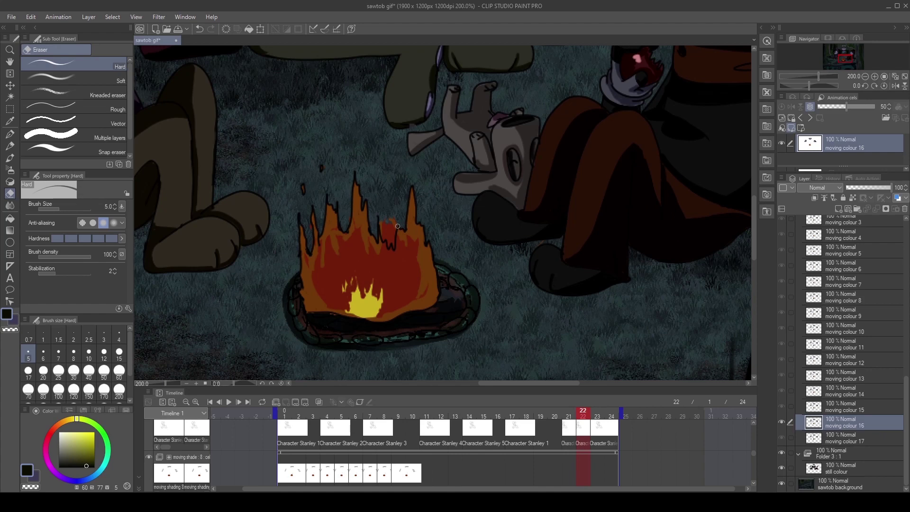
{"action": "key", "text": "Left"}
{"action": "key", "text": "Left"}
{"action": "key", "text": "Left"}
{"action": "key", "text": "Left"}
{"action": "key", "text": "Left"}
{"action": "key", "text": "Left"}
{"action": "key", "text": "Left"}
{"action": "key", "text": "Left"}
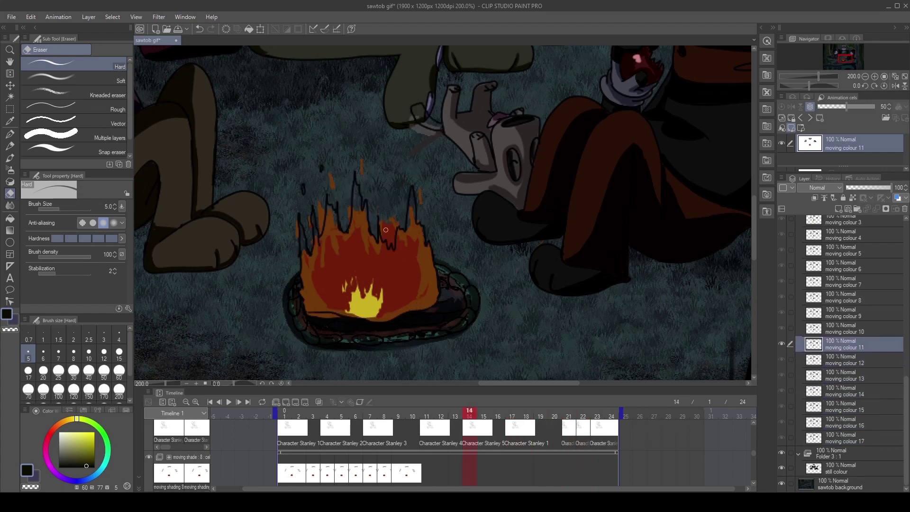
{"action": "left_click", "coordinate": [73, 353]}
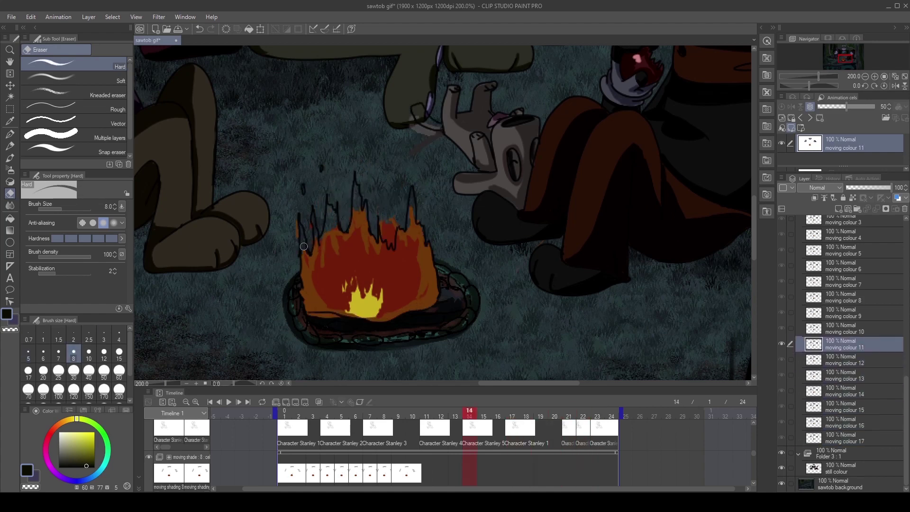
Examine the campfire colours frame by frame from frame 14 back to frame 1
{"action": "key", "text": "Left"}
{"action": "key", "text": "Left"}
{"action": "key", "text": "Left"}
{"action": "key", "text": "Left"}
{"action": "key", "text": "Left"}
{"action": "key", "text": "Left"}
{"action": "key", "text": "Left"}
{"action": "key", "text": "Left"}
{"action": "key", "text": "Left"}
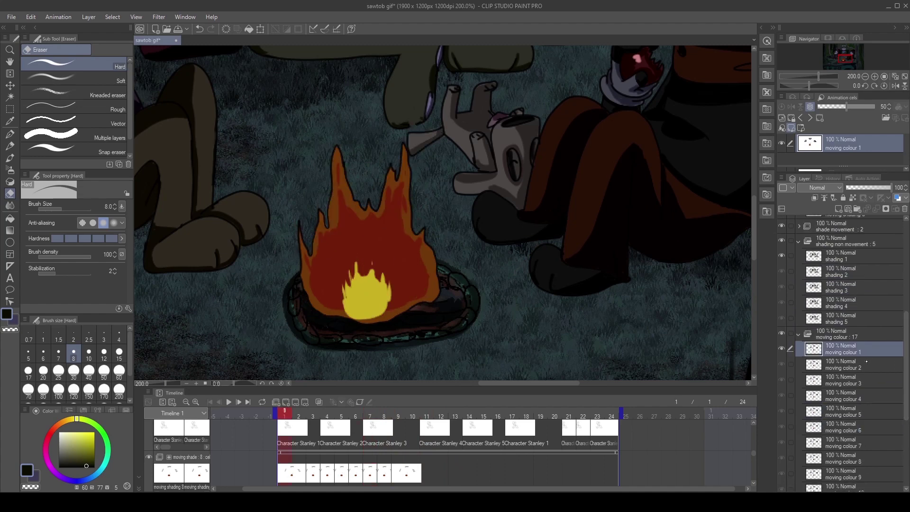
Erase the orange fill outside the flame outline on moving colour 8 at frame 9 and colour the sparks in the sampled orange
{"action": "key", "text": "Right"}
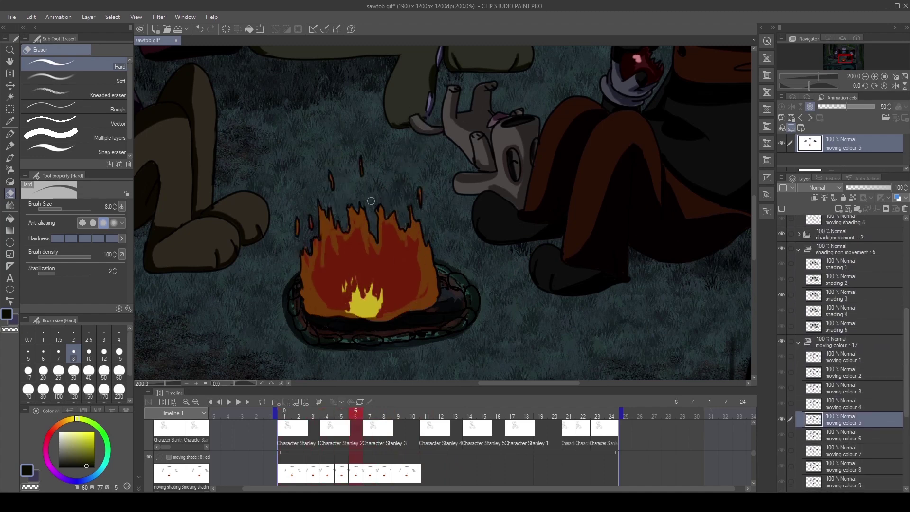
{"action": "key", "text": "Right"}
{"action": "key", "text": "Right"}
{"action": "key", "text": "Right"}
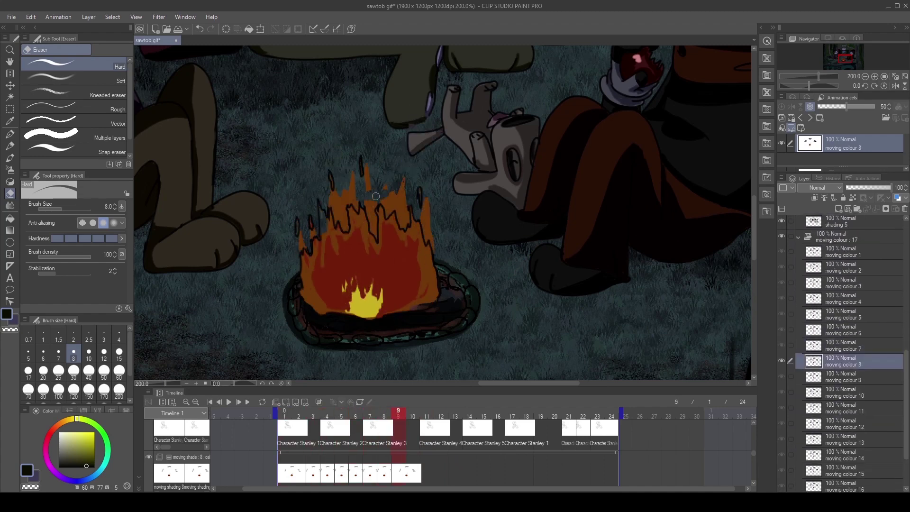
{"action": "left_click_drag", "start_coordinate": [388, 211], "coordinate": [402, 217]}
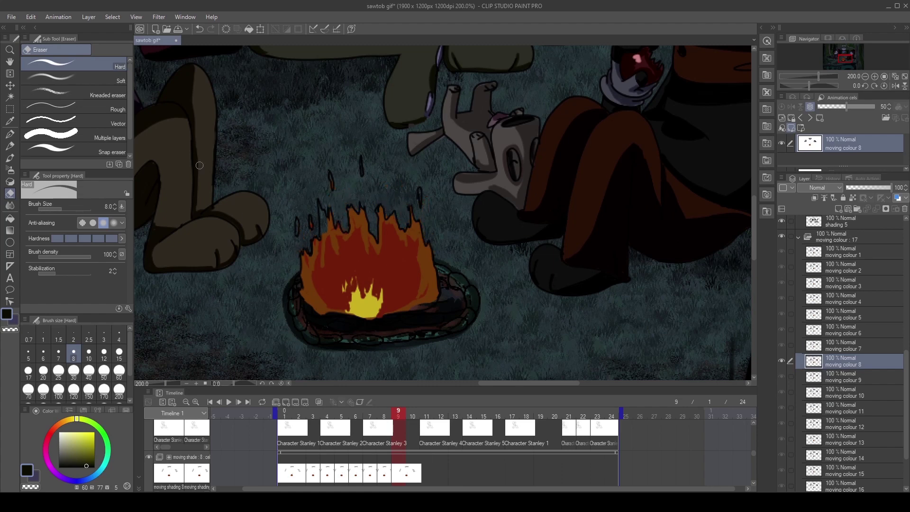
{"action": "key", "text": "p"}
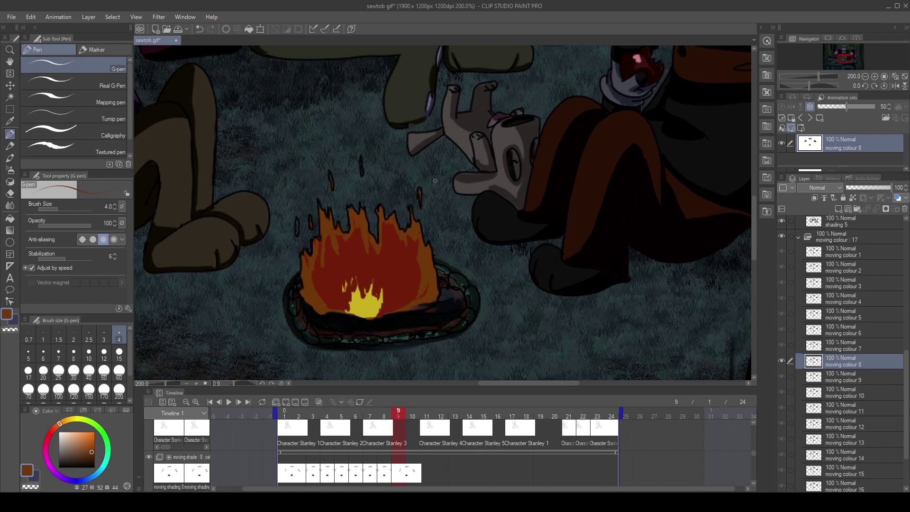
Erase the misplaced flame colour on moving colour 9 at frame 11 and fill the outlined flames orange with a size 6 pen
{"action": "key", "text": "Right"}
{"action": "key", "text": "Right"}
{"action": "key", "text": "e"}
{"action": "left_click_drag", "start_coordinate": [305, 314], "coordinate": [375, 321]}
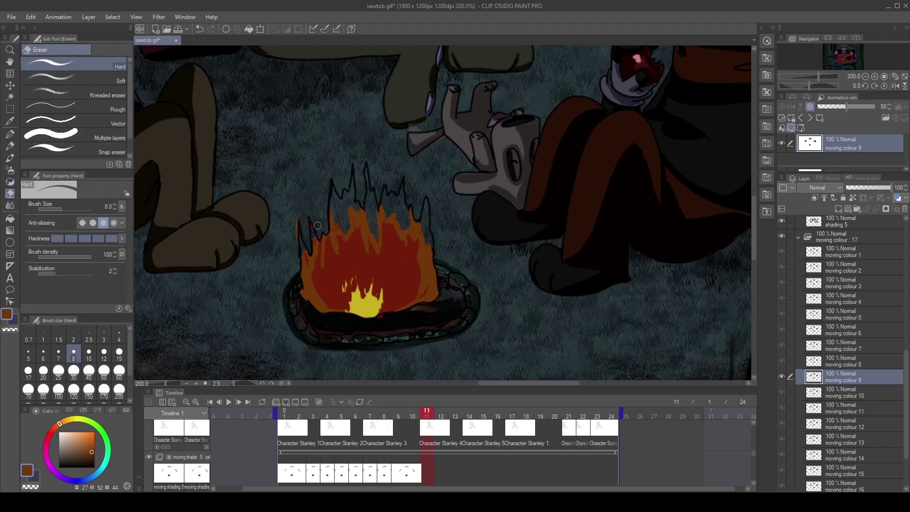
{"action": "key", "text": "p"}
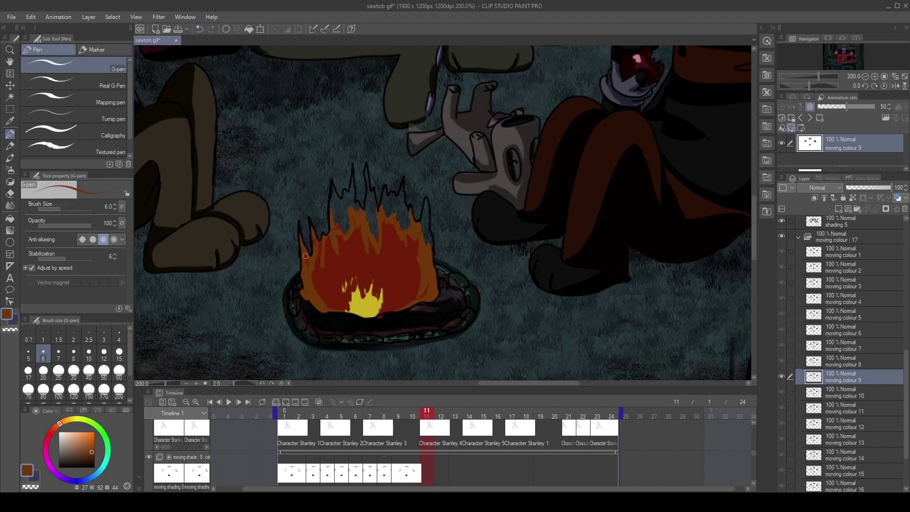
{"action": "left_click_drag", "start_coordinate": [369, 186], "coordinate": [374, 202]}
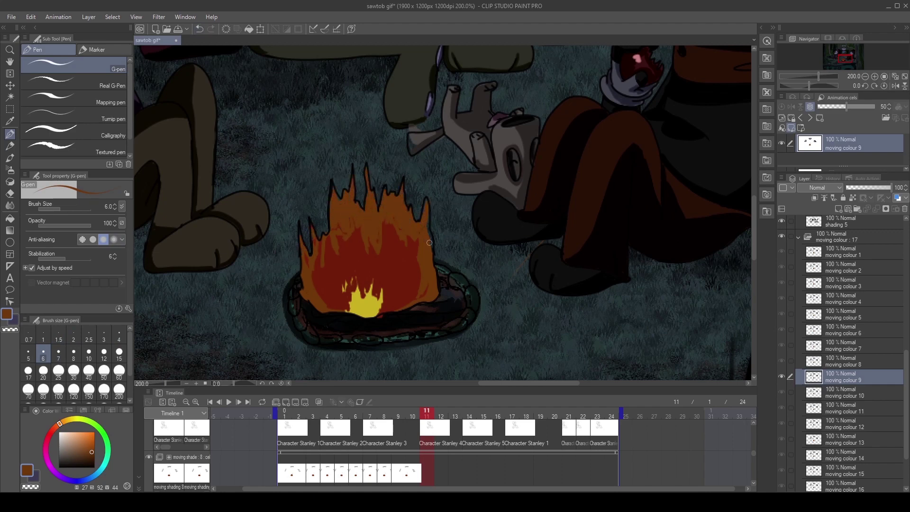
Clean up the flame edges on moving colour 11 at frame 14 and fill the outlined flame tips with the same orange
{"action": "key", "text": "Right"}
{"action": "key", "text": "Right"}
{"action": "key", "text": "Right"}
{"action": "key", "text": "e"}
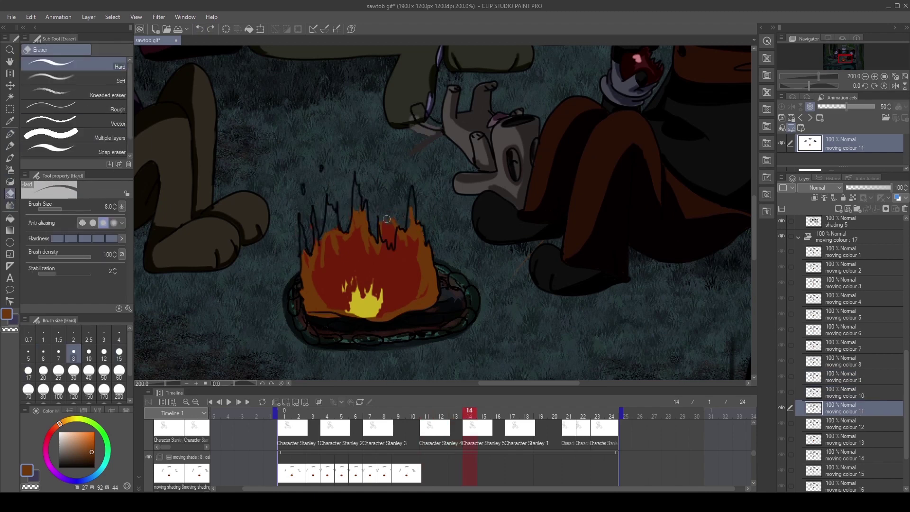
{"action": "key", "text": "p"}
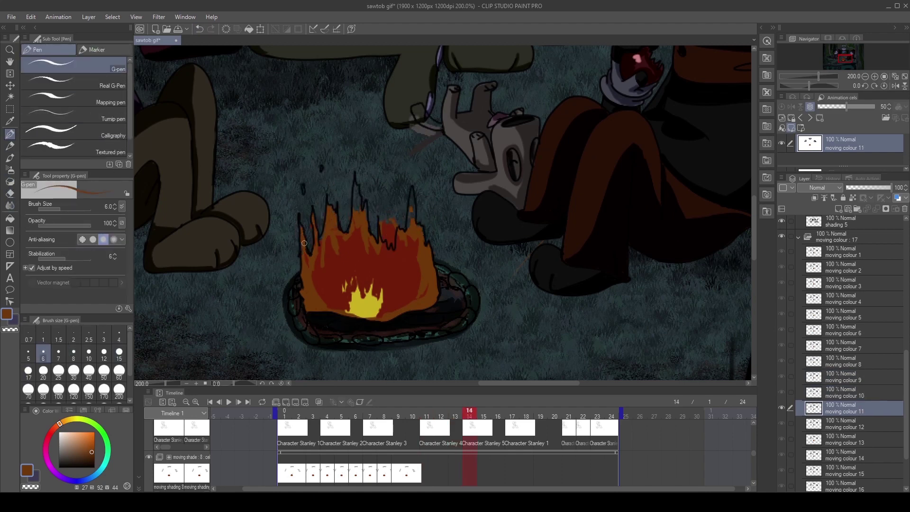
Review the campfire colours from frame 14 through frame 23 and return to frame 9
{"action": "key", "text": "Right"}
{"action": "key", "text": "Right"}
{"action": "key", "text": "Right"}
{"action": "key", "text": "Right"}
{"action": "key", "text": "Right"}
{"action": "key", "text": "Right"}
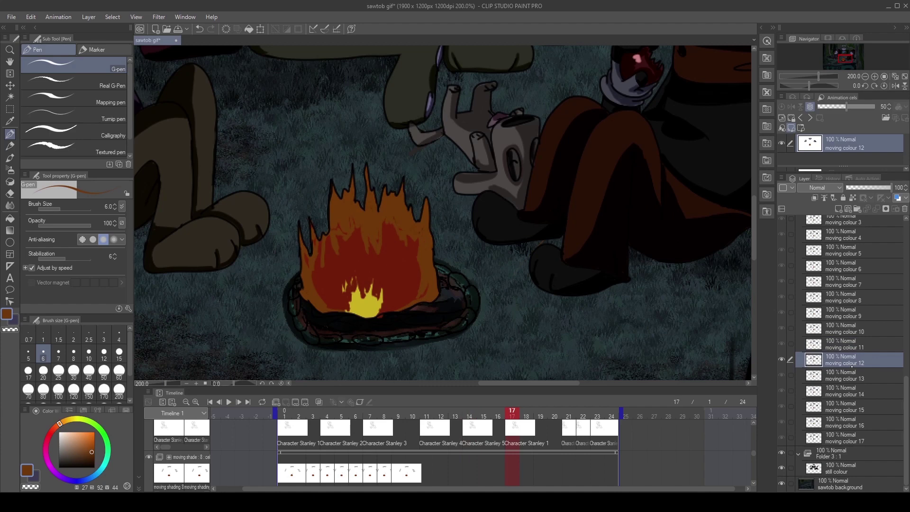
{"action": "key", "text": "e"}
{"action": "key", "text": "Right"}
{"action": "key", "text": "Right"}
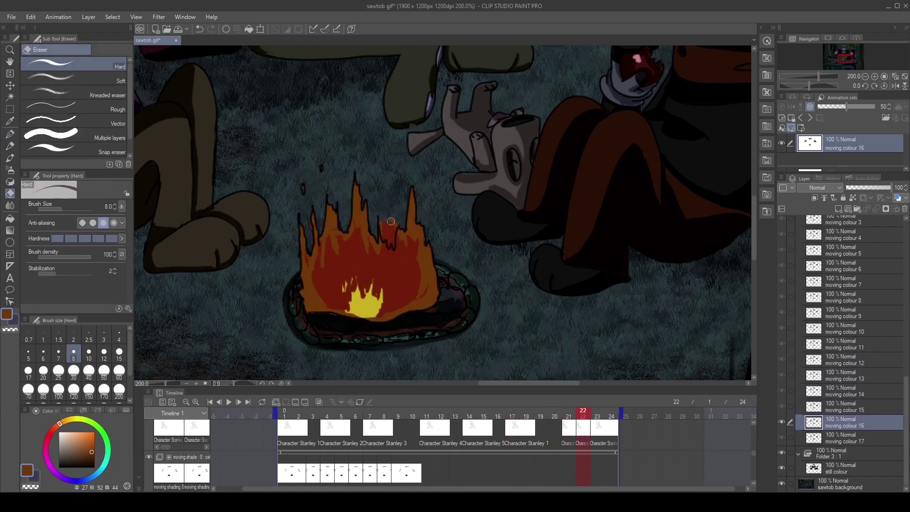
{"action": "key", "text": "Right"}
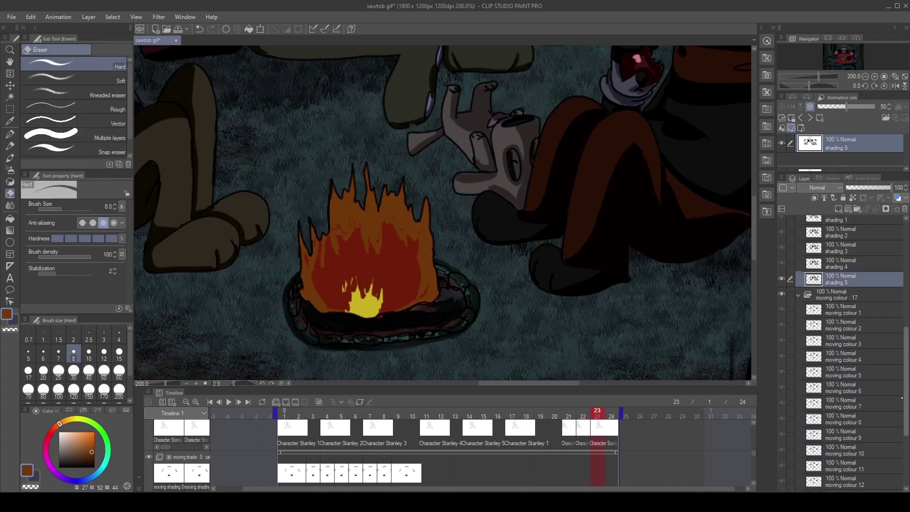
{"action": "left_click", "coordinate": [393, 415]}
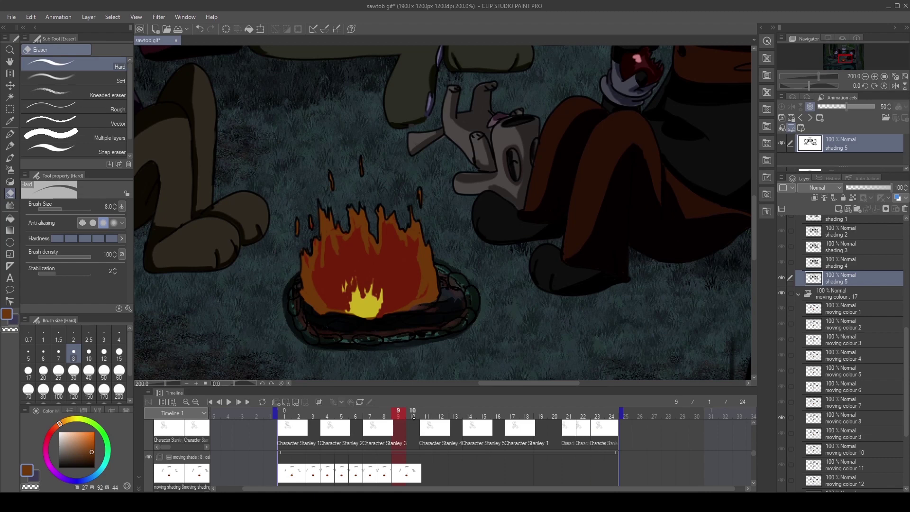
Review the campfire and characters on the frames around frame 9 and go to frame 10
{"action": "key", "text": "Right"}
{"action": "key", "text": "Right"}
{"action": "key", "text": "Right"}
{"action": "key", "text": "Left"}
{"action": "key", "text": "Left"}
{"action": "key", "text": "Left"}
{"action": "key", "text": "Left"}
{"action": "key", "text": "Left"}
{"action": "key", "text": "Right"}
{"action": "key", "text": "Right"}
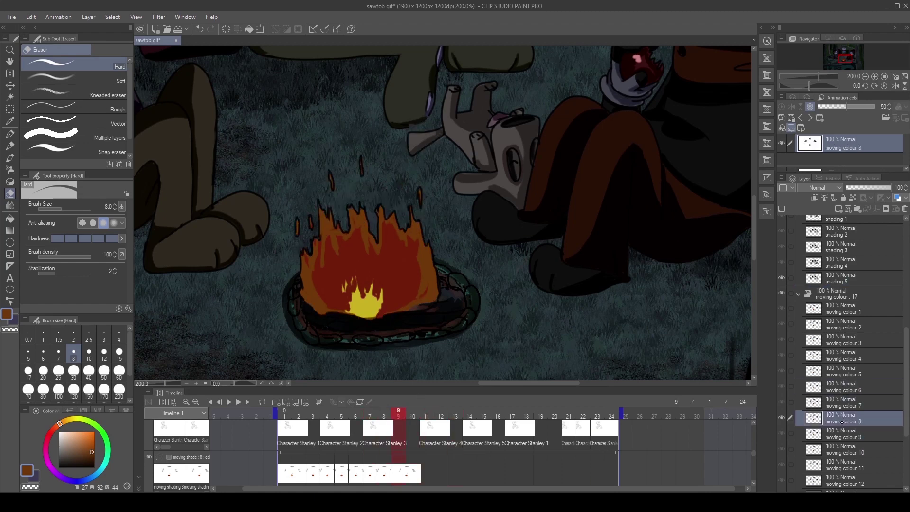
{"action": "key", "text": "ctrl+alt+0"}
{"action": "scroll", "coordinate": [445, 213], "scroll_direction": "up", "scroll_amount": 3}
{"action": "key", "text": "Right"}
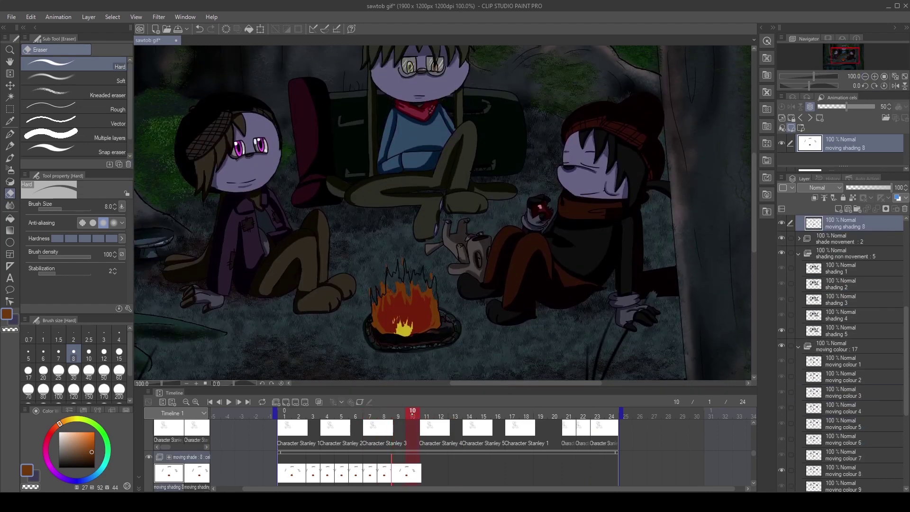
{"action": "left_click", "coordinate": [827, 327]}
{"action": "key", "text": "ctrl+shift+n"}
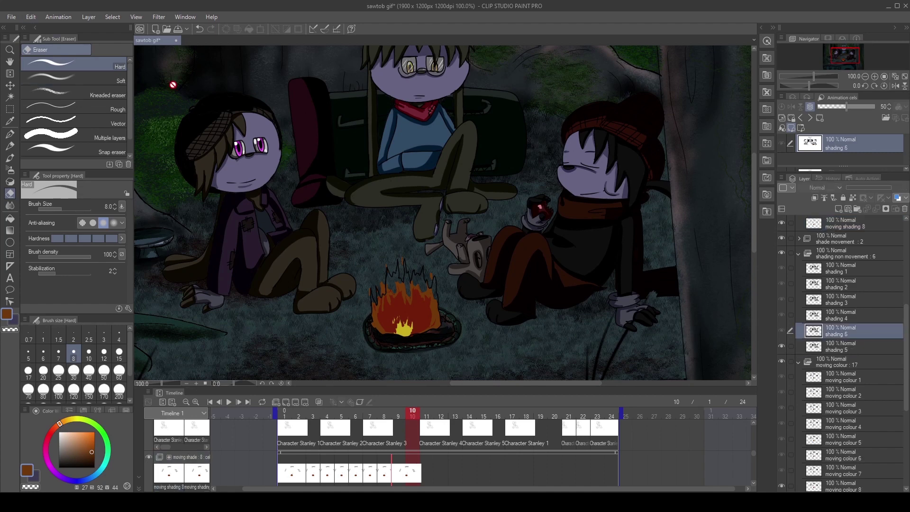
{"action": "key", "text": "ctrl+z"}
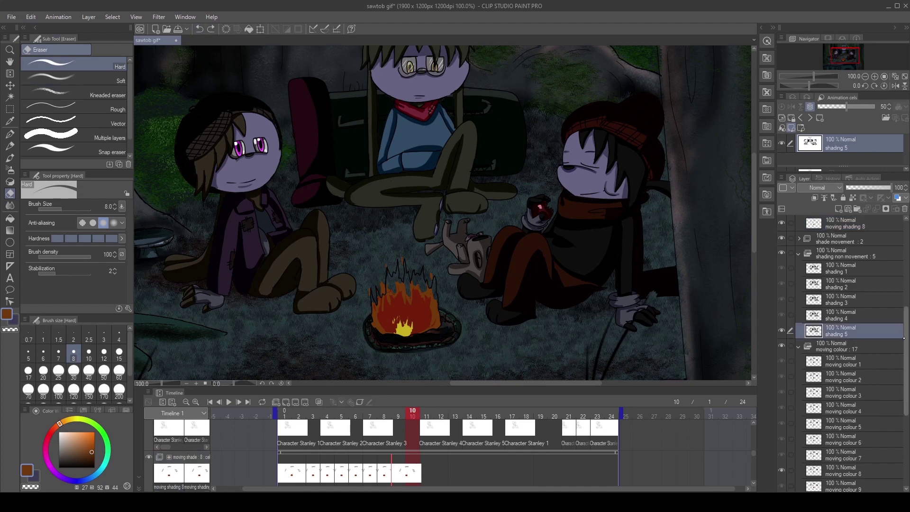
Add an extra moving colour cel and duplicate moving colour 8 as a separate cel for frame 10
{"action": "left_click", "coordinate": [398, 415]}
{"action": "mouse_move", "coordinate": [409, 415]}
{"action": "left_mouse_down"}
{"action": "mouse_move", "coordinate": [398, 415]}
{"action": "mouse_move", "coordinate": [412, 415]}
{"action": "left_mouse_up"}
{"action": "left_click_drag", "start_coordinate": [579, 389], "coordinate": [579, 300]}
{"action": "scroll", "coordinate": [785, 383], "scroll_direction": "down", "scroll_amount": 4}
{"action": "scroll", "coordinate": [522, 380], "scroll_direction": "down", "scroll_amount": 3}
{"action": "left_click", "coordinate": [411, 385]}
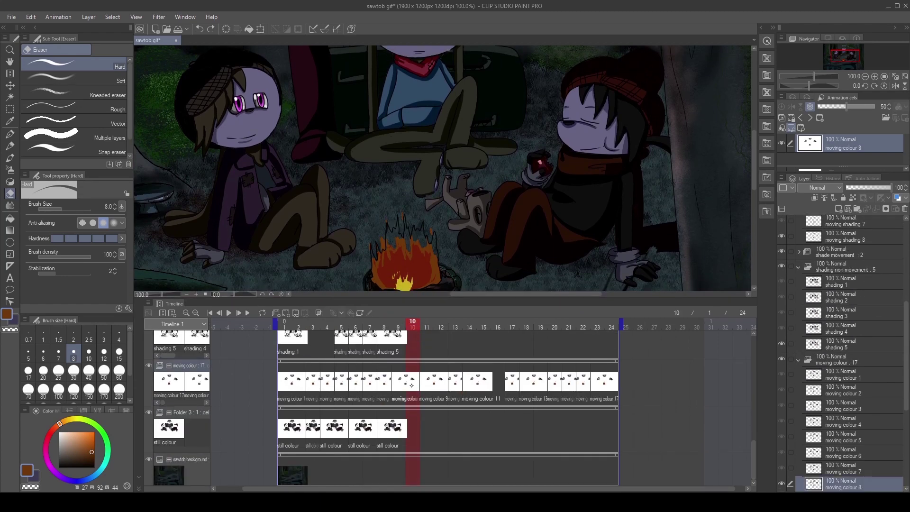
{"action": "left_click", "coordinate": [296, 313]}
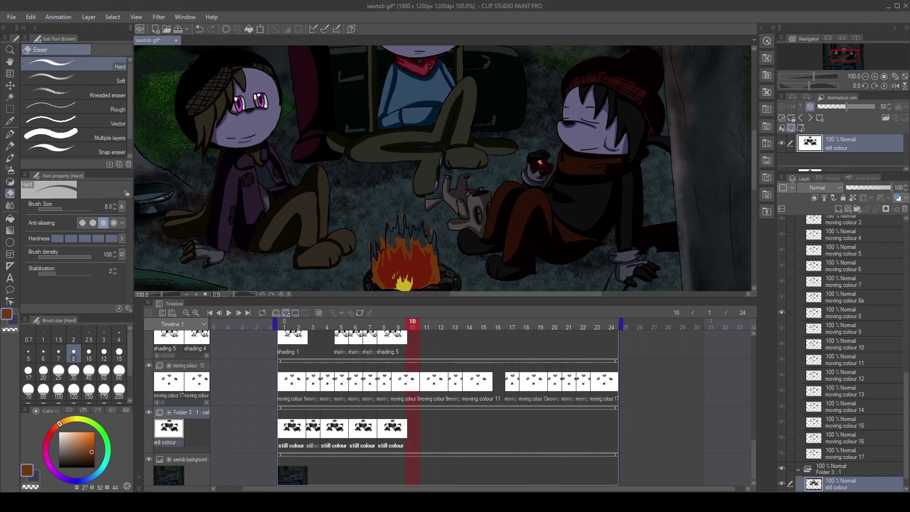
{"action": "left_click", "coordinate": [413, 387]}
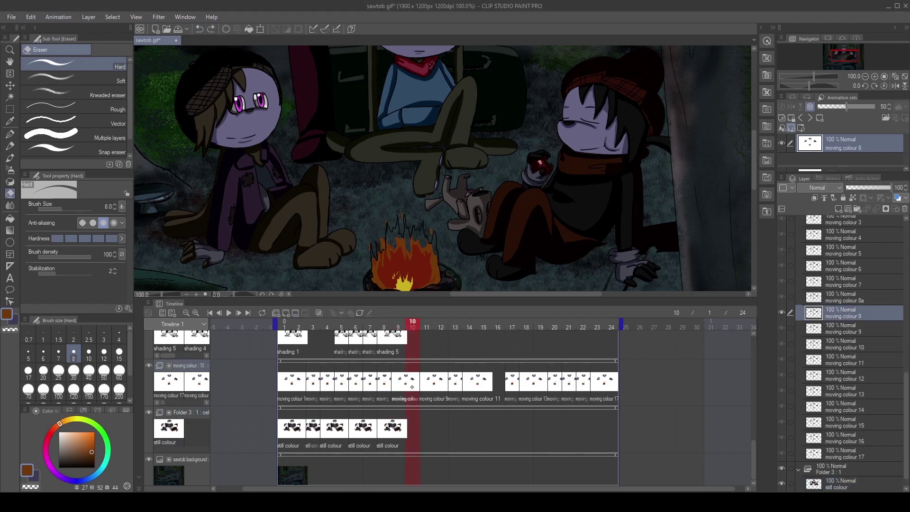
{"action": "key", "text": "ctrl+alt+d"}
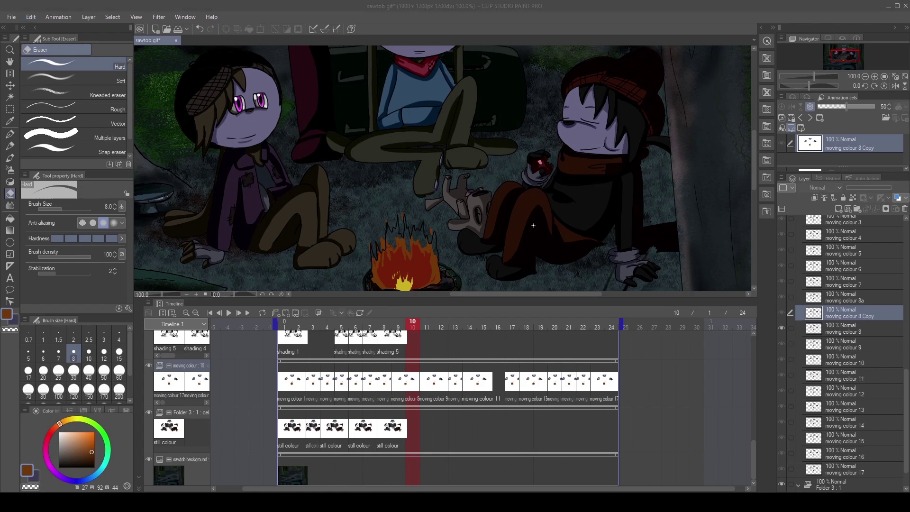
Fill the outlined flame tips on moving colour 8 Copy with the campfire's orange using a size 6 pen
{"action": "key", "text": "i"}
{"action": "left_click_drag", "start_coordinate": [436, 292], "coordinate": [436, 350]}
{"action": "scroll", "coordinate": [439, 351], "scroll_direction": "up", "scroll_amount": 3}
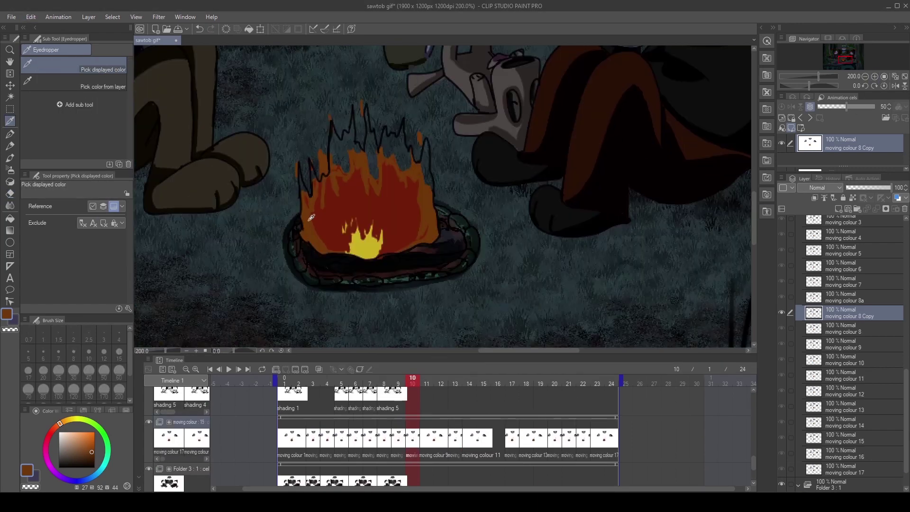
{"action": "key", "text": "p"}
{"action": "key", "text": "e"}
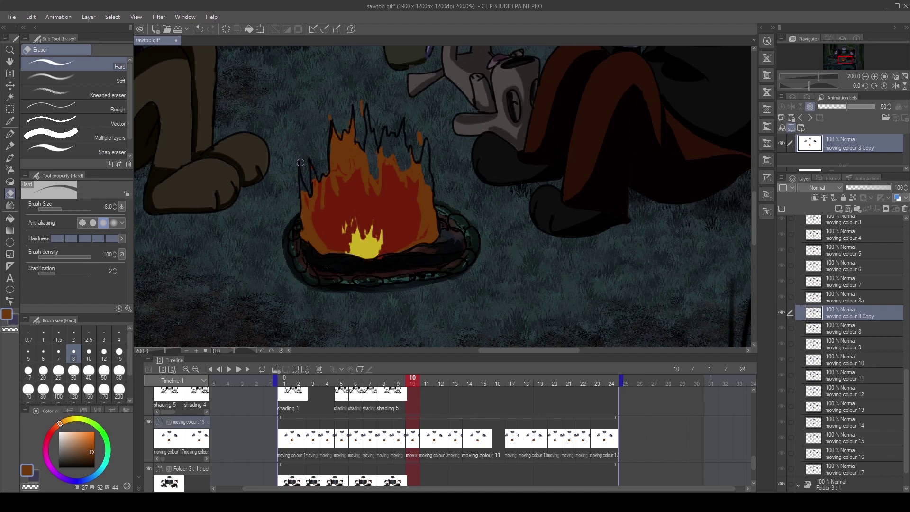
{"action": "key", "text": "p"}
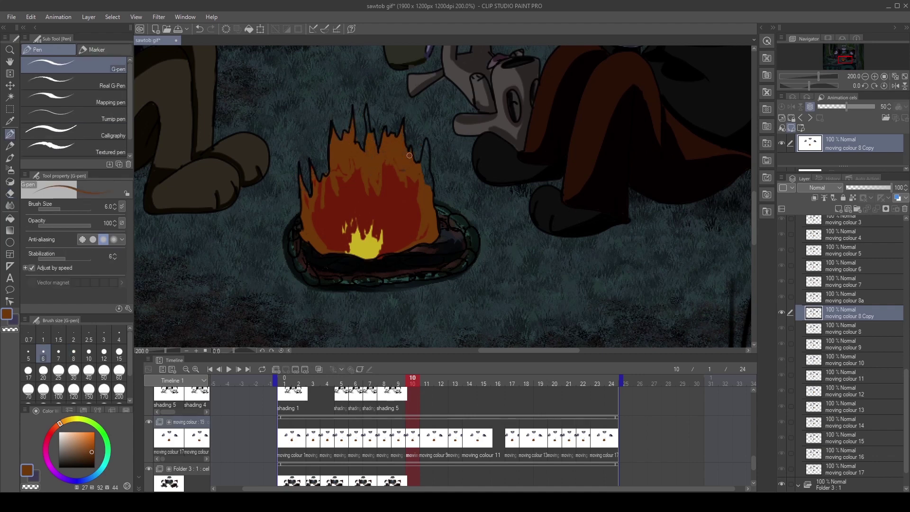
Add a moving shading 9 cel at frame 10, following moving shading 8
{"action": "scroll", "coordinate": [844, 332], "scroll_direction": "up", "scroll_amount": 5}
{"action": "left_click", "coordinate": [843, 274]}
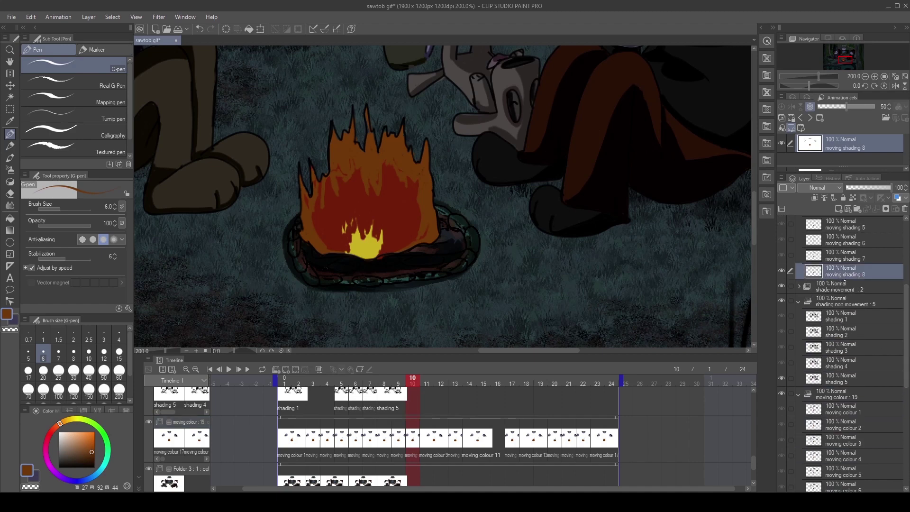
{"action": "key", "text": "ctrl+shift+n"}
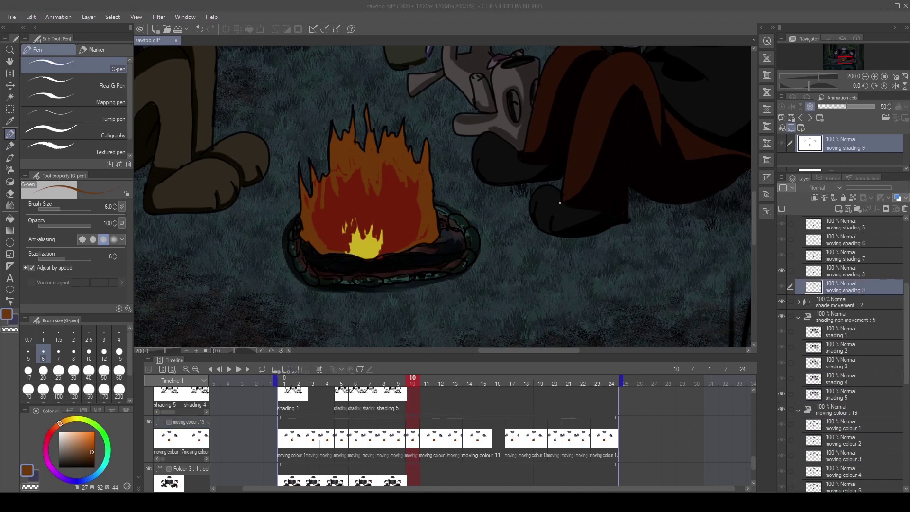
Paint the red inner flames and the yellow core of the campfire on moving shading 9
{"action": "key", "text": "e"}
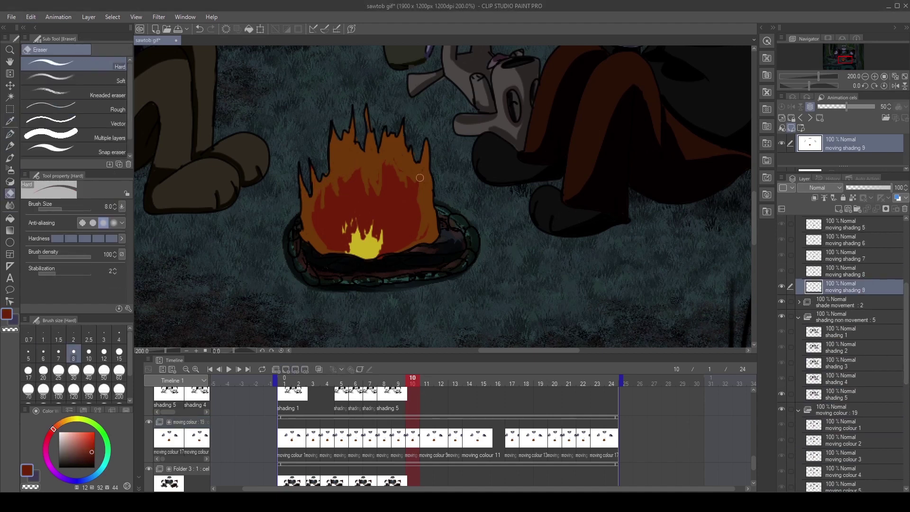
{"action": "key", "text": "p"}
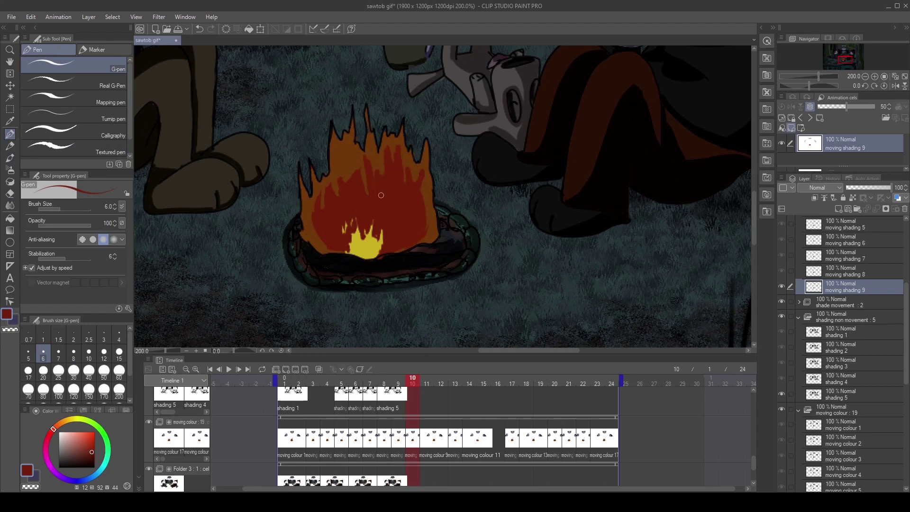
{"action": "left_click", "coordinate": [352, 235], "text": "alt"}
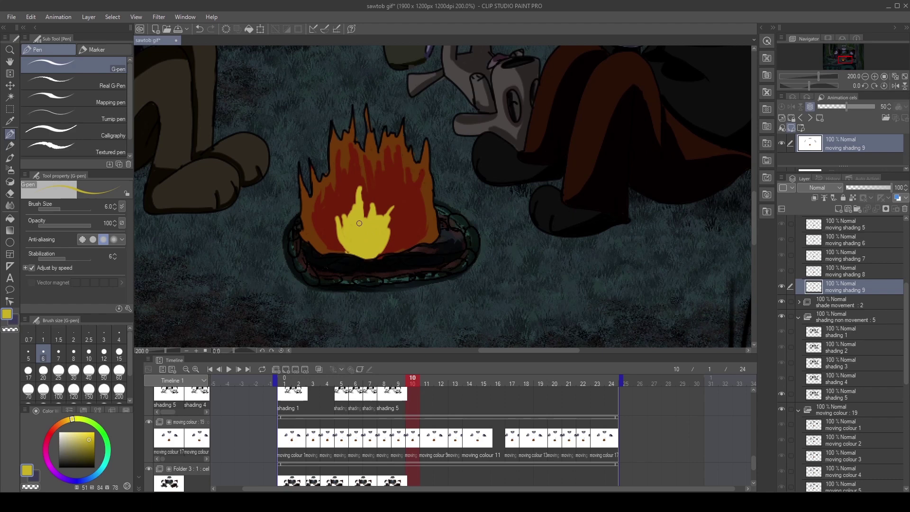
Add a moving shading 10 cel at frame 11, following moving shading 9
{"action": "left_click_drag", "start_coordinate": [628, 356], "coordinate": [627, 362]}
{"action": "scroll", "coordinate": [426, 417], "scroll_direction": "up", "scroll_amount": 3}
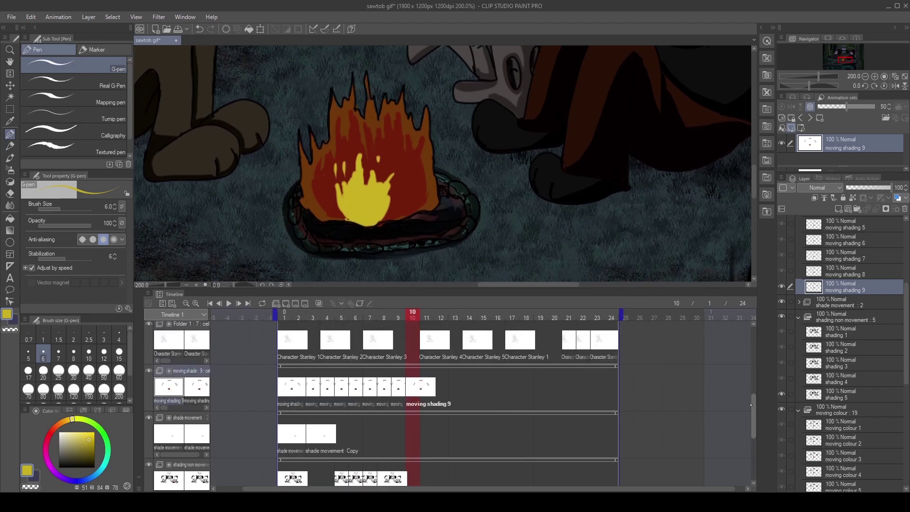
{"action": "key", "text": "ctrl+shift+n"}
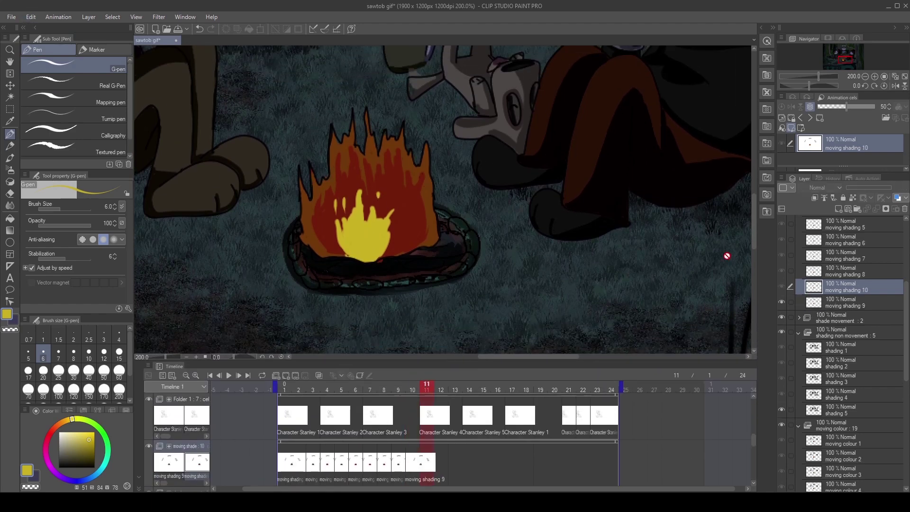
{"action": "key", "text": "e"}
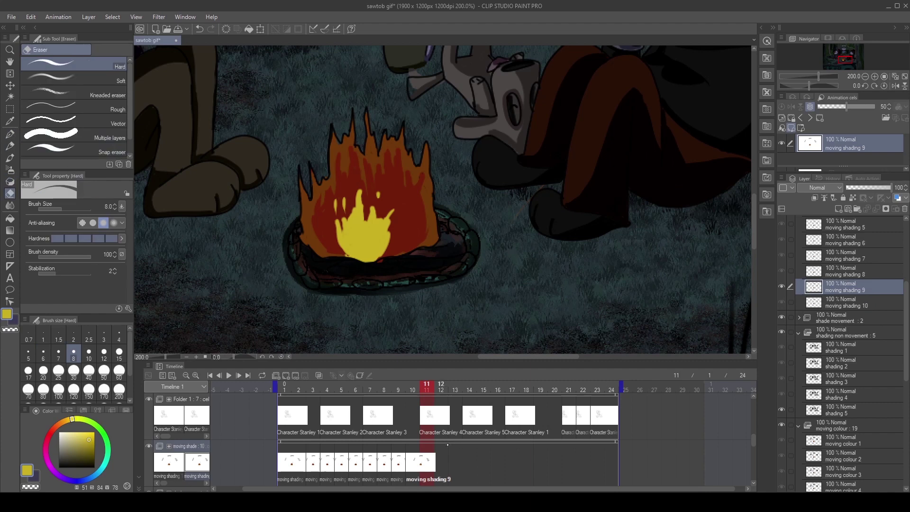
{"action": "key", "text": "alt+["}
{"action": "scroll", "coordinate": [498, 429], "scroll_direction": "down", "scroll_amount": 1}
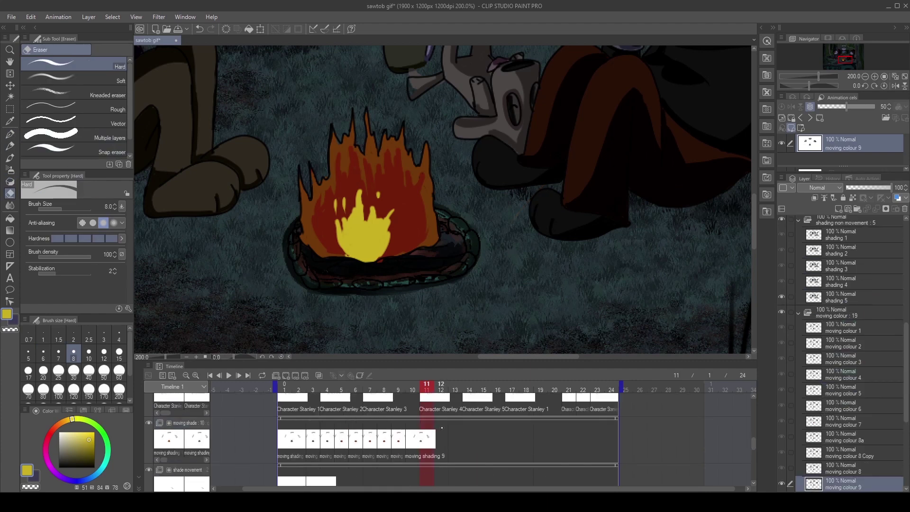
{"action": "key", "text": "ctrl+z"}
{"action": "key", "text": "ctrl+plus"}
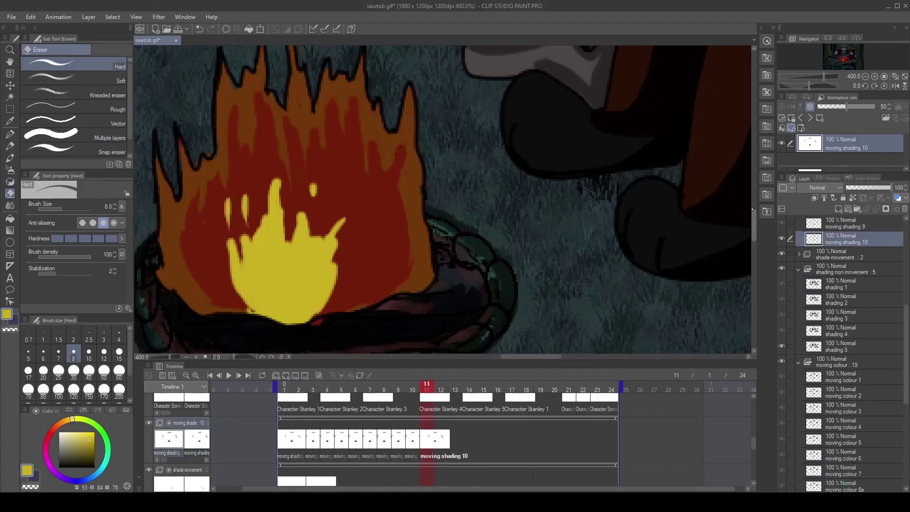
Duplicate the still colour cel in Folder 3 and assign the copy to frame 11
{"action": "scroll", "coordinate": [373, 209], "scroll_direction": "up", "scroll_amount": 5}
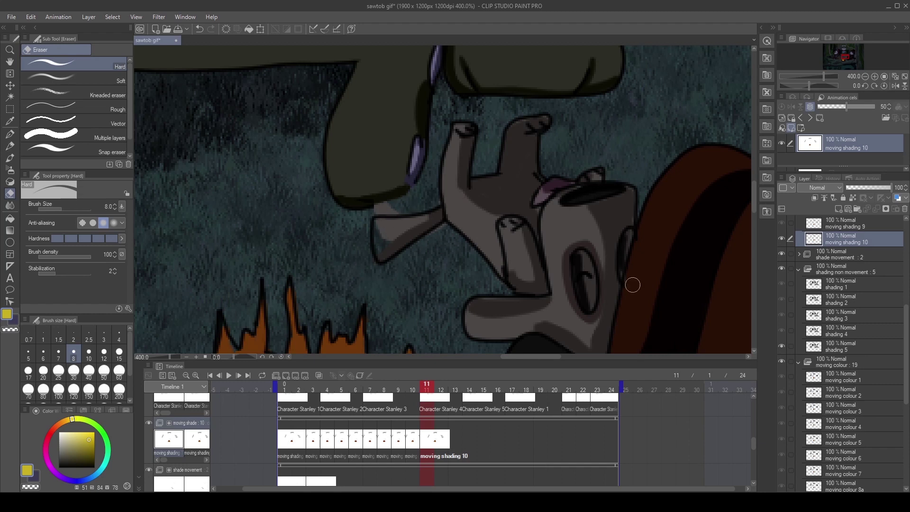
{"action": "key", "text": "ctrl+z"}
{"action": "key", "text": "ctrl+z"}
{"action": "key", "text": "ctrl+z"}
{"action": "key", "text": "ctrl+z"}
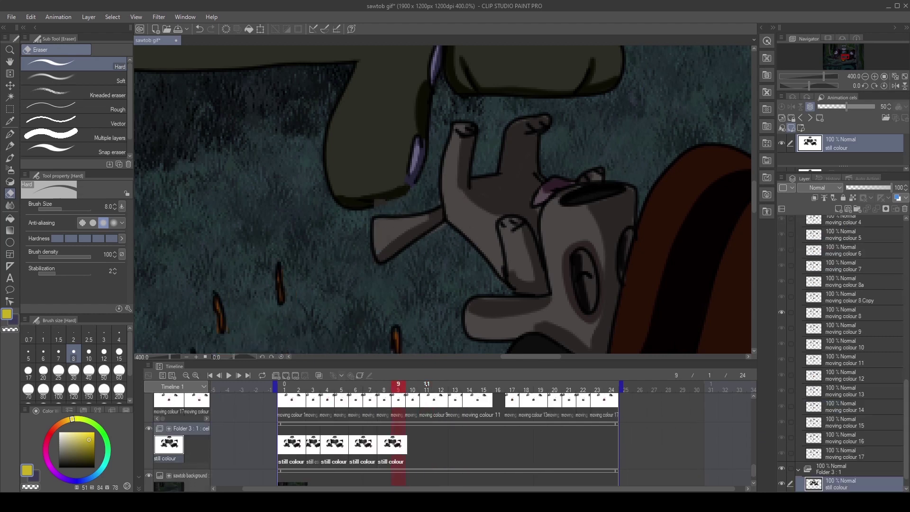
{"action": "left_click", "coordinate": [428, 388]}
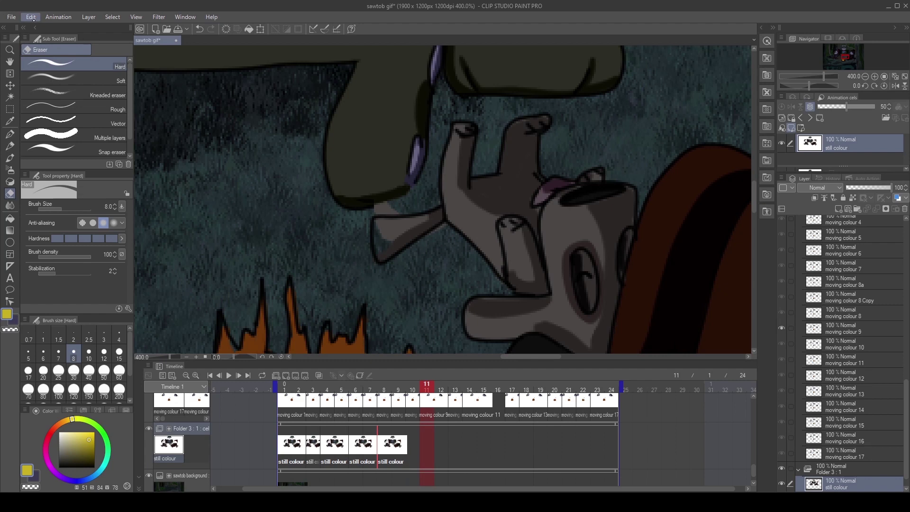
{"action": "key", "text": "ctrl+z"}
{"action": "key", "text": "ctrl+z"}
{"action": "key", "text": "ctrl+z"}
{"action": "key", "text": "ctrl+y"}
{"action": "key", "text": "ctrl+y"}
{"action": "key", "text": "ctrl+y"}
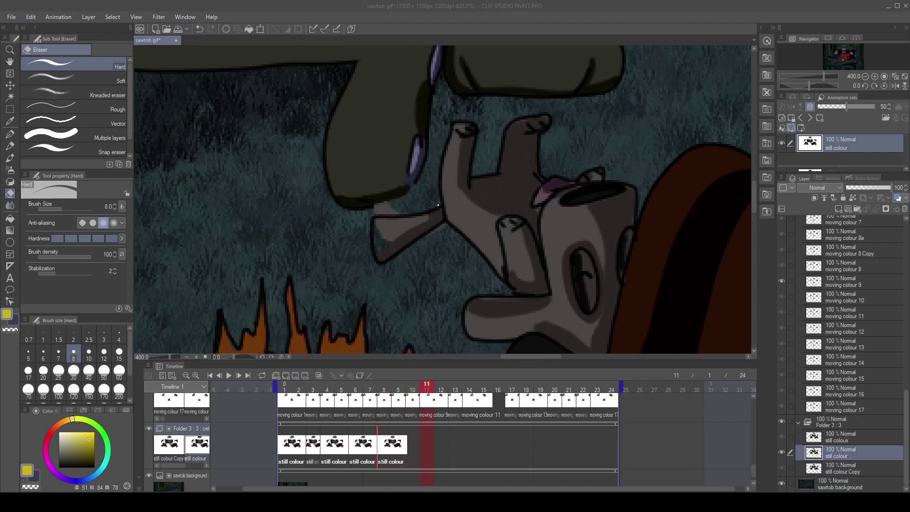
{"action": "key", "text": "ctrl+y"}
Erase the stray grey above the animal's tail at frame 11 and fill the gap in the tail colour on moving colour 9
{"action": "left_click", "coordinate": [411, 308], "text": "alt"}
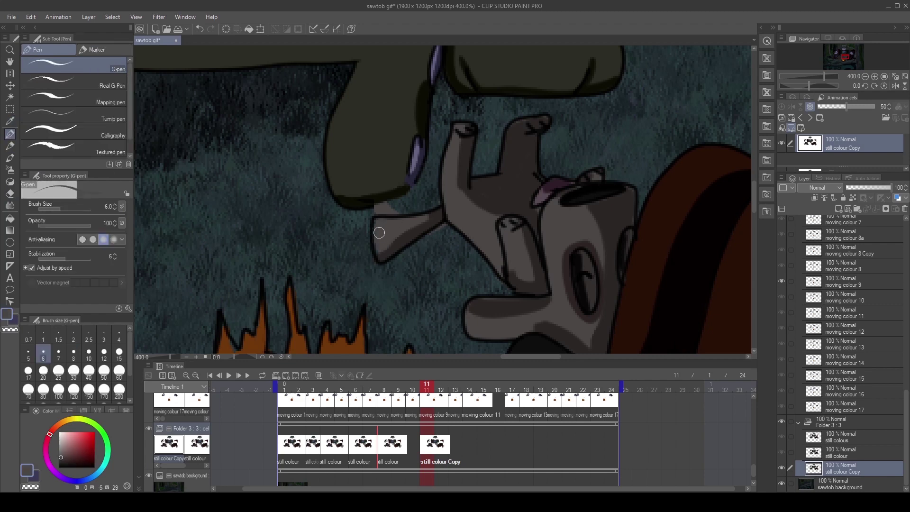
{"action": "left_click", "coordinate": [410, 309], "text": "ctrl+shift"}
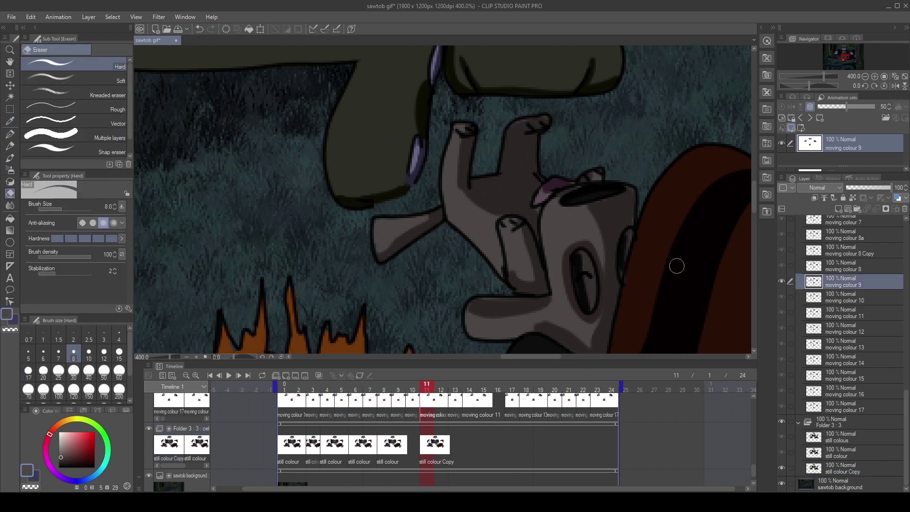
{"action": "left_click", "coordinate": [396, 228], "text": "ctrl+shift"}
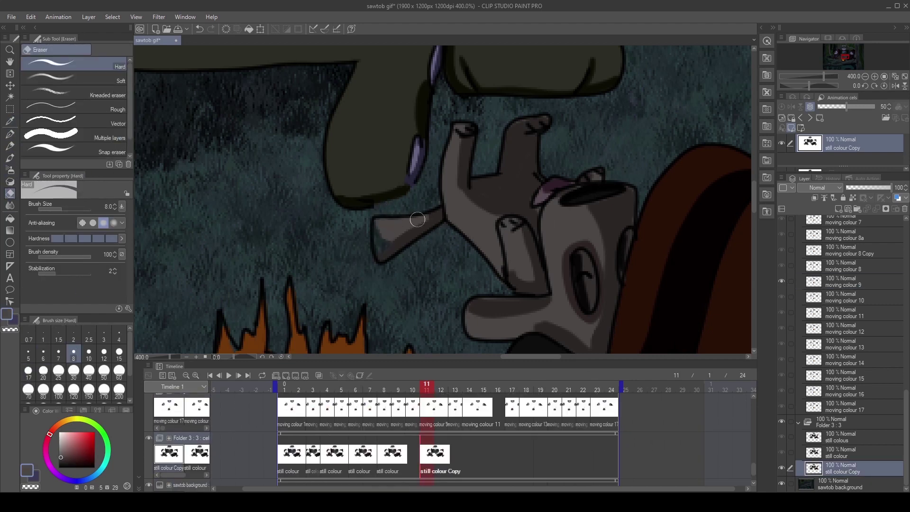
{"action": "left_click", "coordinate": [395, 230], "text": "ctrl+shift"}
{"action": "key", "text": "p"}
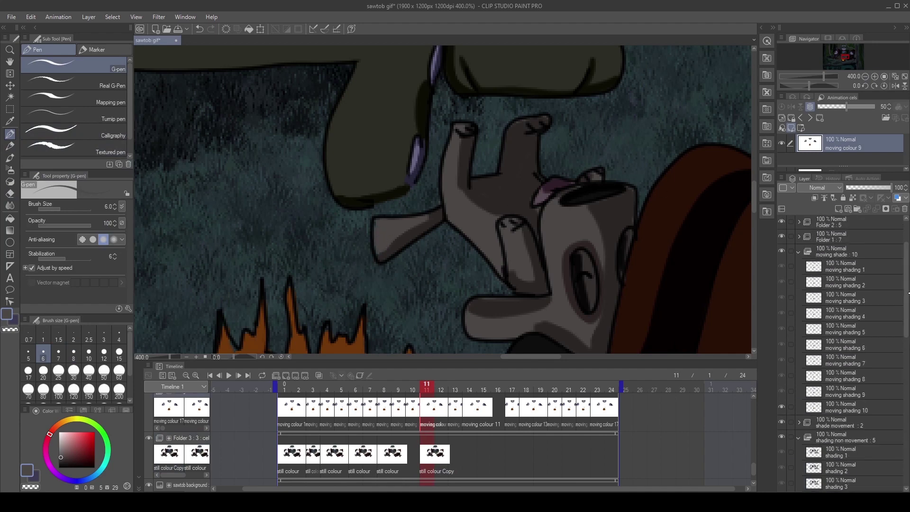
Erase the old shading beside the hair strands and ear of the character with closed eyes on moving shading 10
{"action": "key", "text": "ctrl+alt+0"}
{"action": "scroll", "coordinate": [446, 111], "scroll_direction": "up", "scroll_amount": 5}
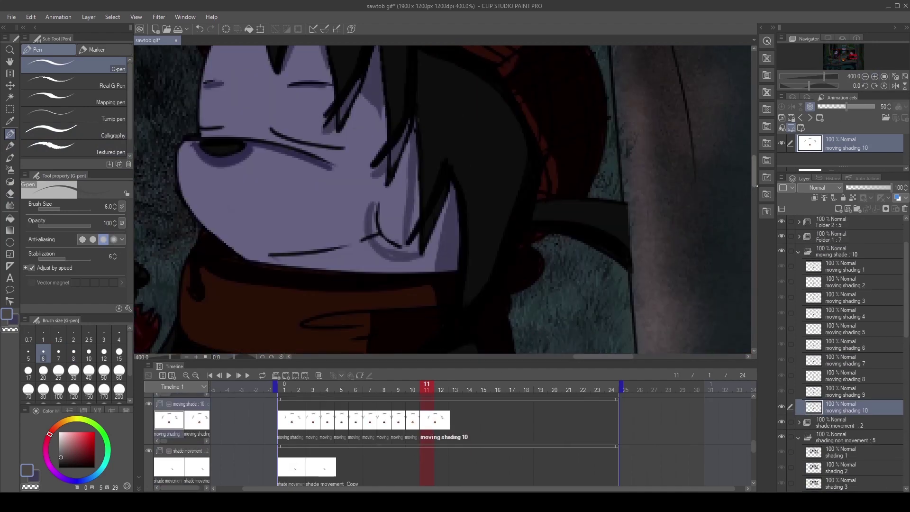
{"action": "key", "text": "e"}
{"action": "left_click_drag", "start_coordinate": [409, 206], "coordinate": [439, 237]}
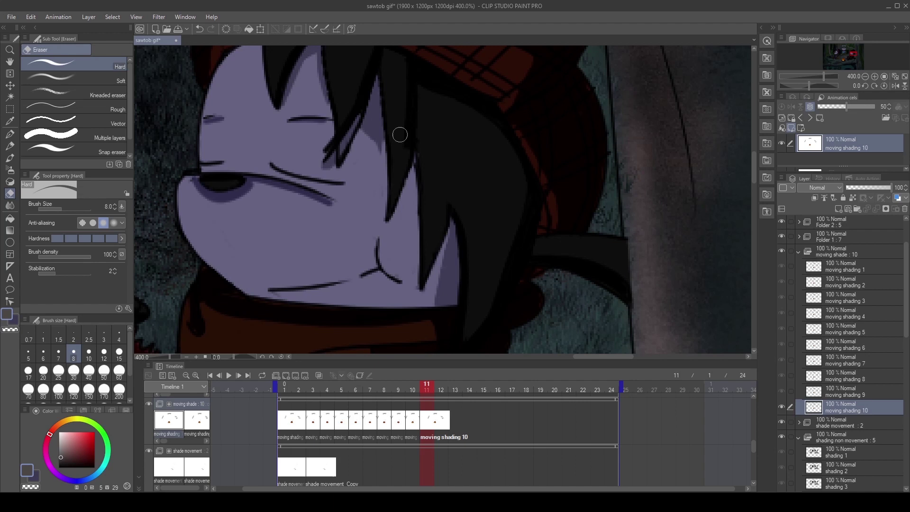
{"action": "left_click_drag", "start_coordinate": [355, 109], "coordinate": [331, 166]}
Repaint the shadows along the closed-eyed character's hair strands and cheek crease on moving shading 10 with a size 4 pen
{"action": "key", "text": "p"}
{"action": "key", "text": "bracketleft"}
{"action": "key", "text": "bracketleft"}
{"action": "left_click_drag", "start_coordinate": [381, 132], "coordinate": [383, 212]}
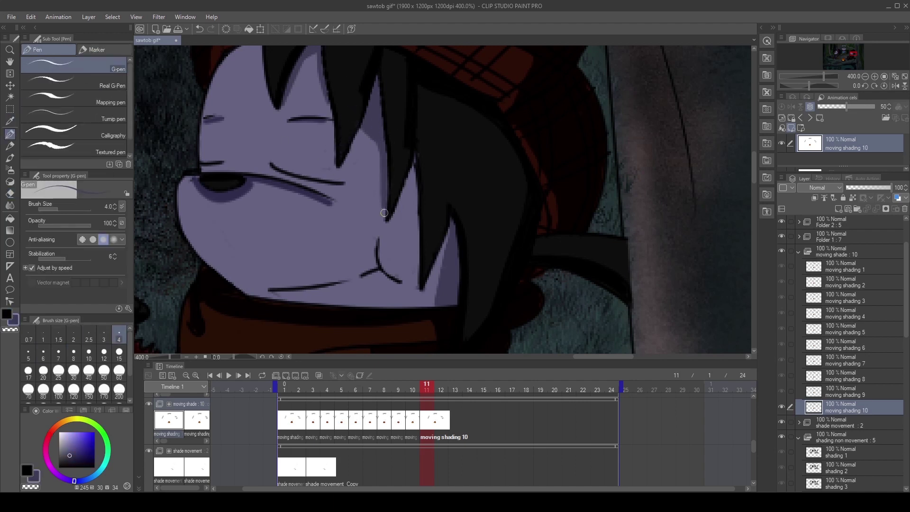
{"action": "key", "text": "ctrl+z"}
{"action": "left_click", "coordinate": [7, 314]}
{"action": "left_click_drag", "start_coordinate": [443, 207], "coordinate": [423, 281]}
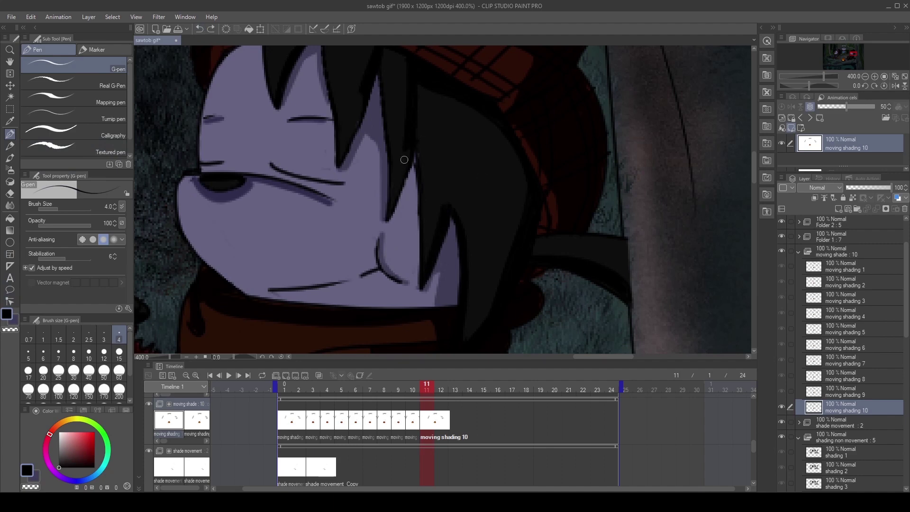
Erase old shading around the face-side hair strands of the character in the checked cap on moving shading 10
{"action": "scroll", "coordinate": [486, 70], "scroll_direction": "down", "scroll_amount": 5}
{"action": "scroll", "coordinate": [344, 184], "scroll_direction": "up", "scroll_amount": 5}
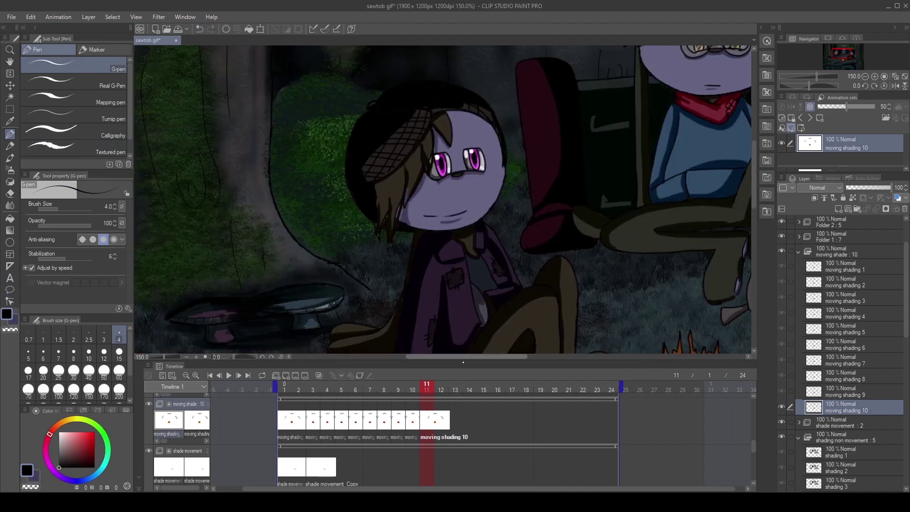
{"action": "key", "text": "e"}
{"action": "mouse_move", "coordinate": [345, 184]}
{"action": "left_mouse_down"}
{"action": "mouse_move", "coordinate": [293, 307]}
{"action": "mouse_move", "coordinate": [271, 213]}
{"action": "left_mouse_up"}
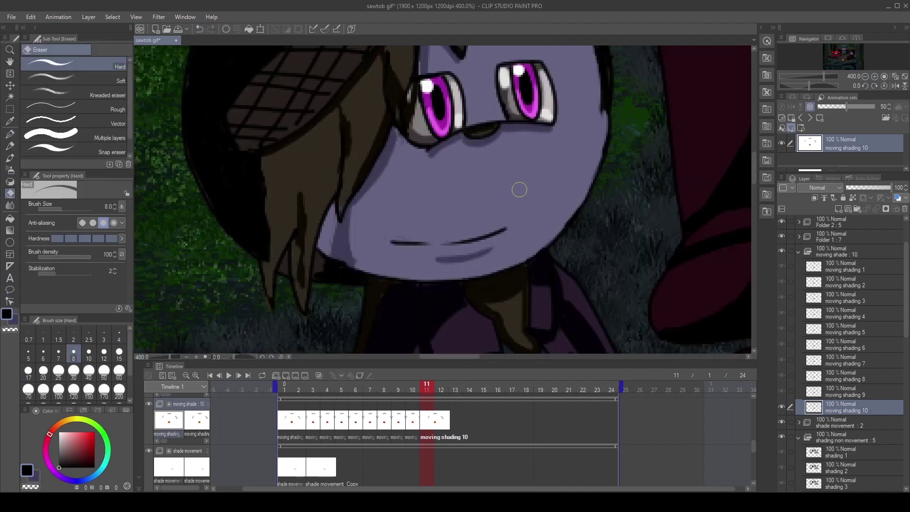
Duplicate the shading 5 cel onto frame 11 and darken the unshaded patch behind the capped character's cheek on the copy
{"action": "scroll", "coordinate": [853, 332], "scroll_direction": "down", "scroll_amount": 6}
{"action": "left_click", "coordinate": [844, 484]}
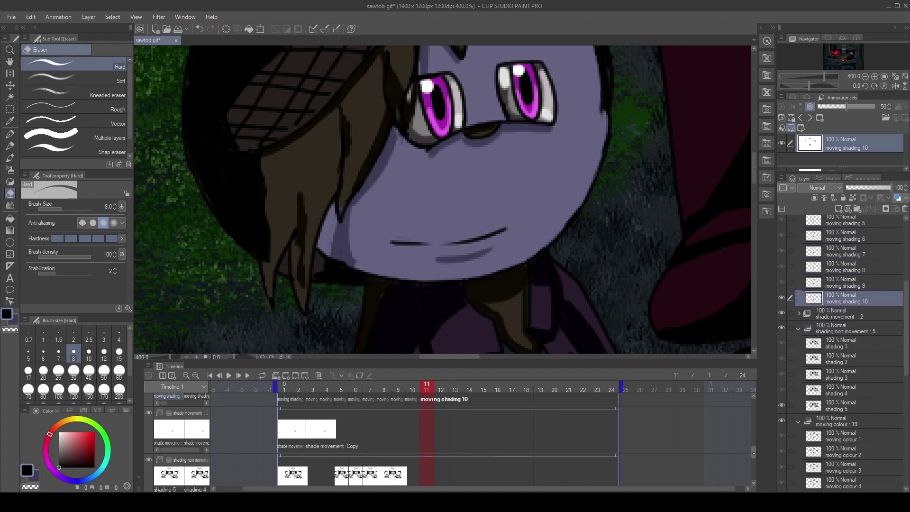
{"action": "scroll", "coordinate": [426, 441], "scroll_direction": "down", "scroll_amount": 2}
{"action": "scroll", "coordinate": [426, 441], "scroll_direction": "up", "scroll_amount": 4}
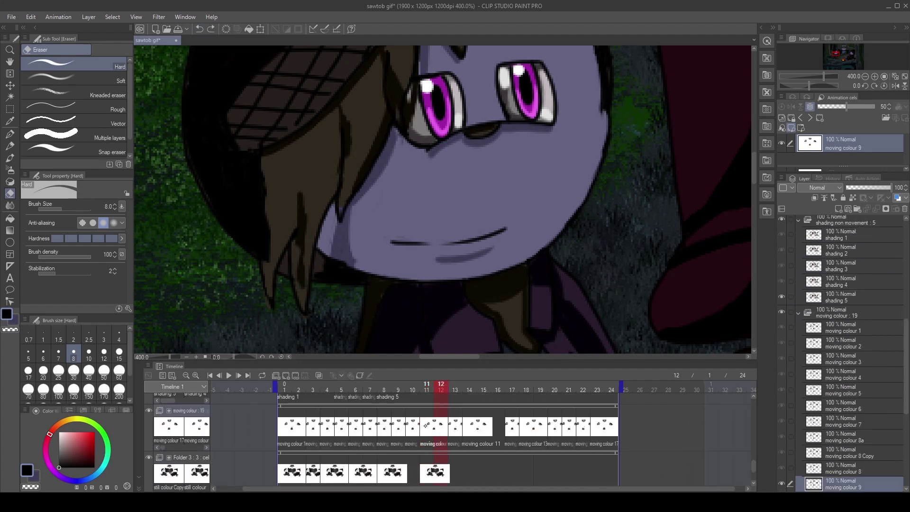
{"action": "left_click", "coordinate": [391, 445]}
{"action": "key", "text": "ctrl+z"}
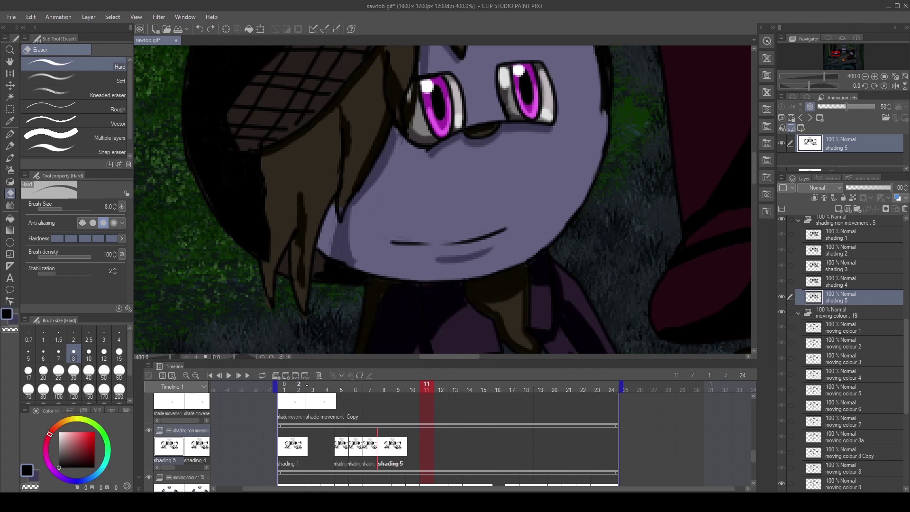
{"action": "key", "text": "ctrl+z"}
{"action": "left_click", "coordinate": [848, 313]}
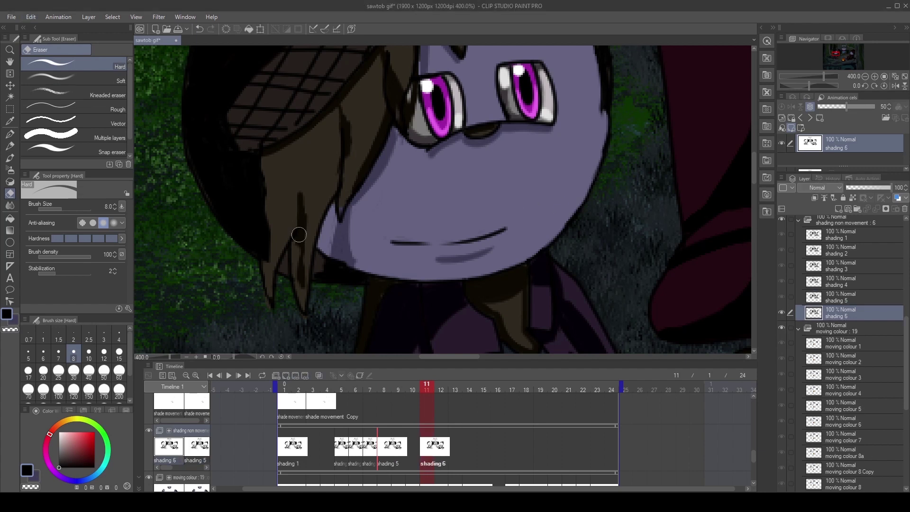
{"action": "key", "text": "p"}
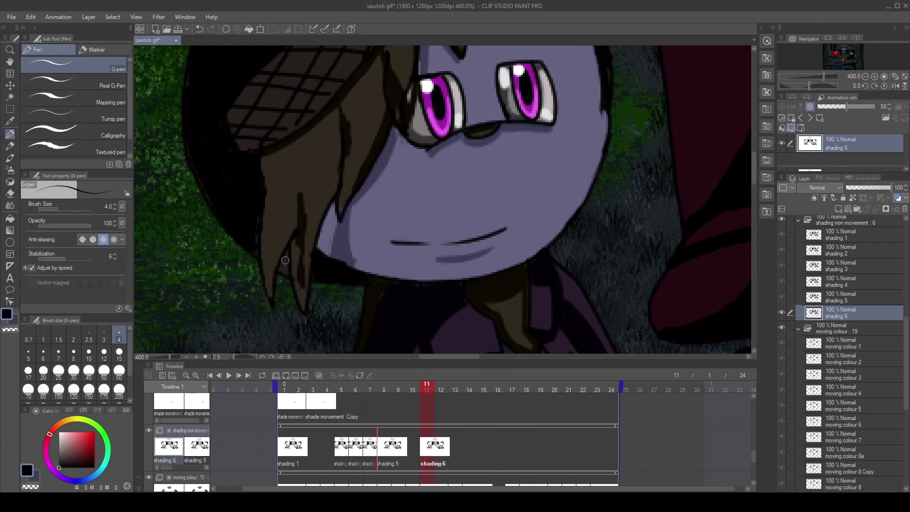
Repaint the dark shading along the capped character's upper hair strands on moving shading 10 and erase the old patches in the lower strands
{"action": "left_click", "coordinate": [849, 359]}
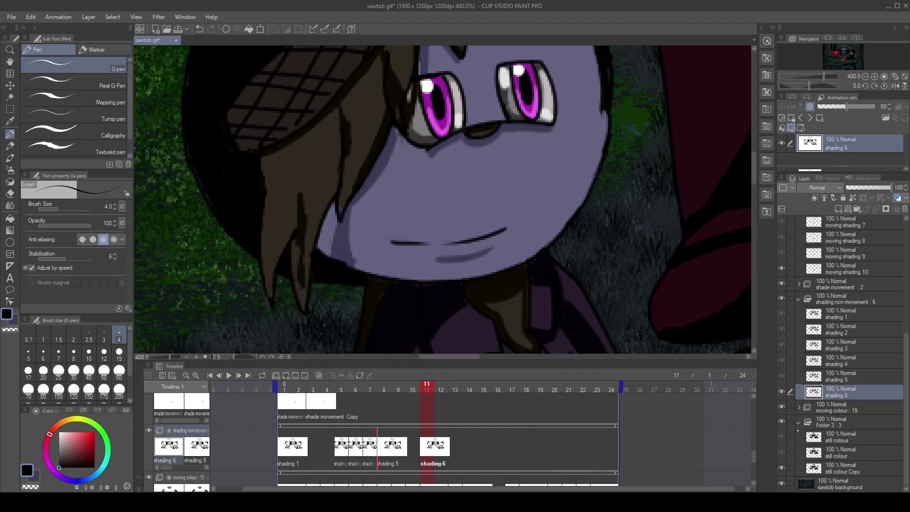
{"action": "key", "text": "e"}
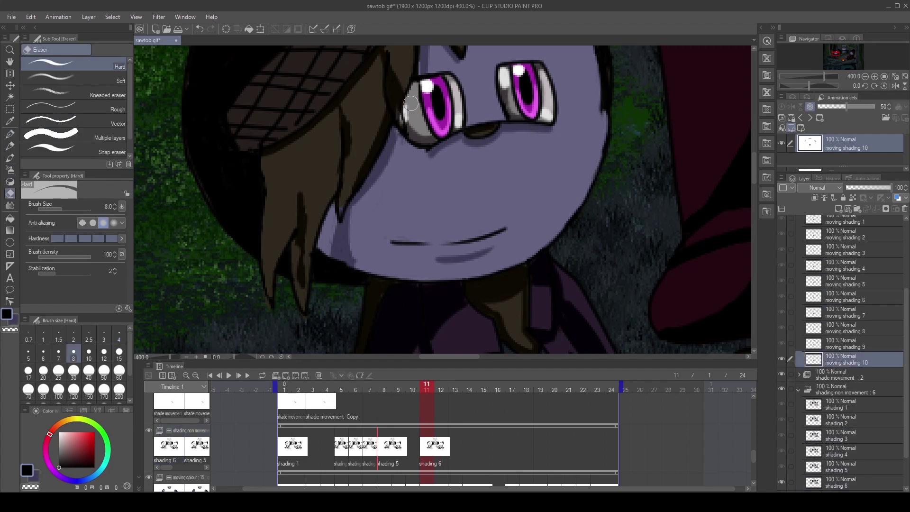
{"action": "scroll", "coordinate": [427, 199], "scroll_direction": "up", "scroll_amount": 3}
{"action": "key", "text": "p"}
{"action": "mouse_move", "coordinate": [379, 188]}
{"action": "left_mouse_down"}
{"action": "mouse_move", "coordinate": [383, 118]}
{"action": "mouse_move", "coordinate": [401, 162]}
{"action": "mouse_move", "coordinate": [415, 113]}
{"action": "left_mouse_up"}
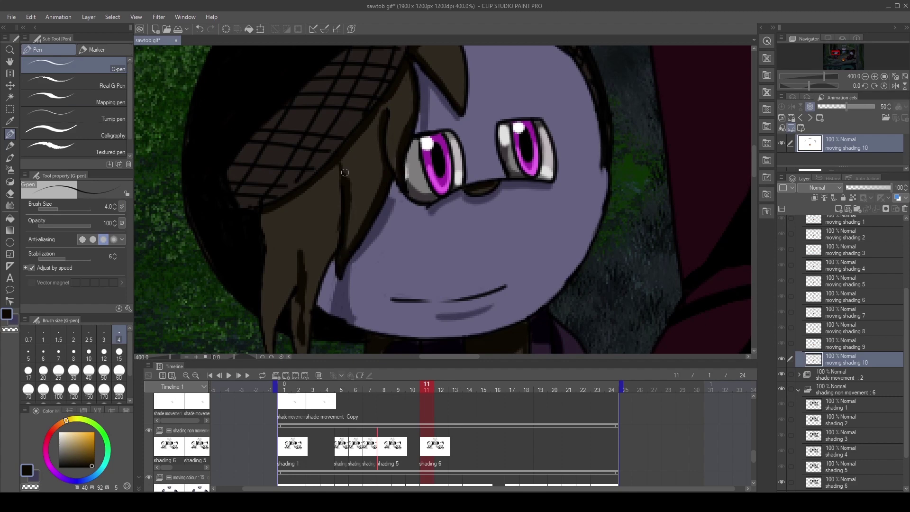
{"action": "key", "text": "e"}
{"action": "left_click_drag", "start_coordinate": [305, 252], "coordinate": [306, 343]}
{"action": "scroll", "coordinate": [288, 306], "scroll_direction": "down", "scroll_amount": 3}
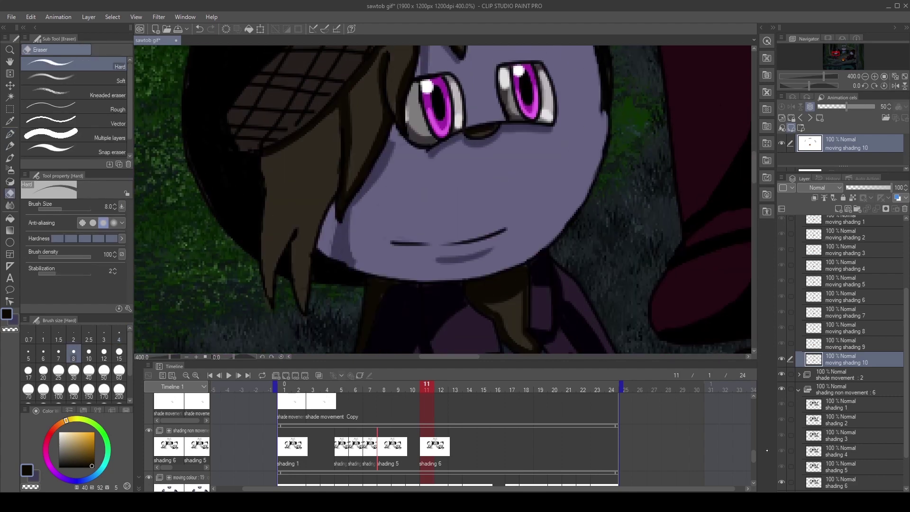
Paint the purple face shadow beside the capped character's hair and the dark shading in the lower strands on moving shading 10
{"action": "scroll", "coordinate": [445, 446], "scroll_direction": "down", "scroll_amount": 2}
{"action": "scroll", "coordinate": [753, 447], "scroll_direction": "up", "scroll_amount": 2}
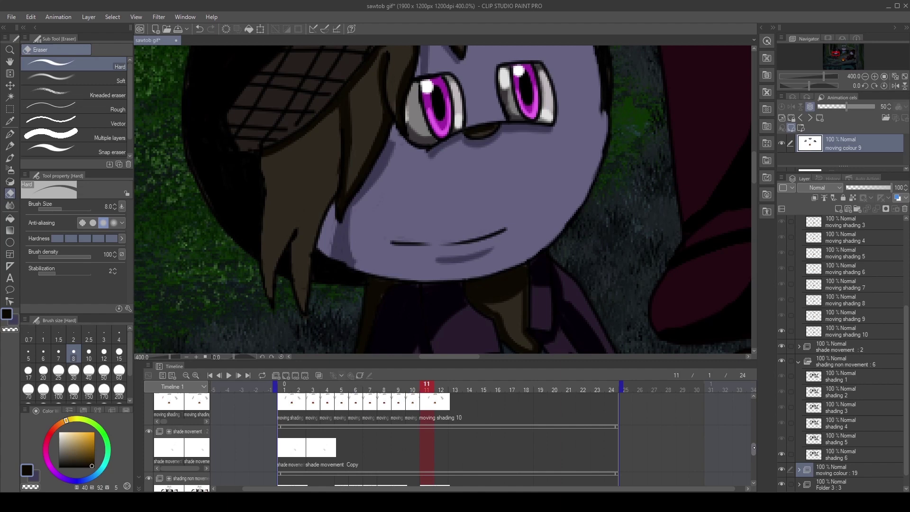
{"action": "left_click", "coordinate": [360, 409]}
{"action": "key", "text": "p"}
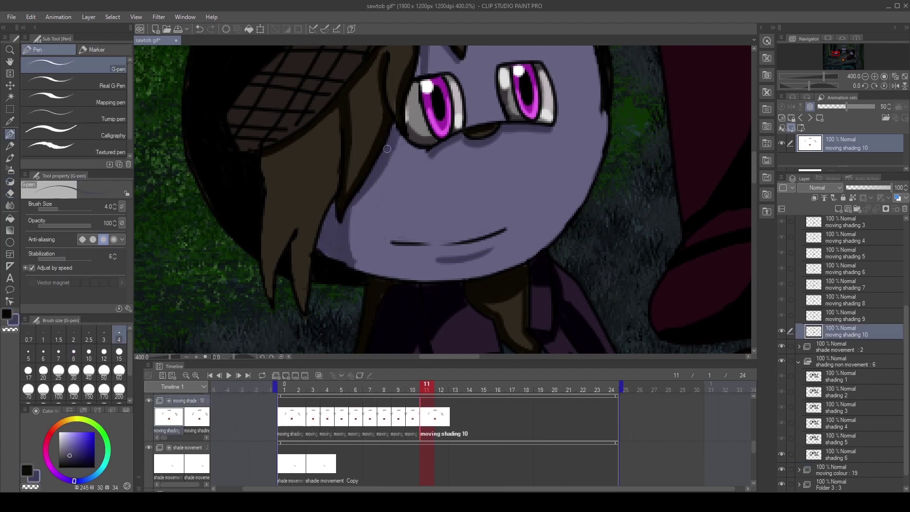
{"action": "left_click", "coordinate": [346, 199], "text": "alt"}
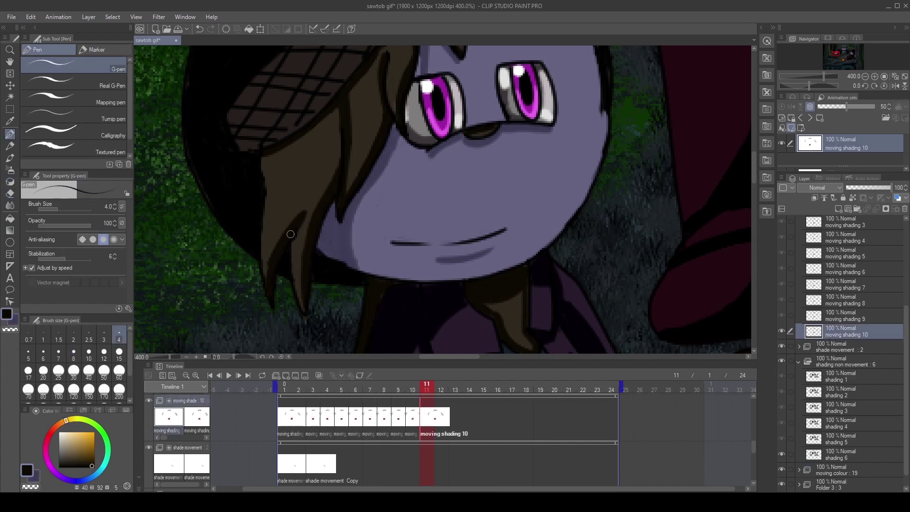
Switch back to the purple shadow colour and save the animation file
{"action": "scroll", "coordinate": [704, 279], "scroll_direction": "down", "scroll_amount": 4}
{"action": "key", "text": "x"}
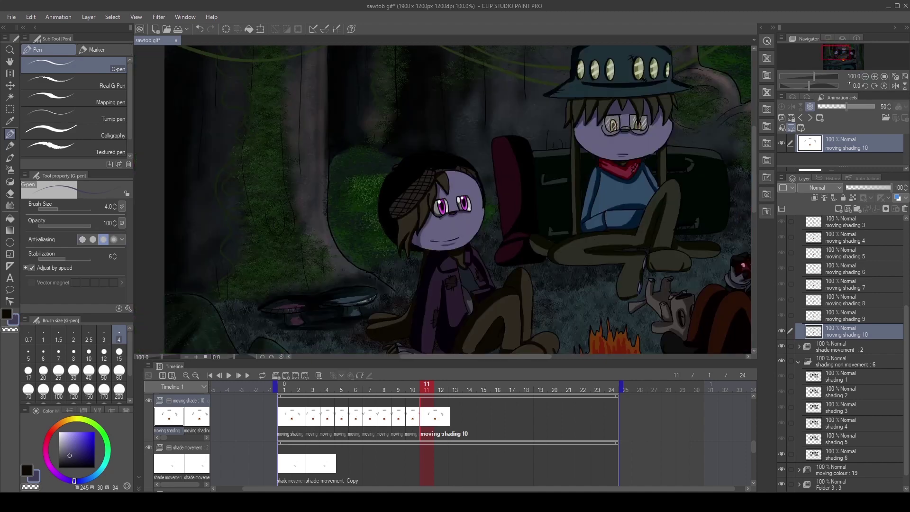
{"action": "scroll", "coordinate": [704, 280], "scroll_direction": "down", "scroll_amount": 3}
{"action": "key", "text": "ctrl+s"}
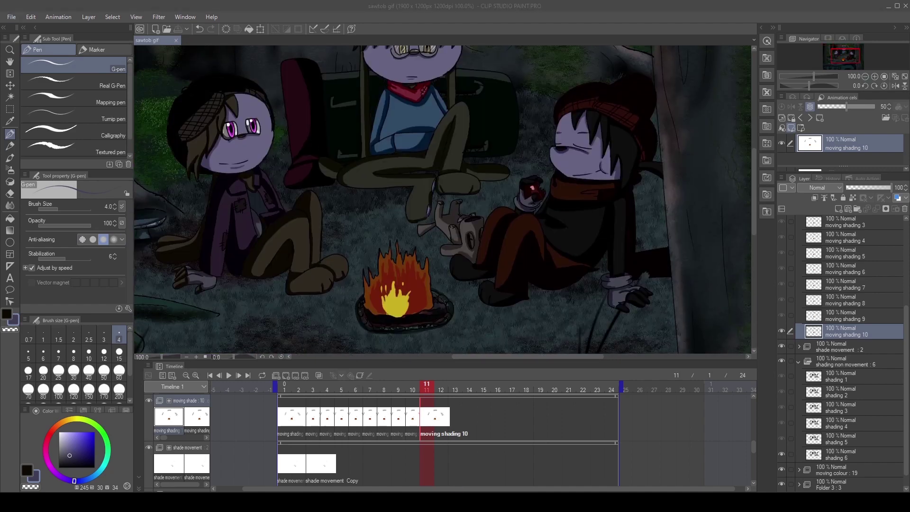